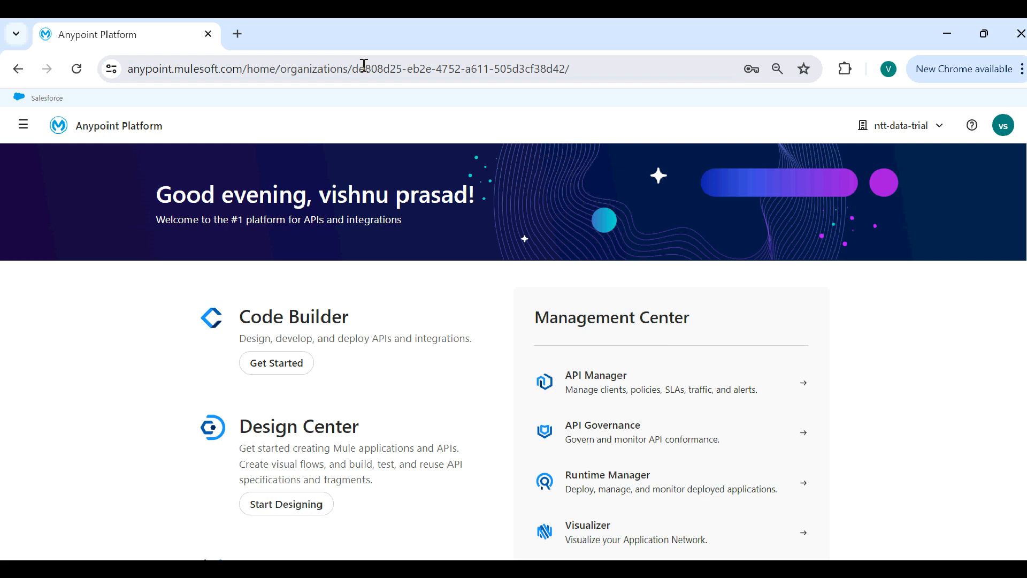
Step: Highlight the organization ID in the page address and open Access Management from the Management Center
drag(348, 68, 602, 69)
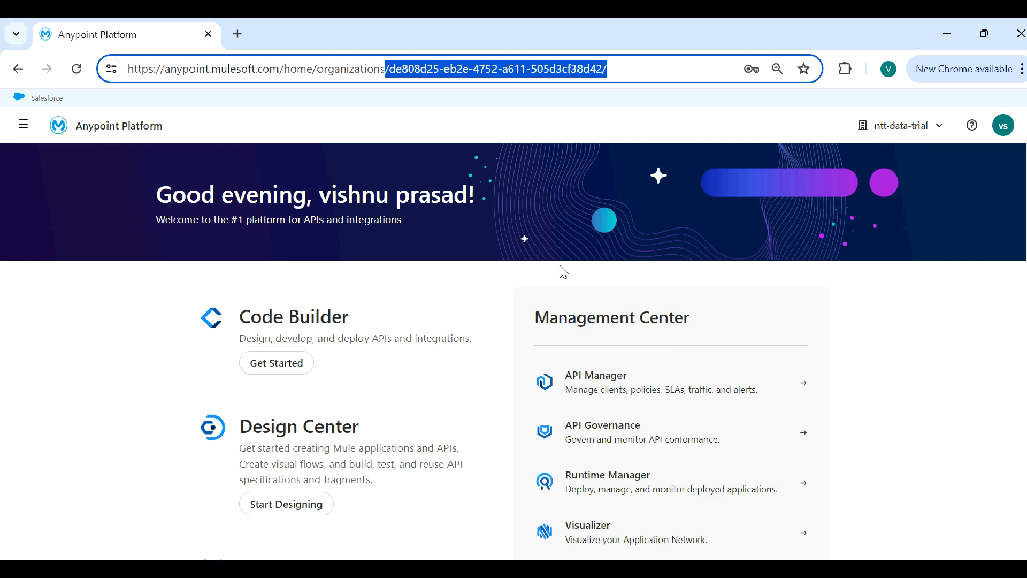
click(851, 404)
scroll(851, 404, down, 8)
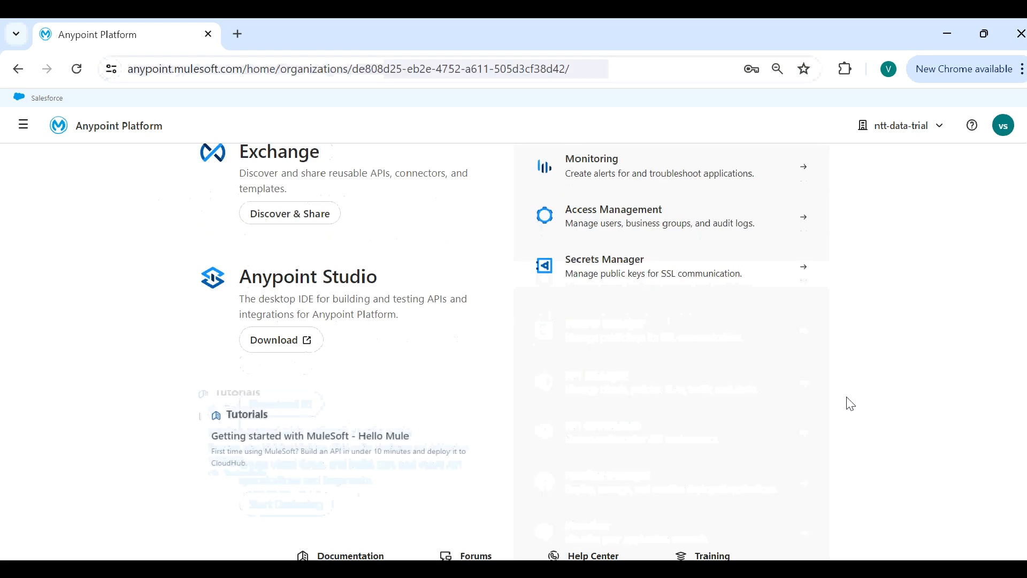
click(581, 212)
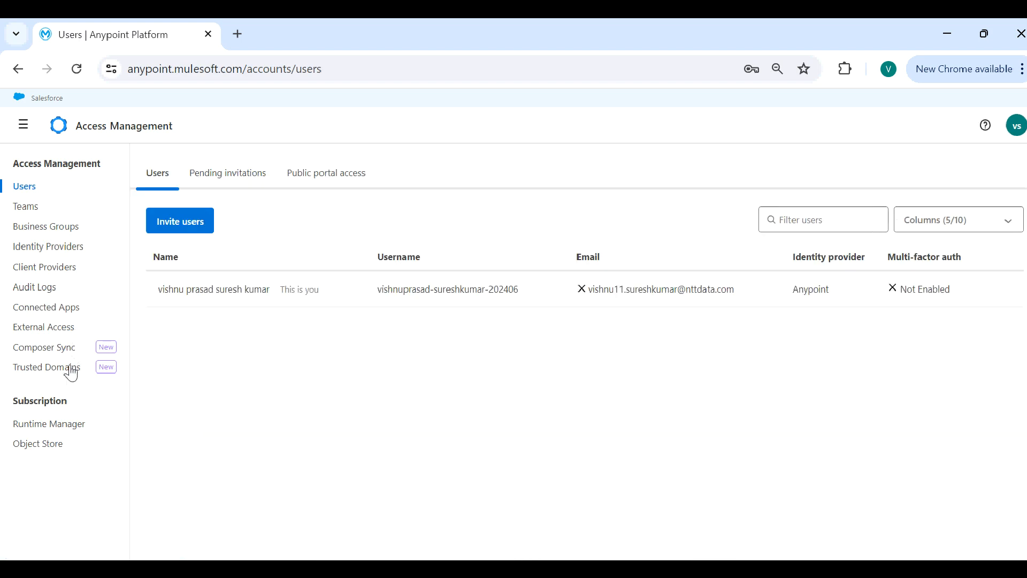
Step: Examine the Runtime Manager subscription's resource limits and usage for the ntt-data-trial business group
click(37, 428)
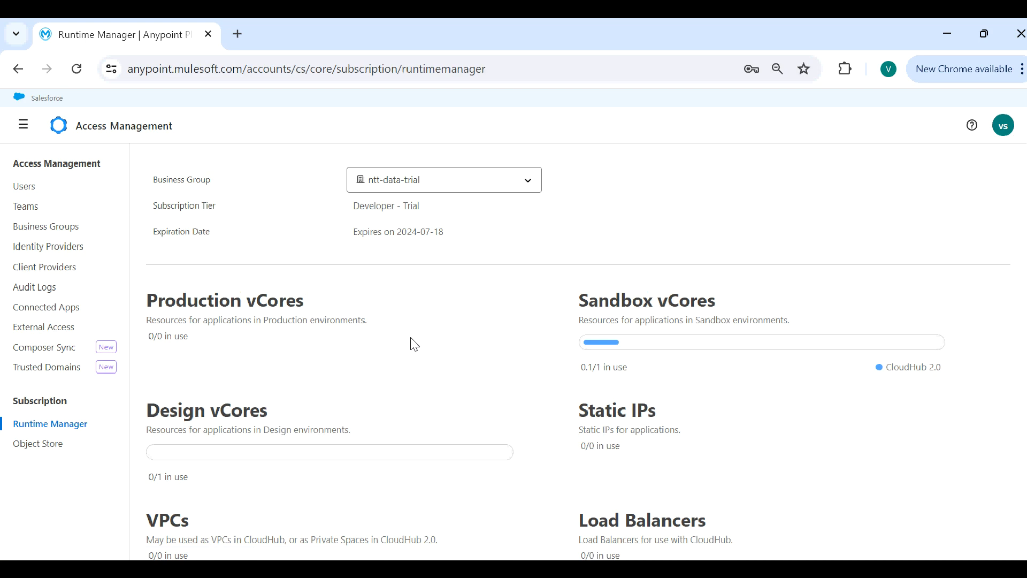
scroll(415, 344, down, 2)
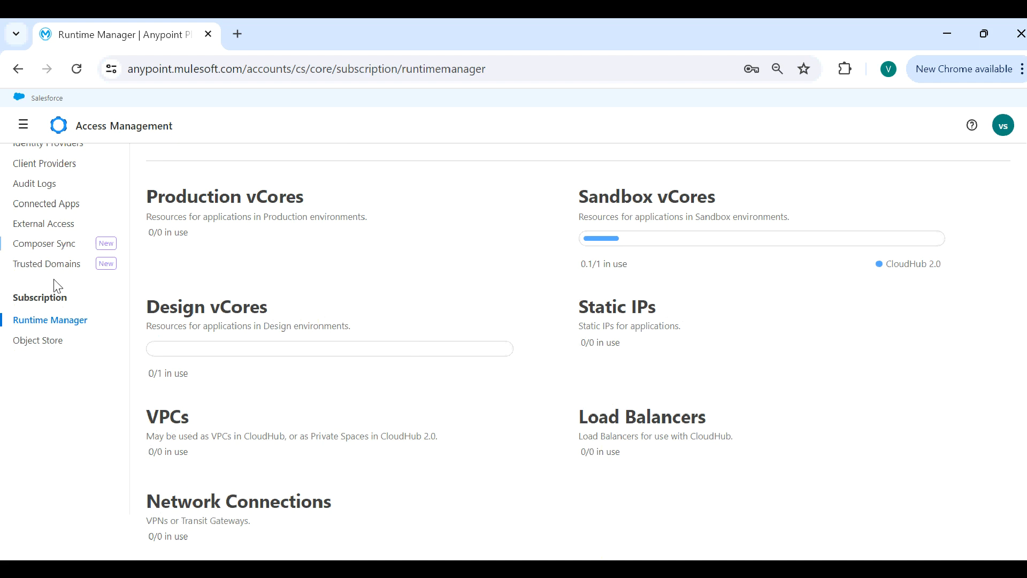
scroll(54, 378, up, 2)
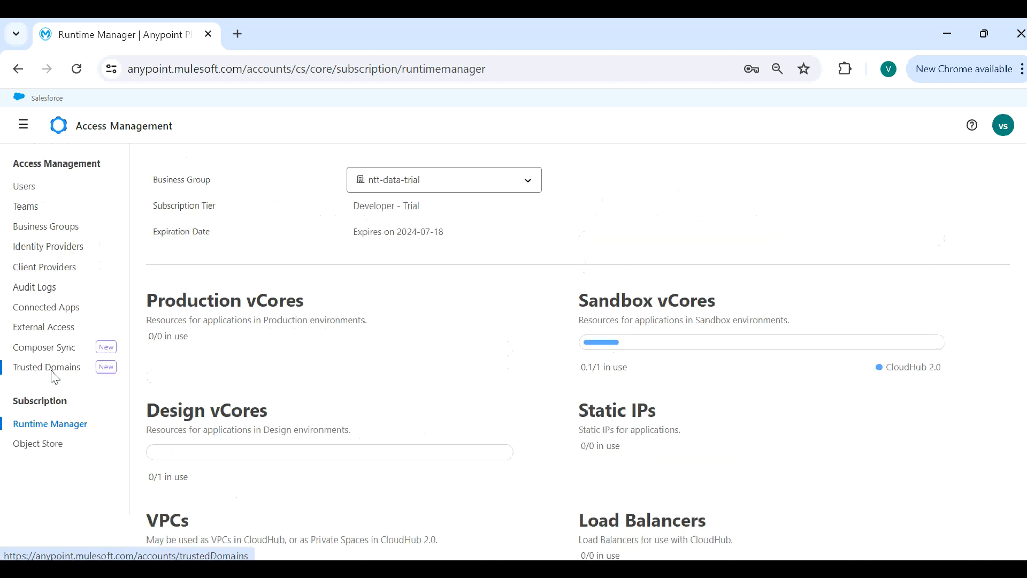
Step: Open the ntt-data-trial business group's settings and select its Business Group ID
click(41, 229)
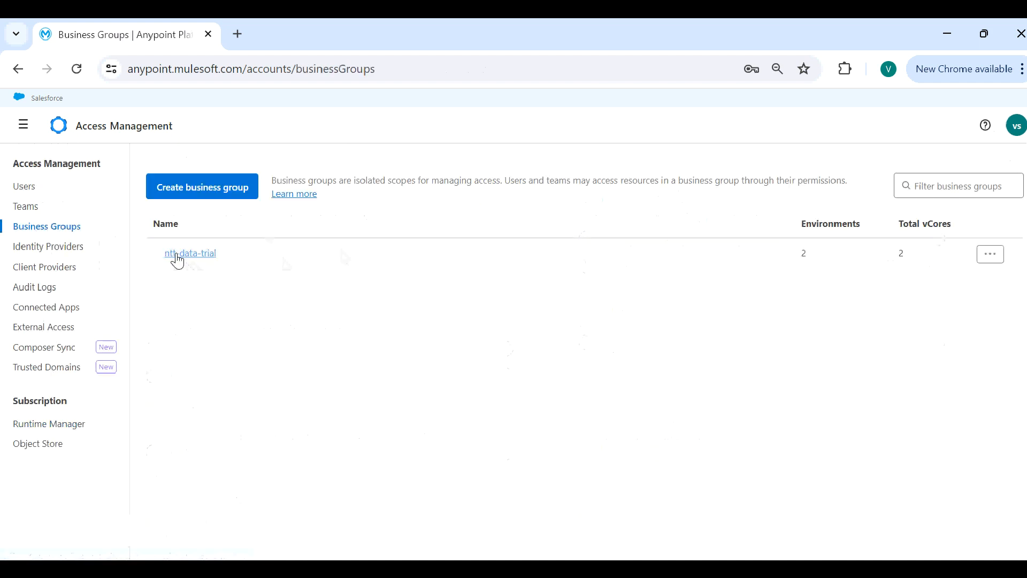
click(174, 257)
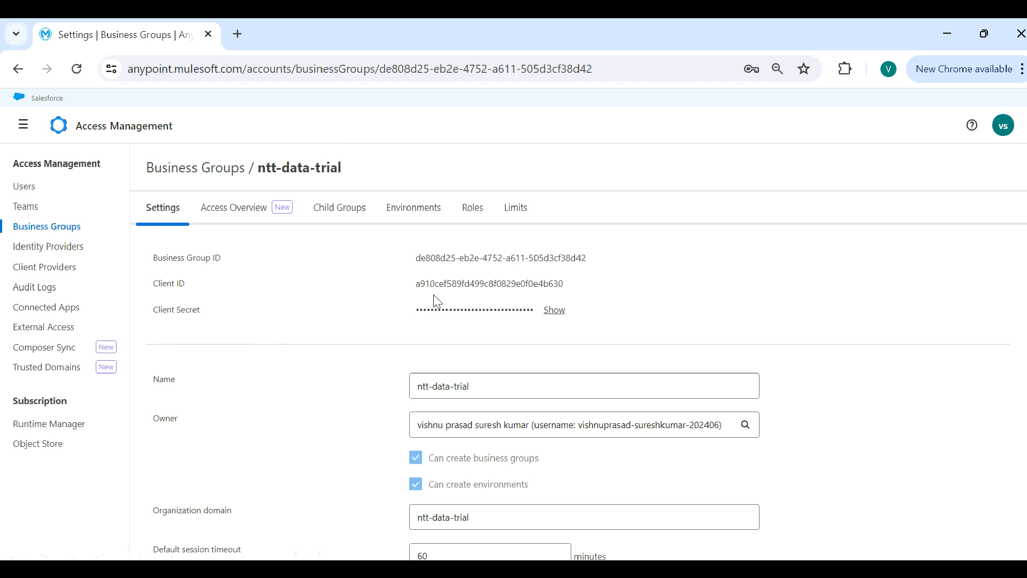
double_click(421, 257)
click(421, 258)
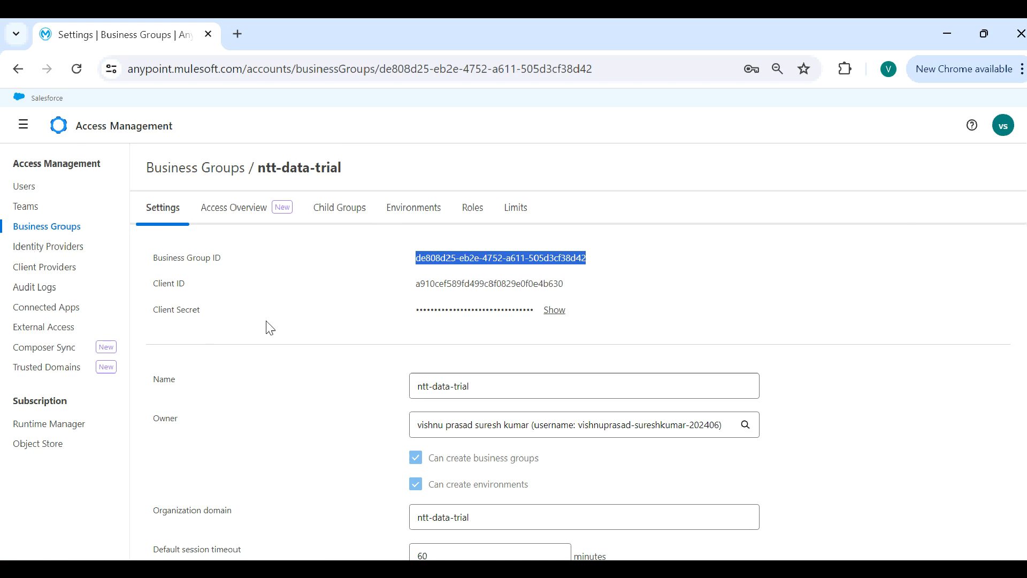
Step: Start a new connected app named my-connected-app that acts on its own behalf with client credentials
click(43, 315)
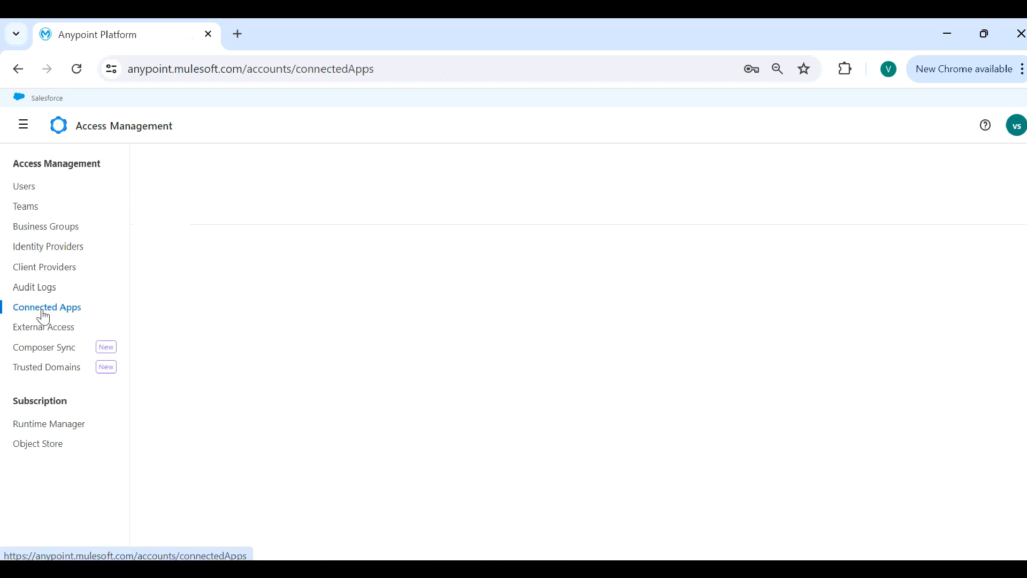
click(176, 313)
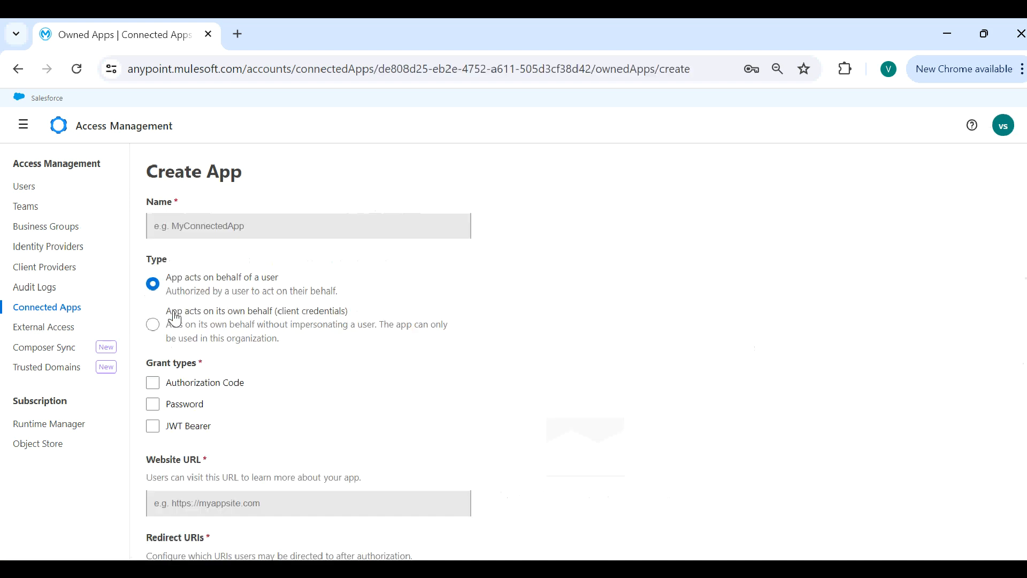
click(177, 335)
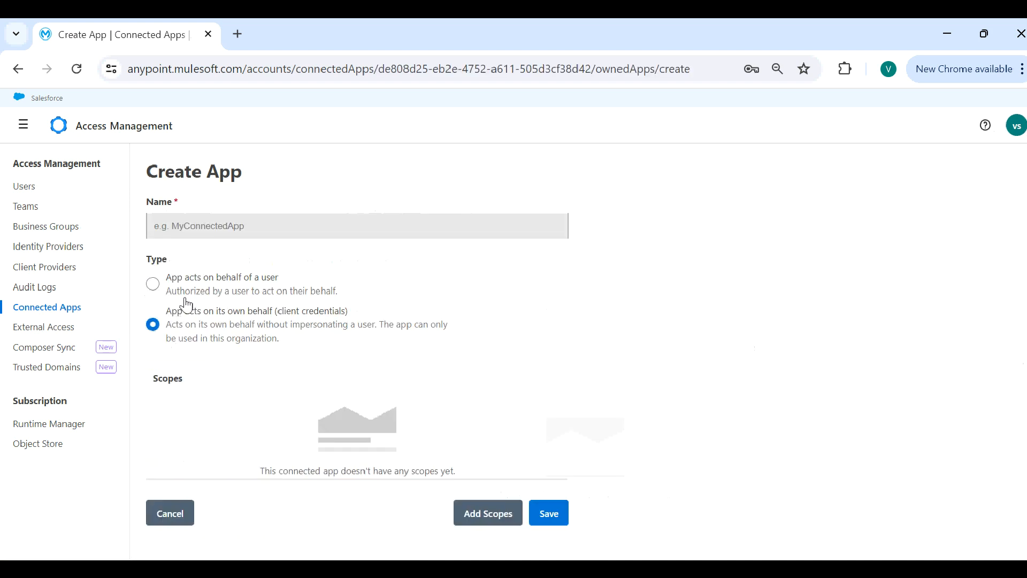
click(183, 222)
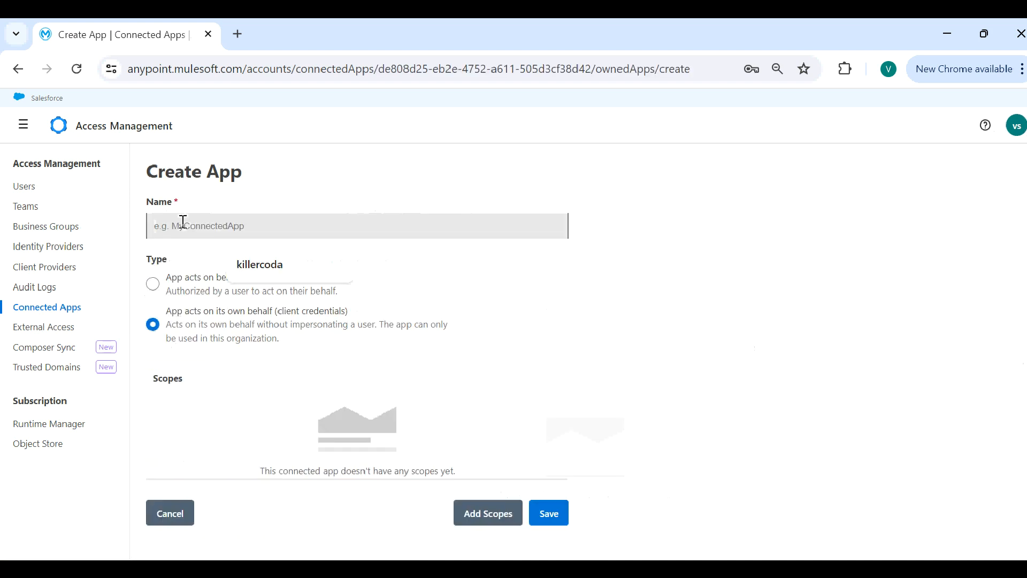
text(my)
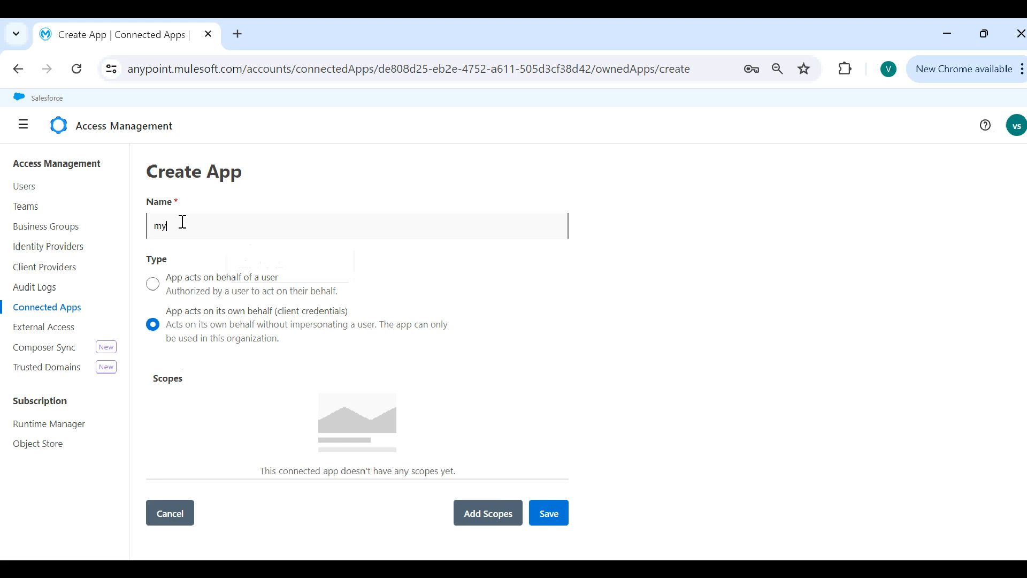
text(-connected-app)
Step: Add the Exchange Contributor scope to the app for the ntt-data-trial business group
click(485, 515)
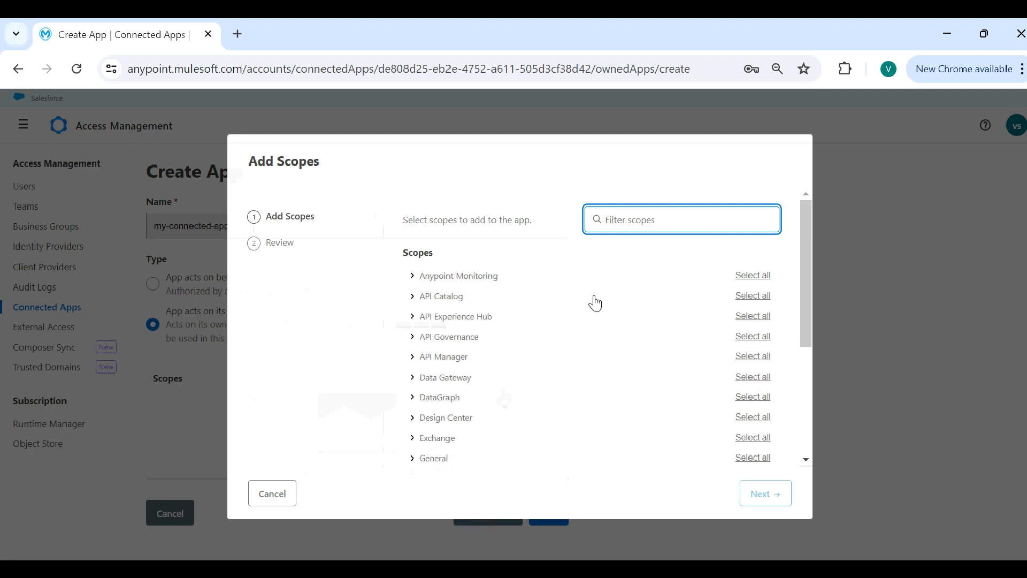
text(exchne)
key(BackSpace)
key(BackSpace)
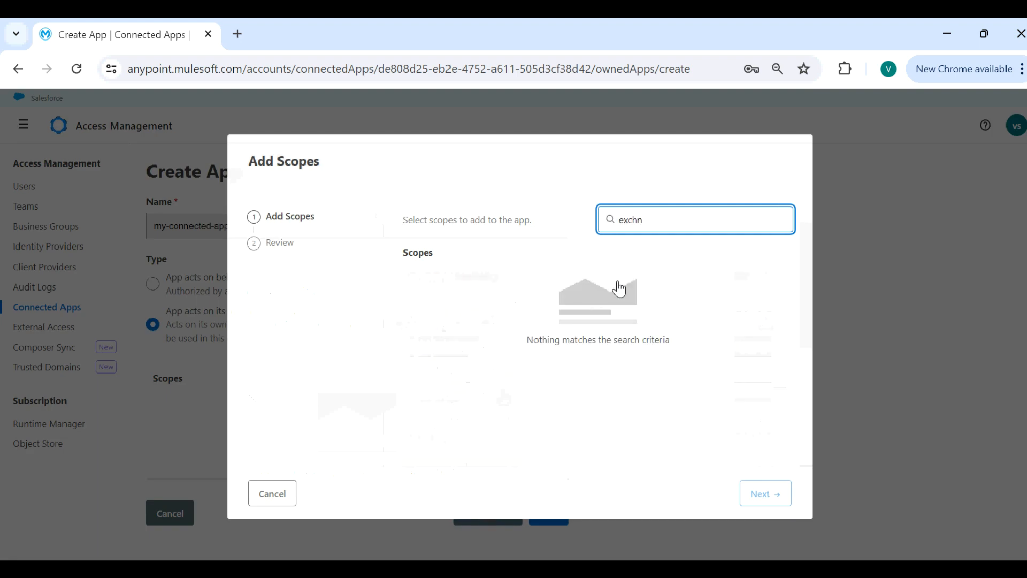
click(779, 326)
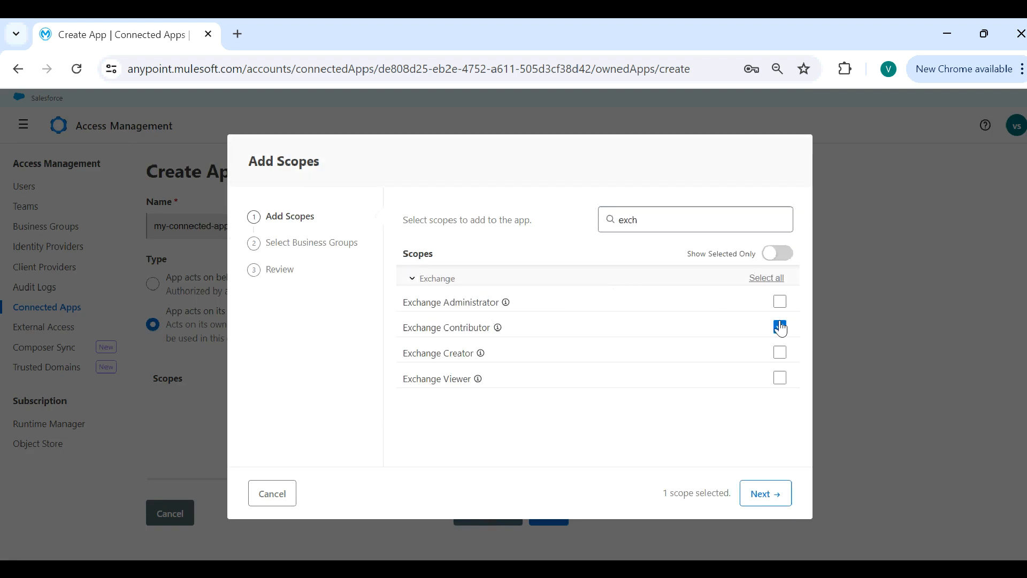
click(754, 507)
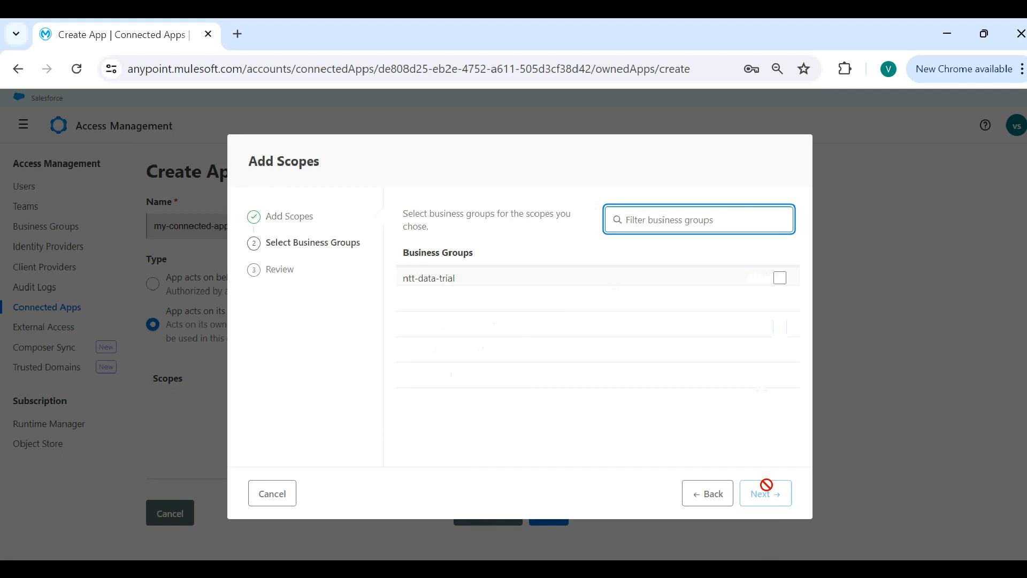
click(784, 279)
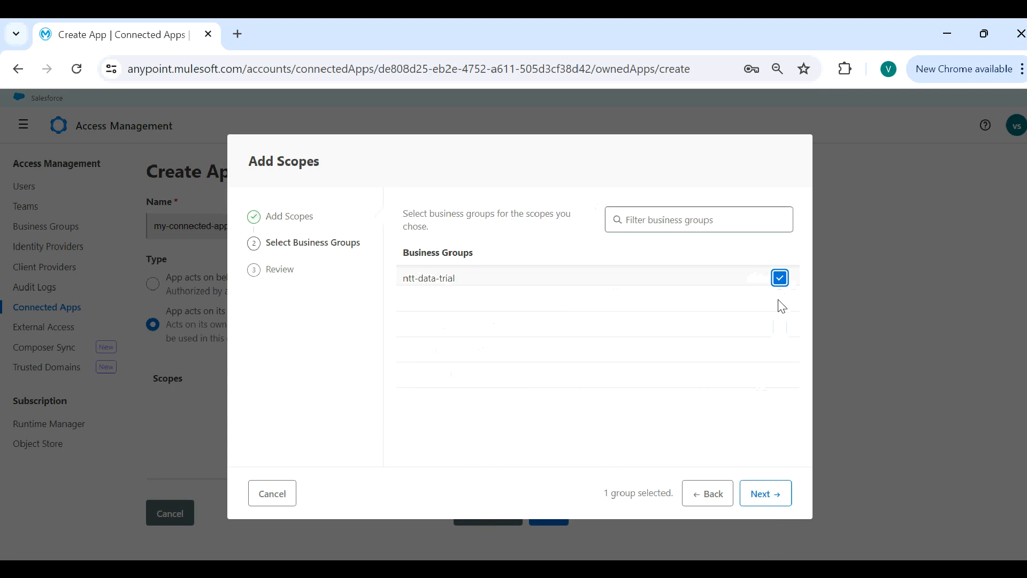
click(768, 501)
click(757, 493)
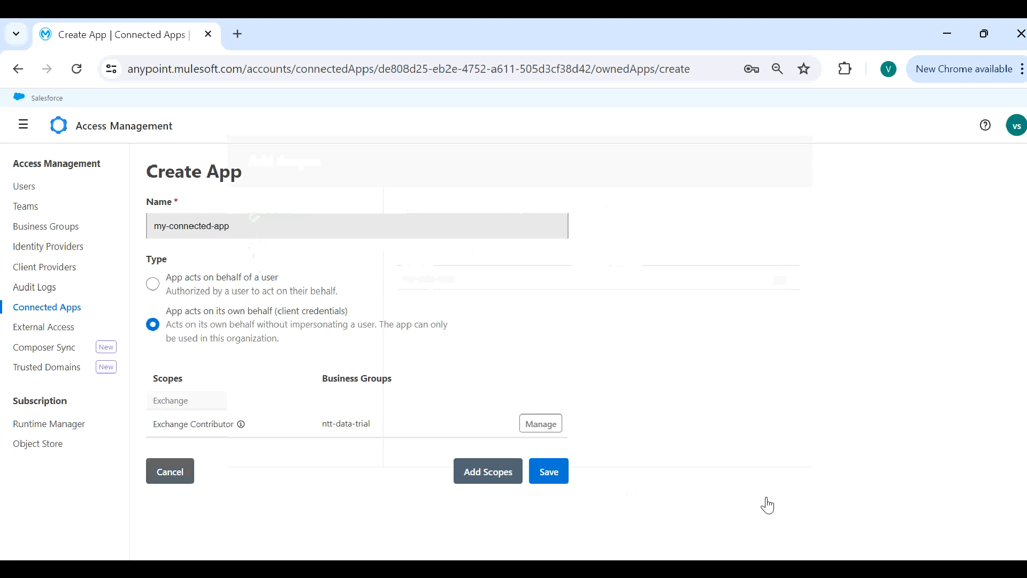
Step: Save the new connected app and copy its ID
click(549, 475)
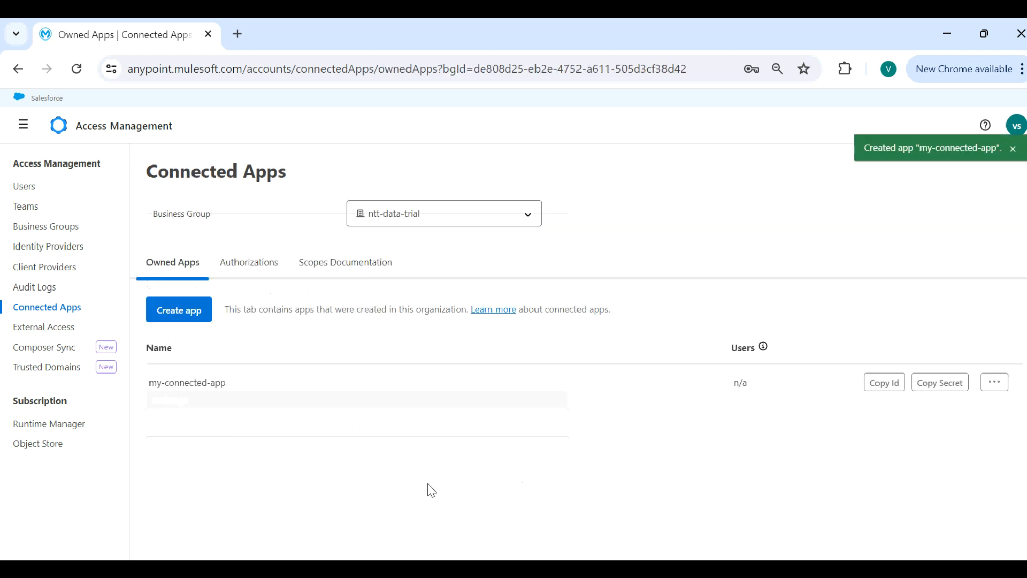
click(884, 383)
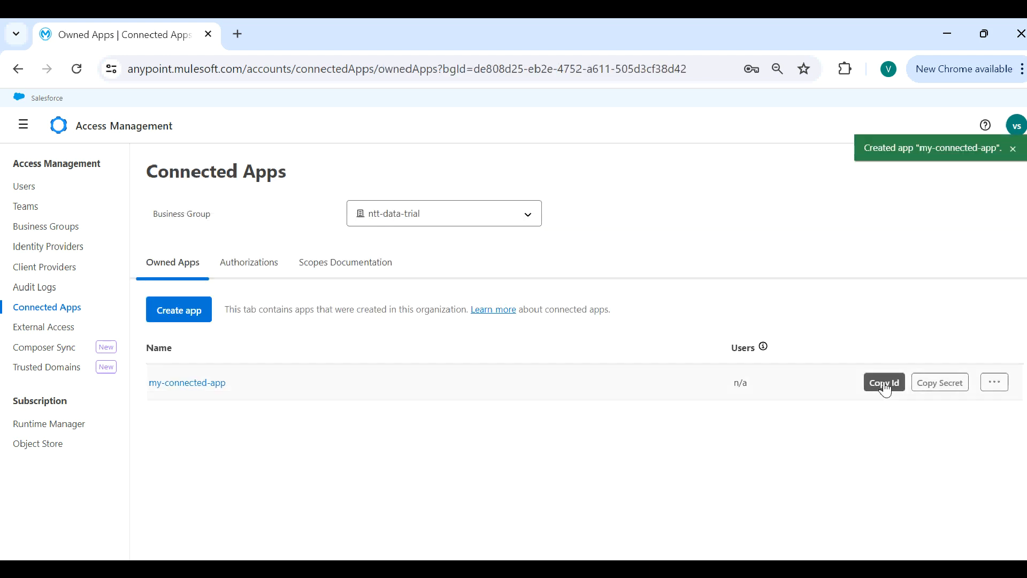
click(884, 384)
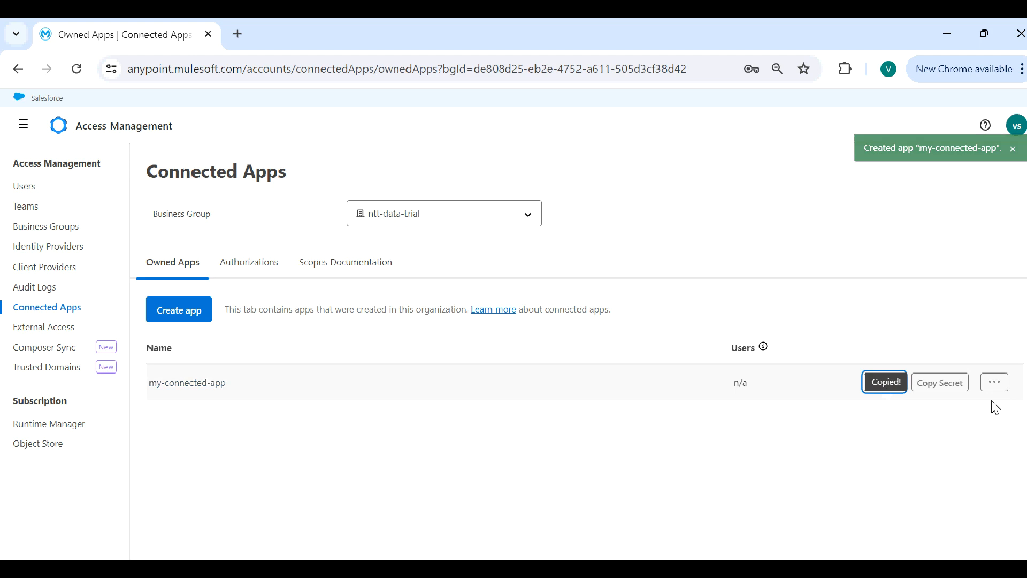
Step: Review the credentials and scopes of my-connected-app, and return to the list of connected apps
click(180, 388)
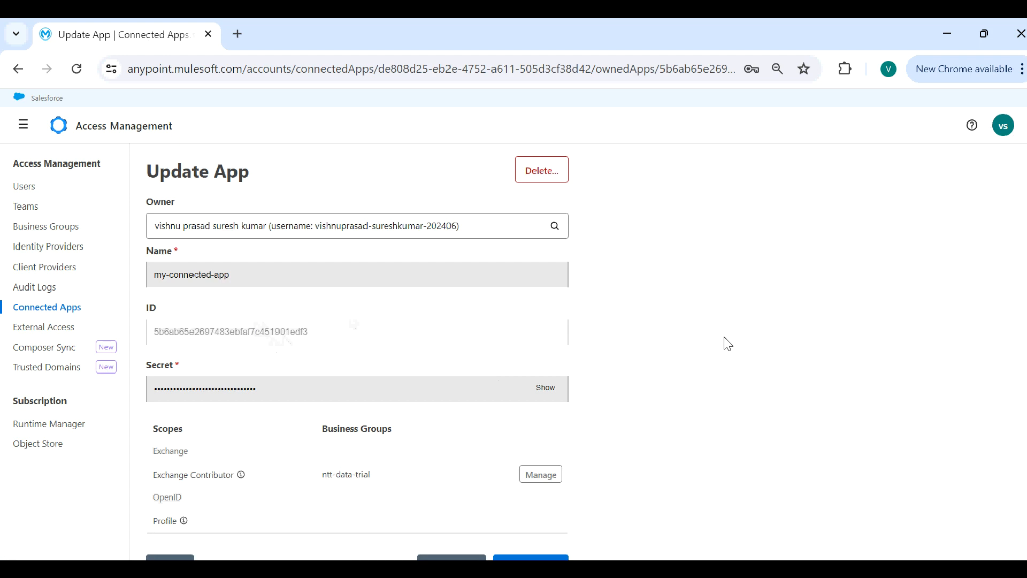
scroll(728, 343, down, 1)
scroll(727, 344, up, 1)
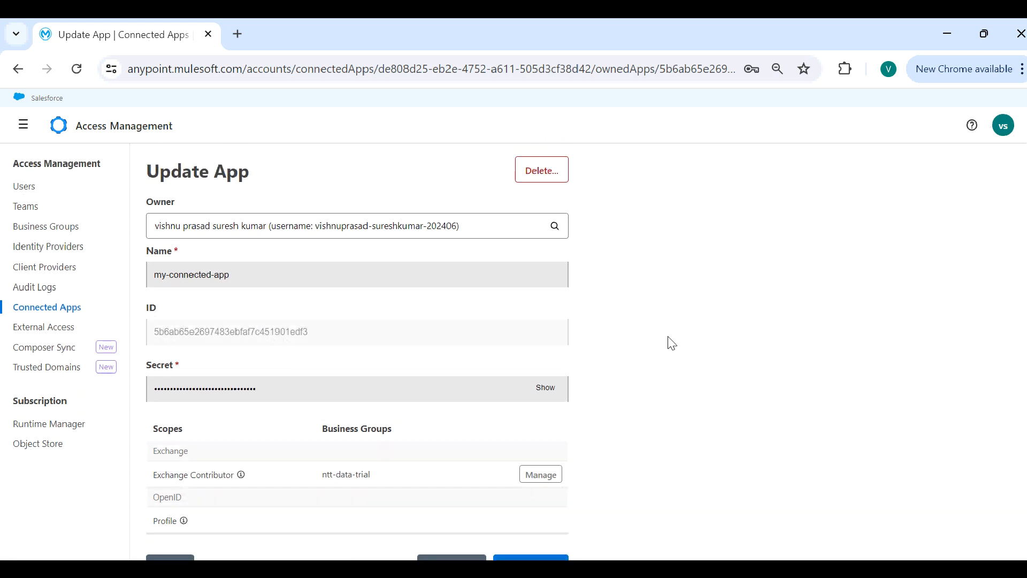
click(70, 308)
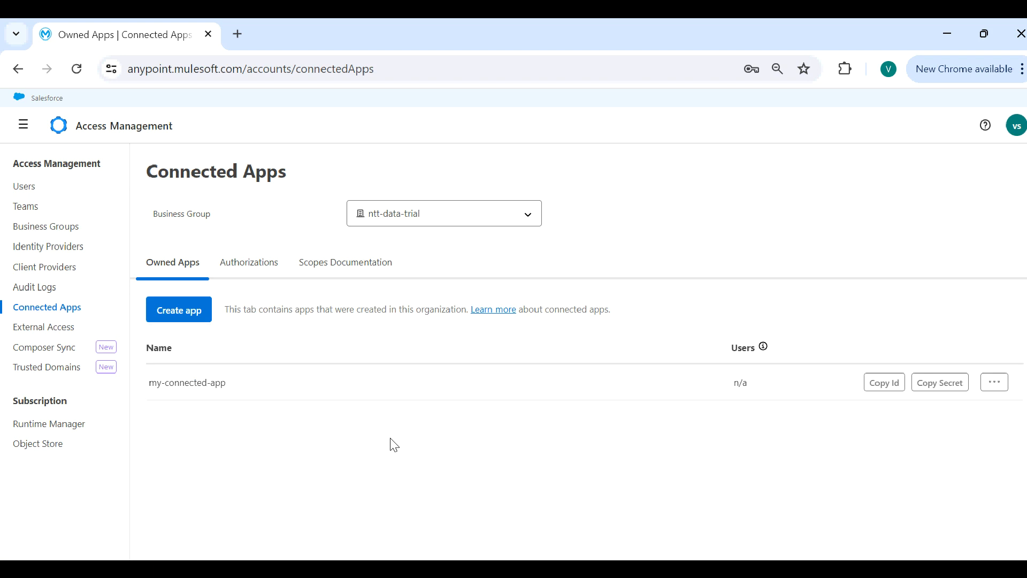
Step: Switch to the notes and open the tutorial linked under "Develop the custom policy for the circuit breaker"
key(alt+Tab)
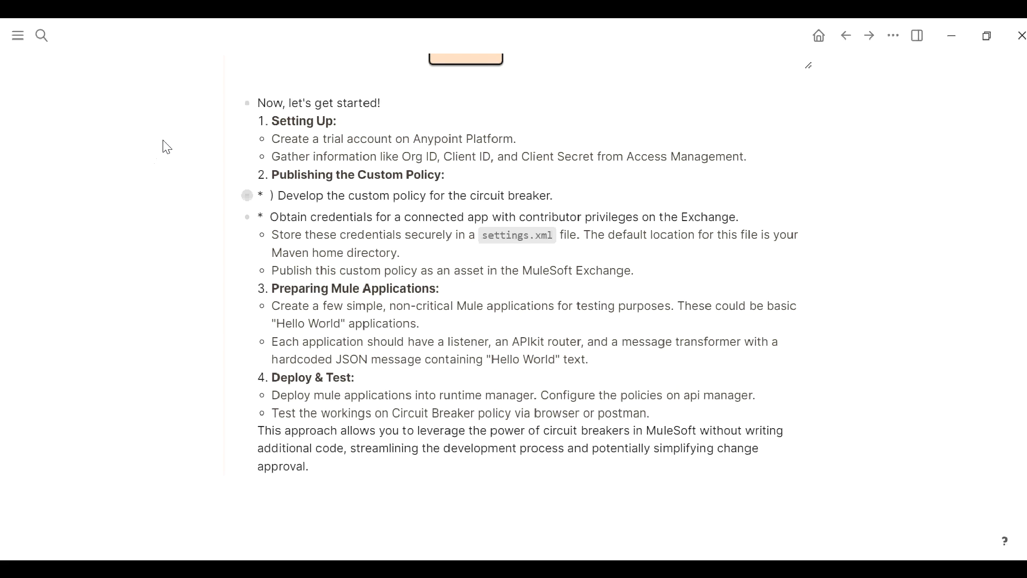
click(247, 195)
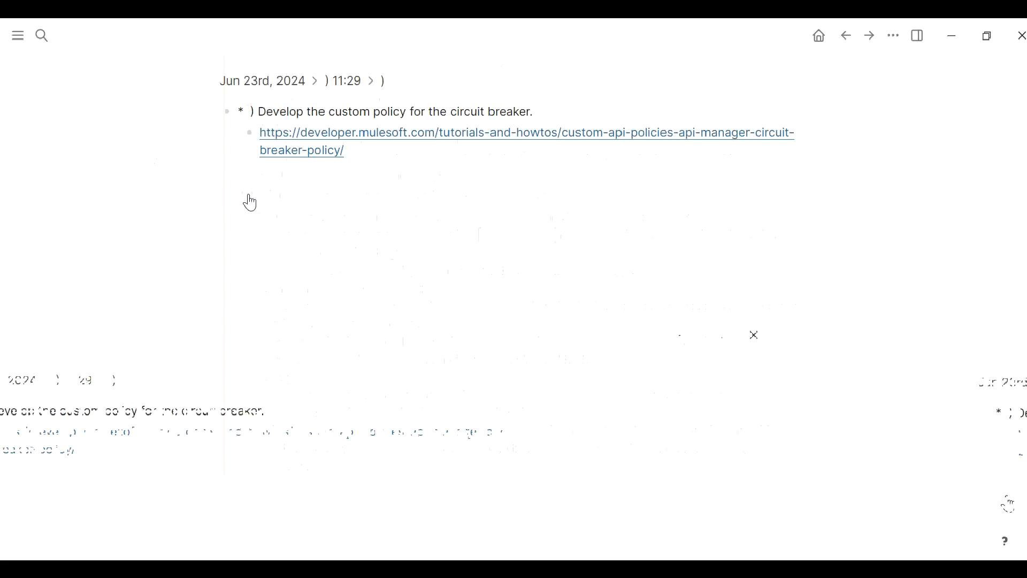
click(344, 140)
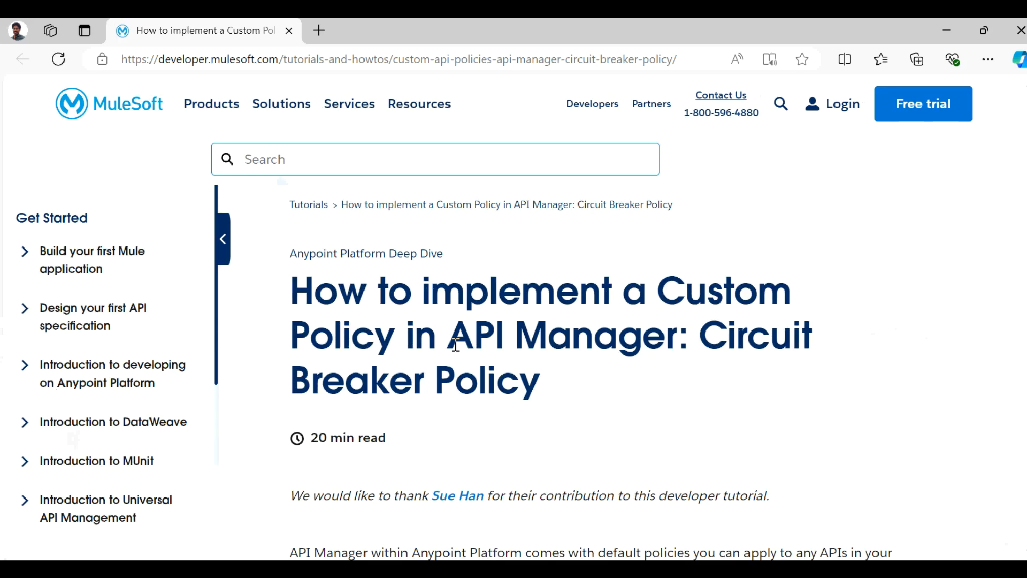
Step: Open the Circuit Breaker custom policy repository linked in the tutorial's introduction
scroll(455, 345, down, 6)
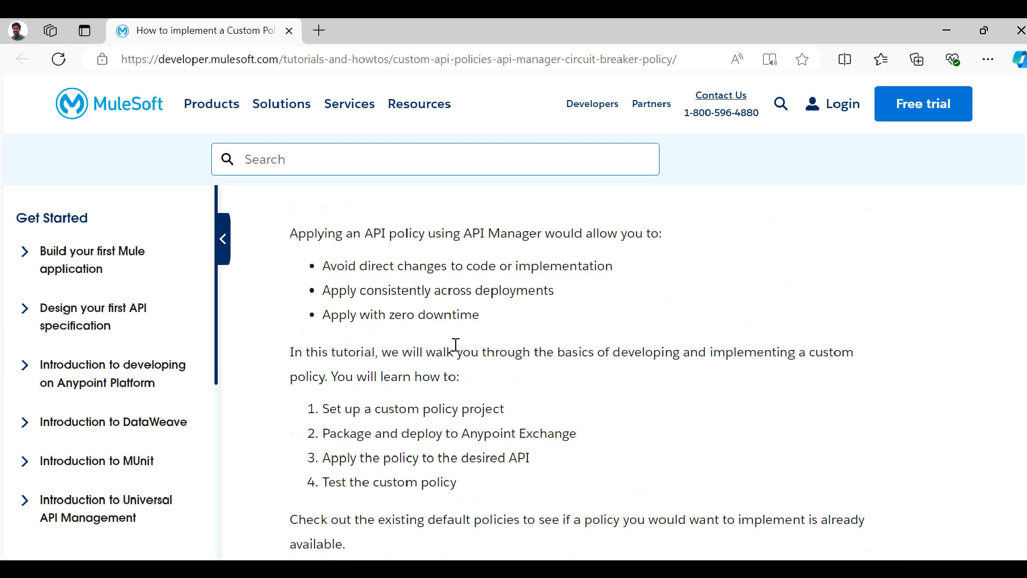
scroll(456, 345, down, 6)
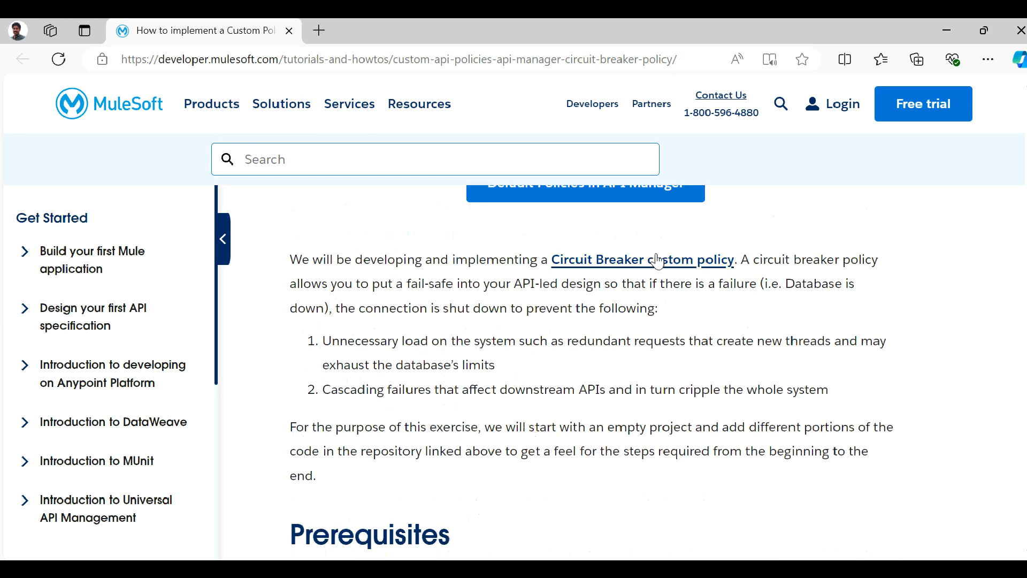
click(664, 266)
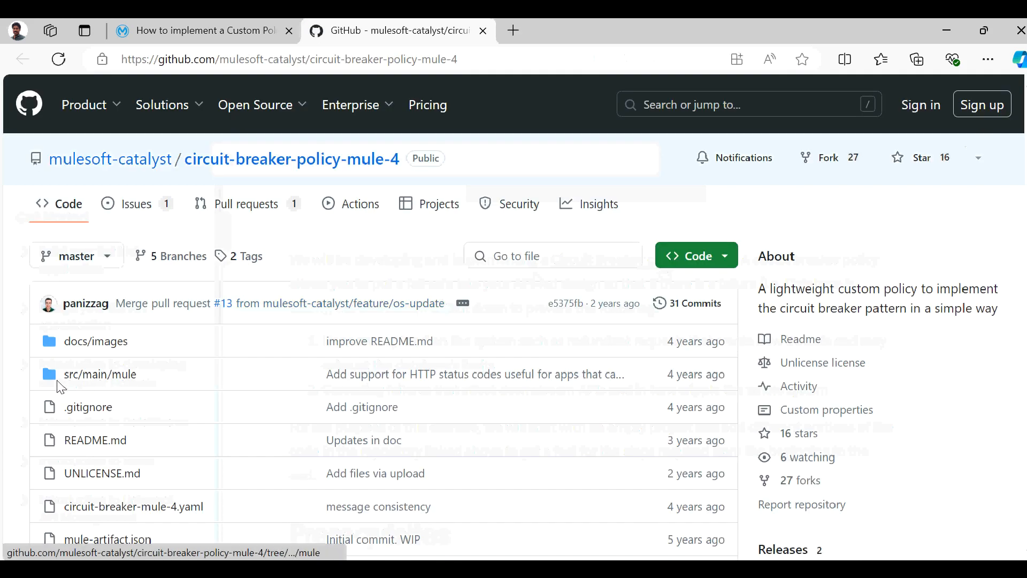
Step: Look through the repository's README and file list, and open the src/main/mule folder
scroll(29, 394, down, 5)
scroll(29, 393, down, 2)
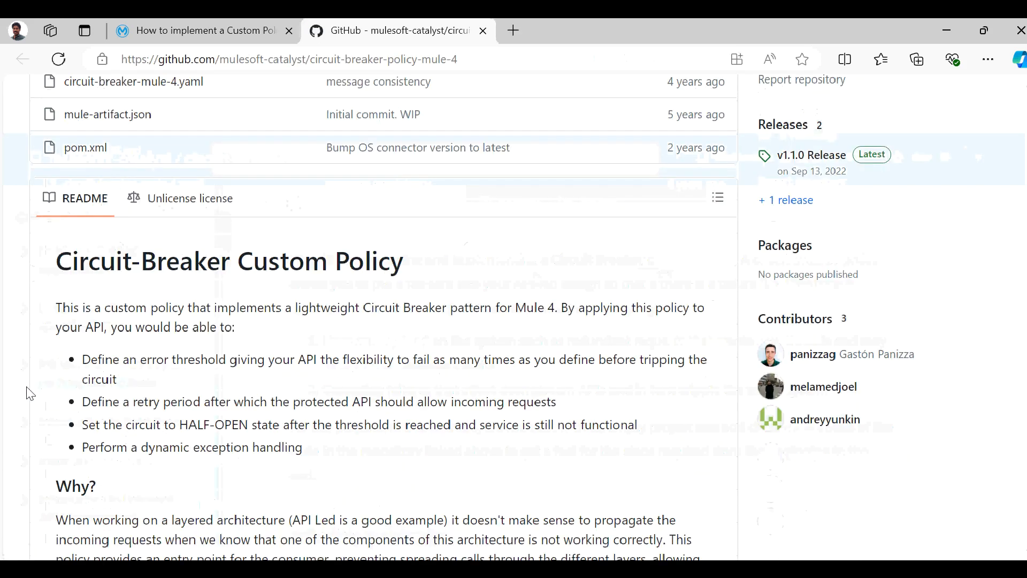
scroll(30, 393, up, 8)
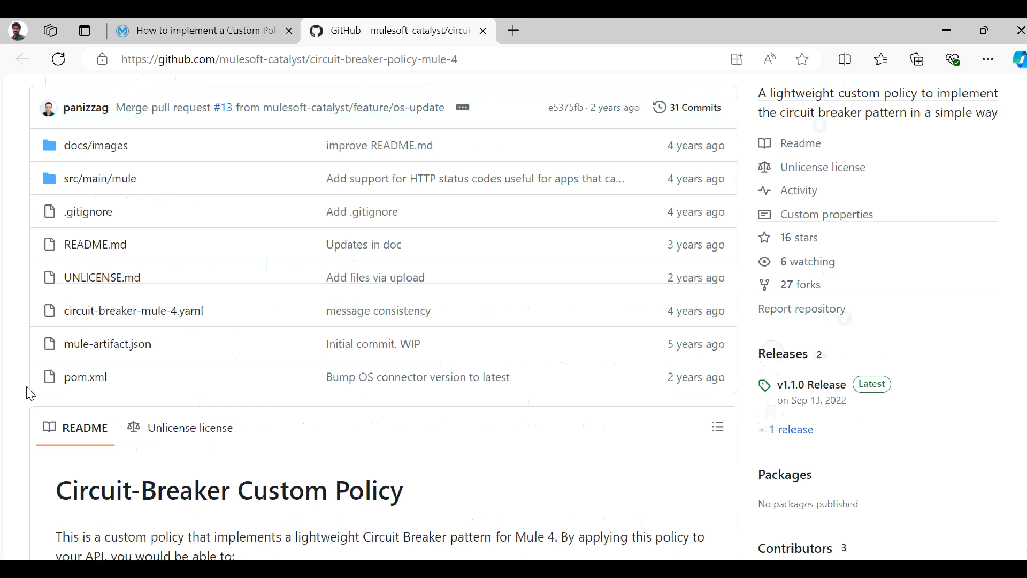
click(116, 377)
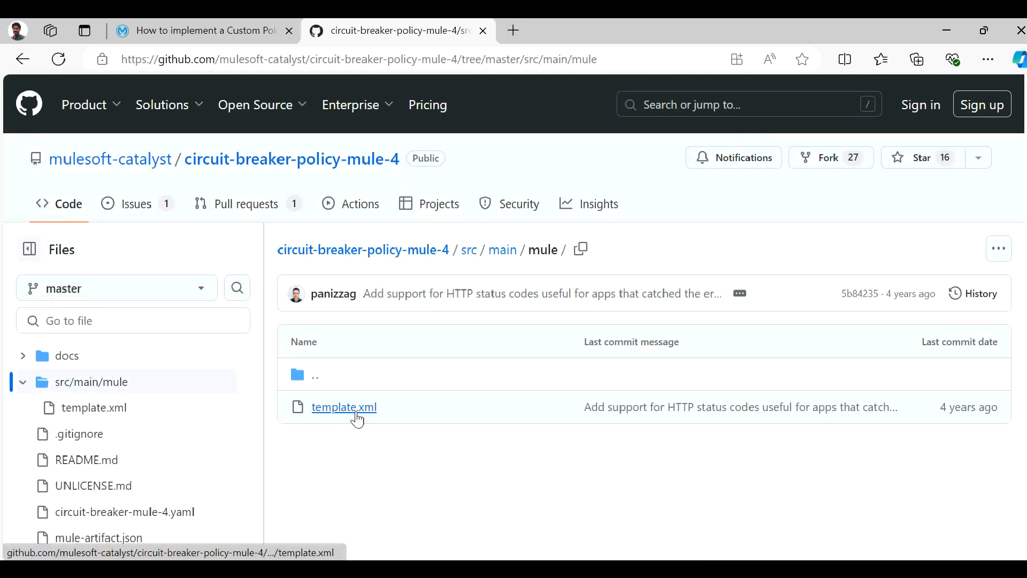
Step: Open template.xml and examine its Object Store configuration, including the overrideOsSettings condition
click(356, 411)
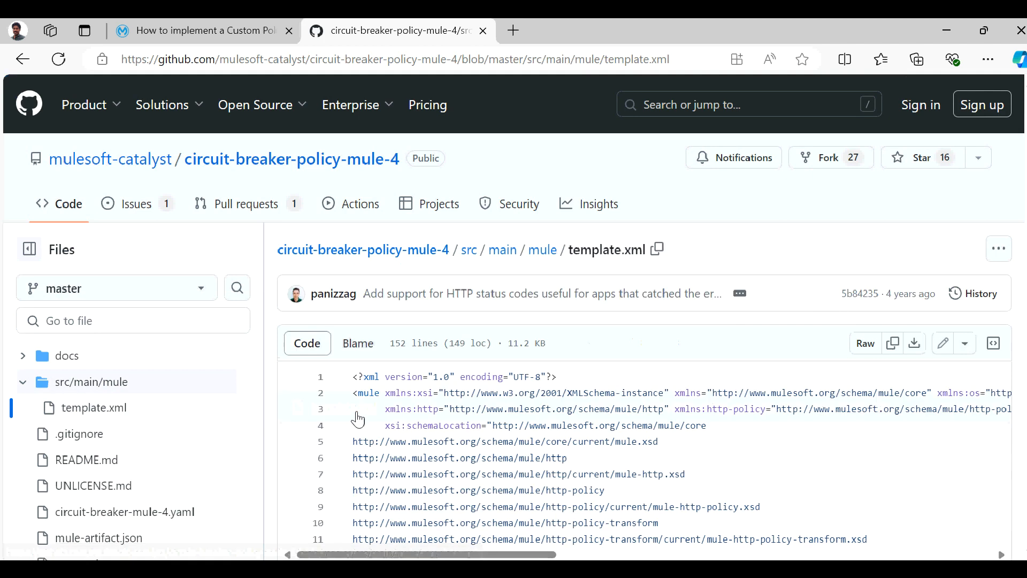
click(357, 419)
scroll(1023, 128, down, 7)
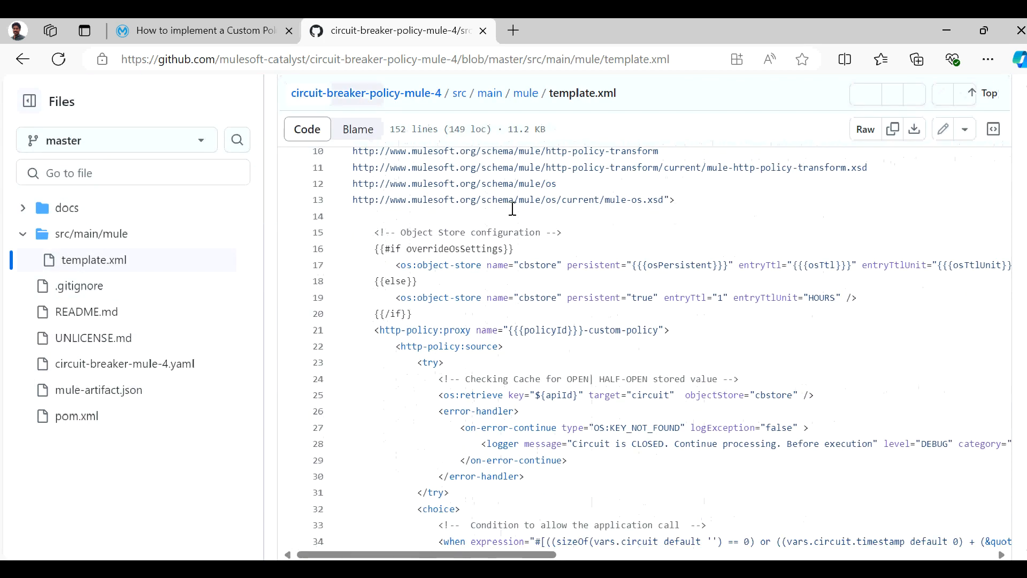
drag(384, 251, 564, 240)
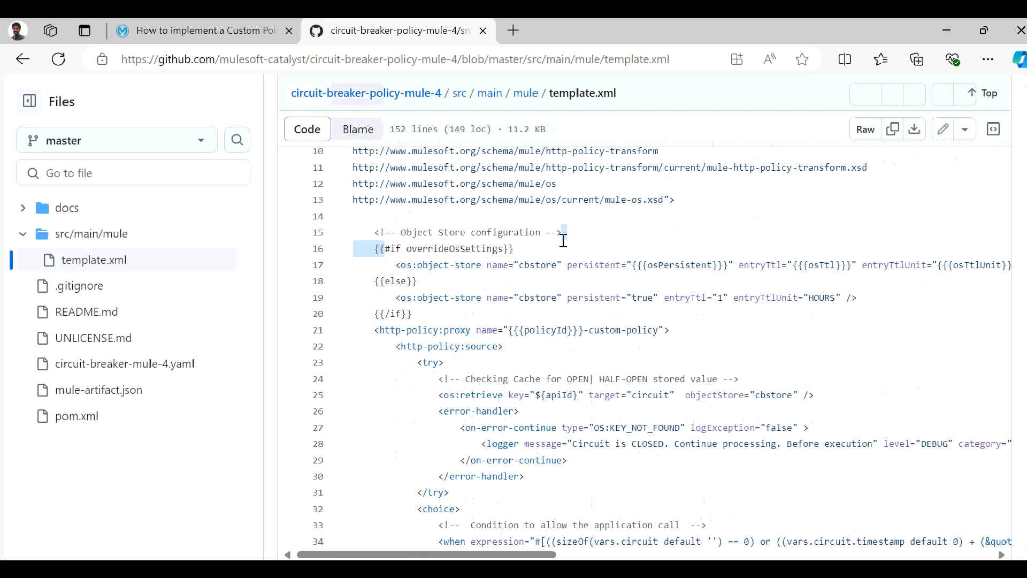
drag(563, 241, 562, 247)
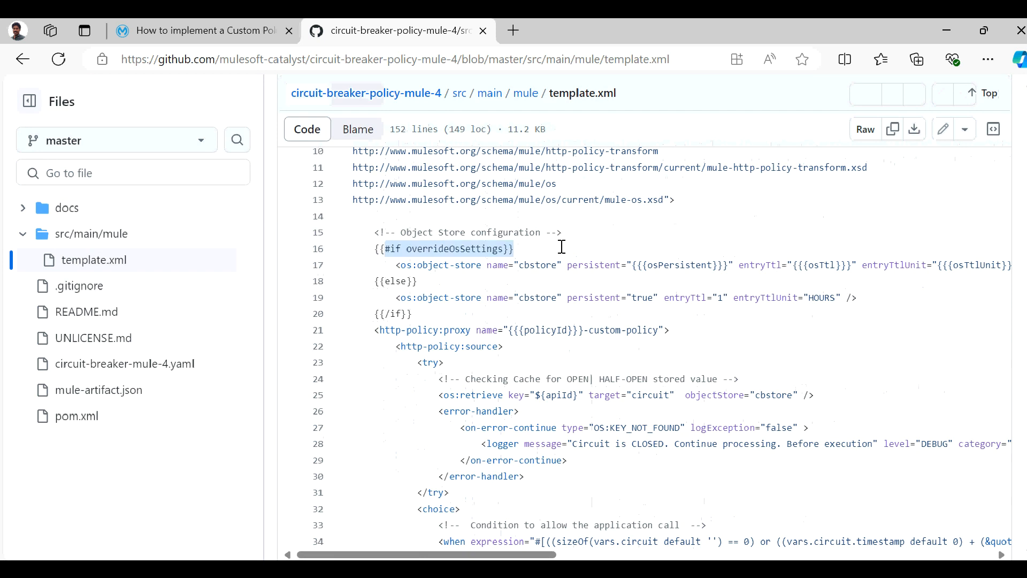
Step: Open circuit-breaker-mule-4.yaml, examine its failureThreshold configuration property, and return to the repository's main page
click(141, 364)
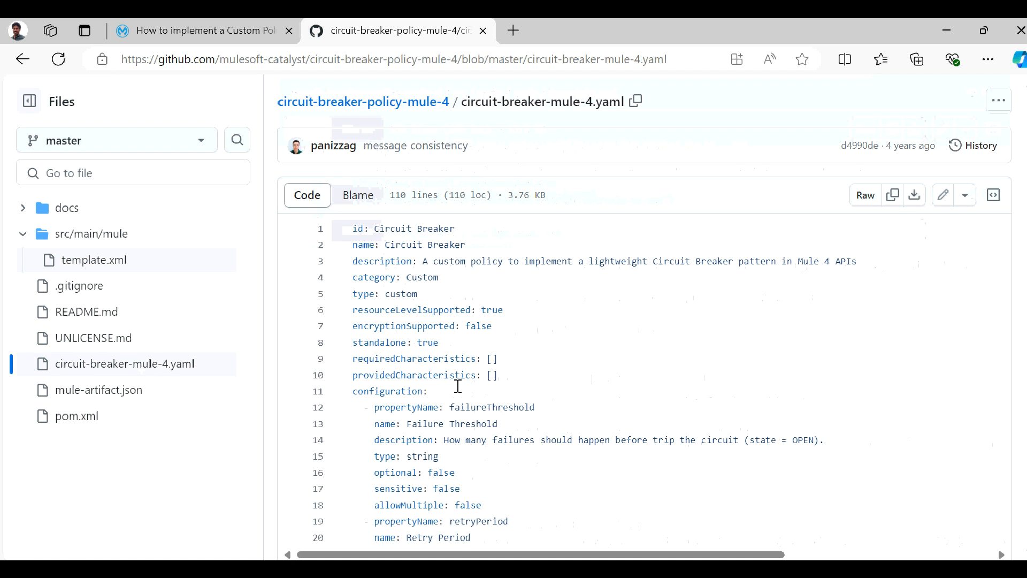
drag(450, 407, 561, 410)
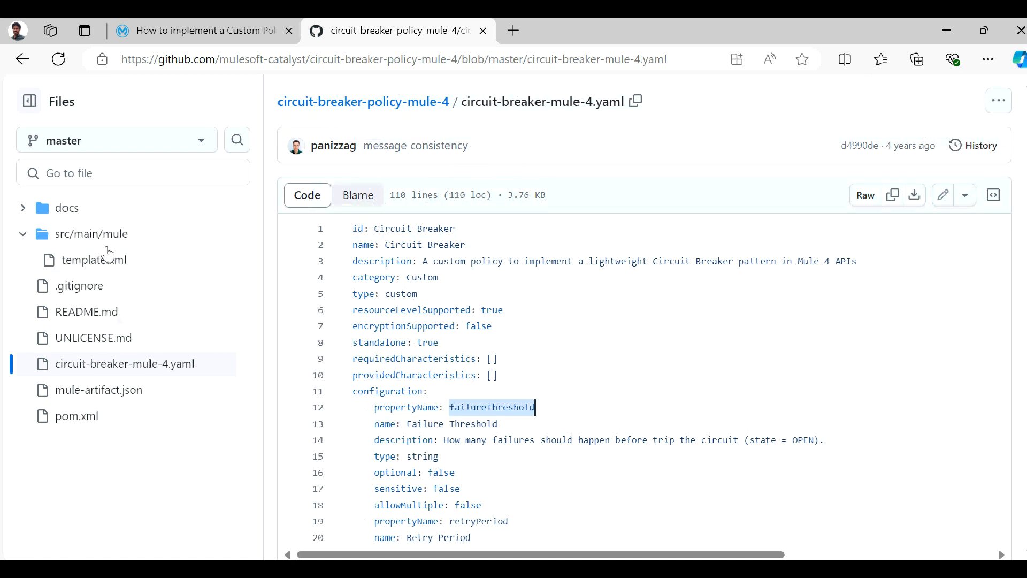
click(378, 100)
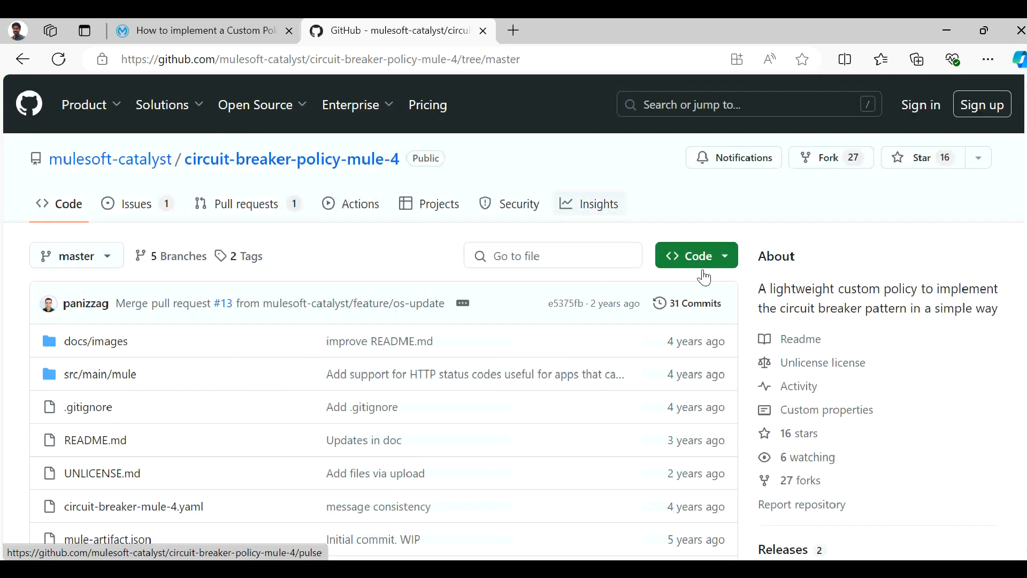
Step: Copy the repository's HTTPS clone URL, switch to File Explorer, and open a terminal in the for-youtube folder
click(723, 263)
click(714, 370)
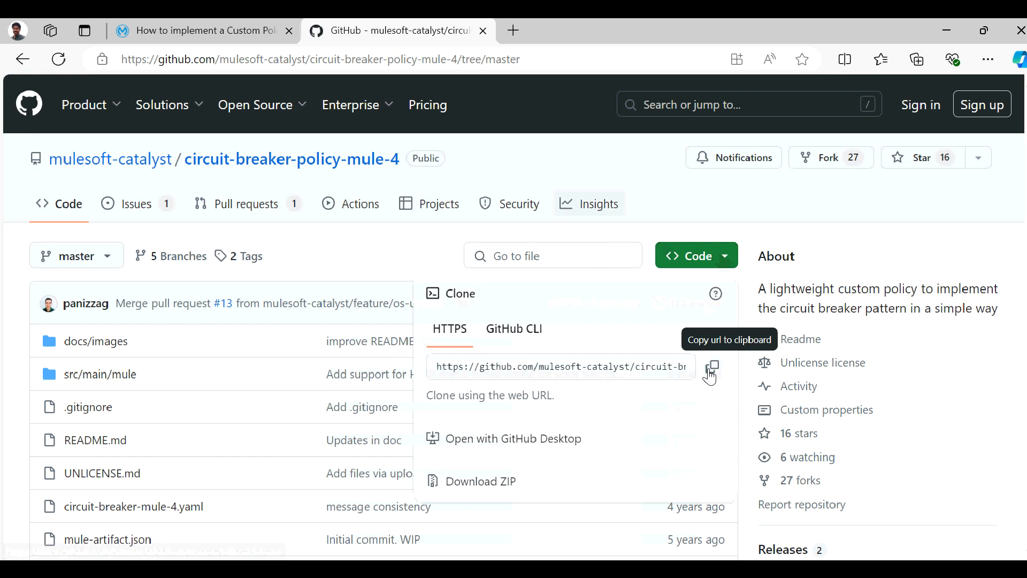
key(alt+Tab)
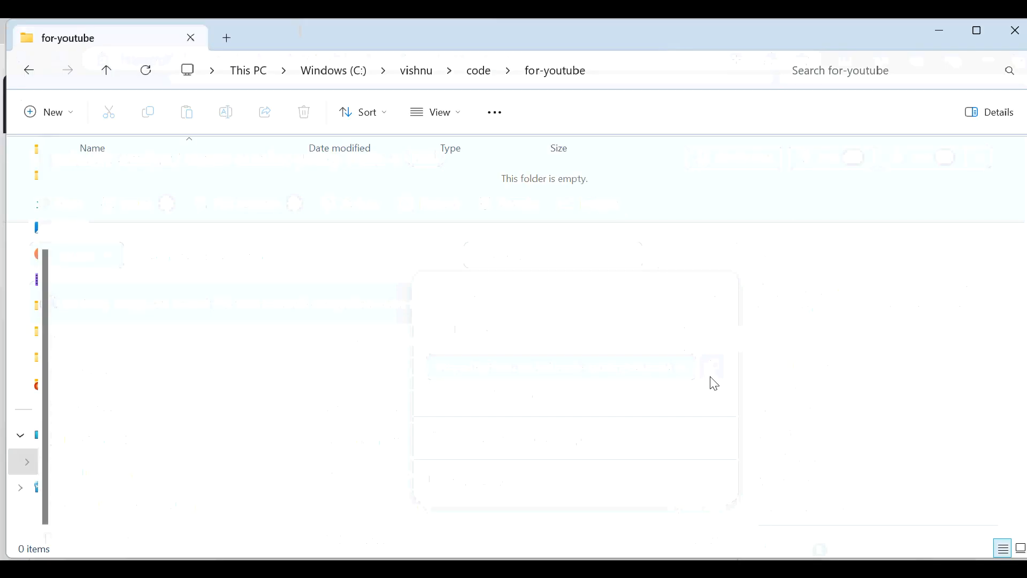
right_click(711, 377)
click(749, 364)
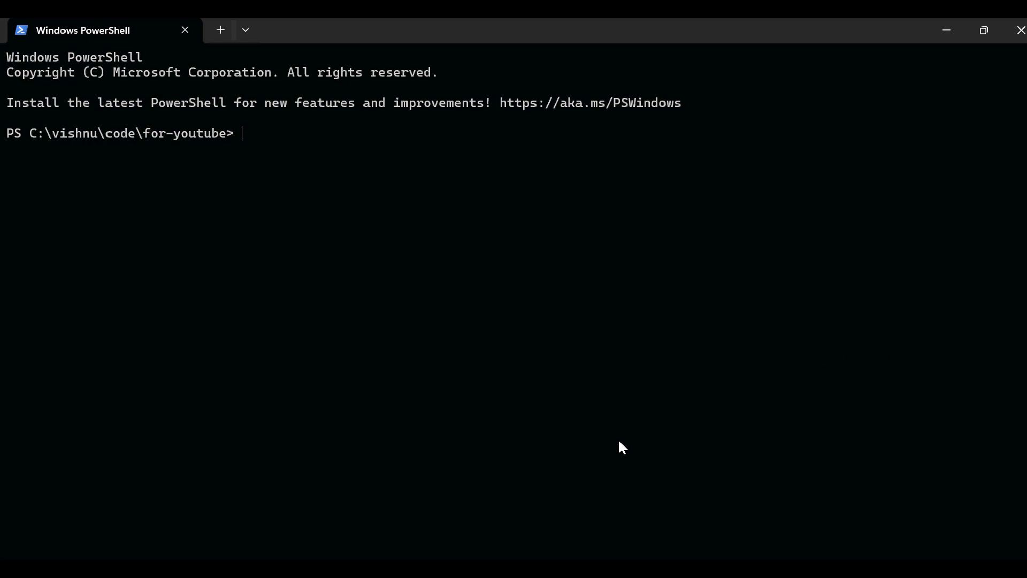
text(git clone)
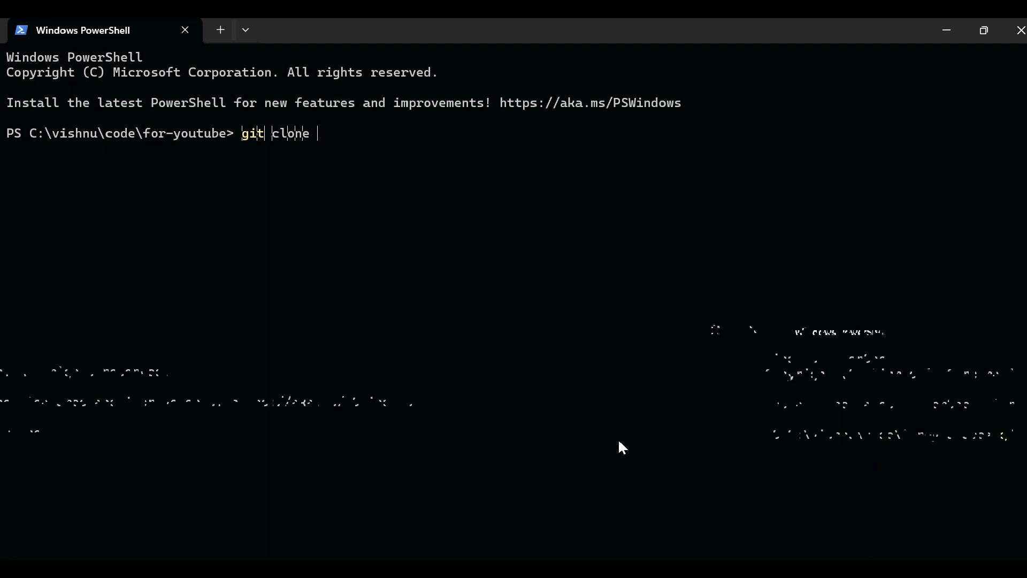
key(ctrl+v)
key(Return)
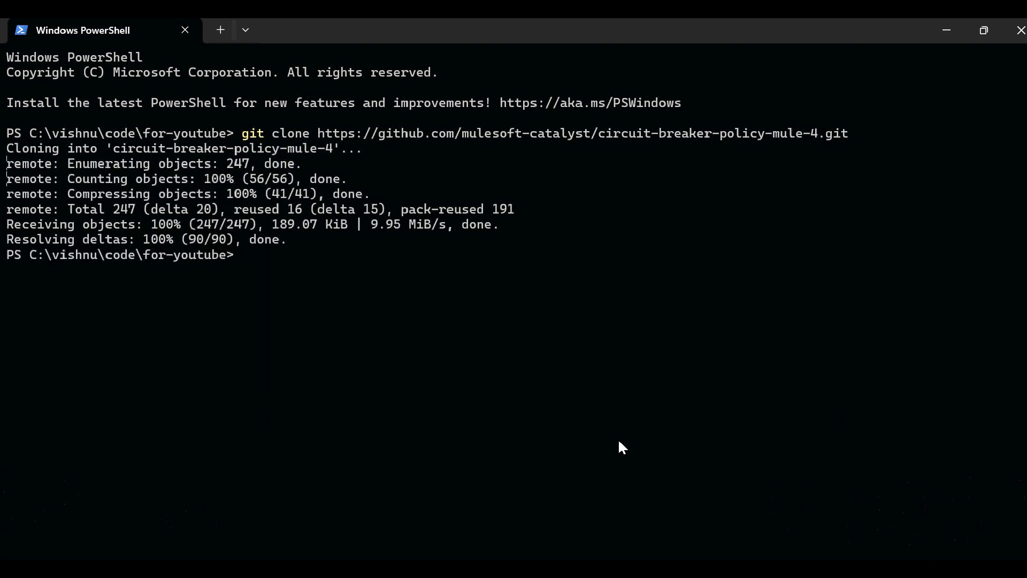
key(Return)
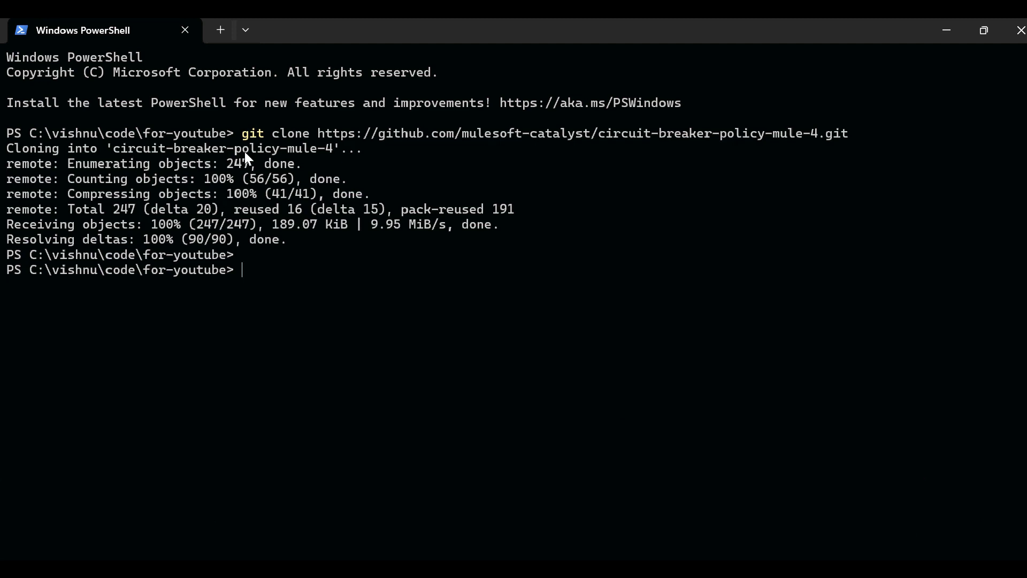
Step: Copy the executed git clone command, switch to the notes, and add it as a new bullet below the tutorial link
drag(236, 135, 871, 134)
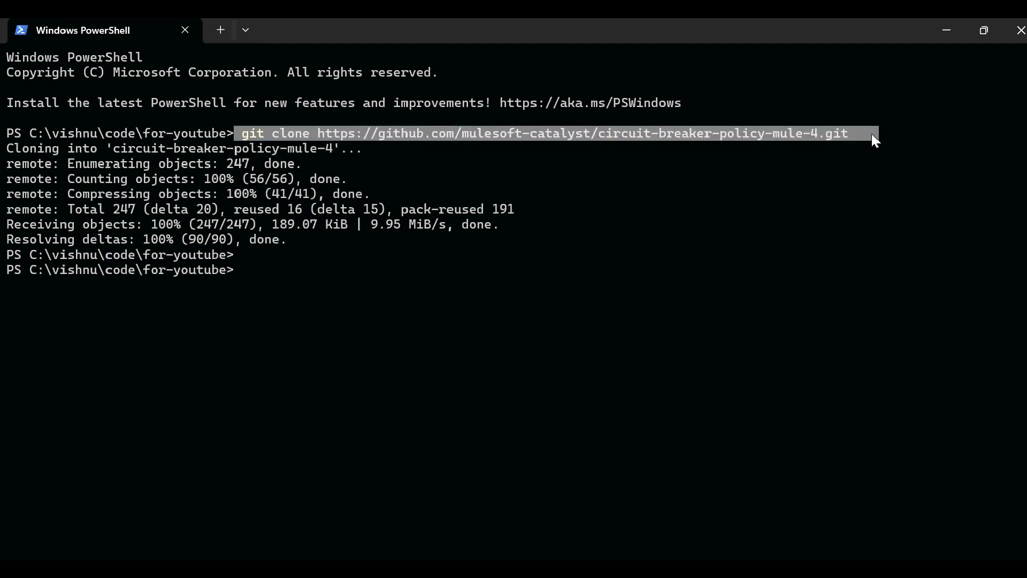
click(871, 133)
key(alt+Tab)
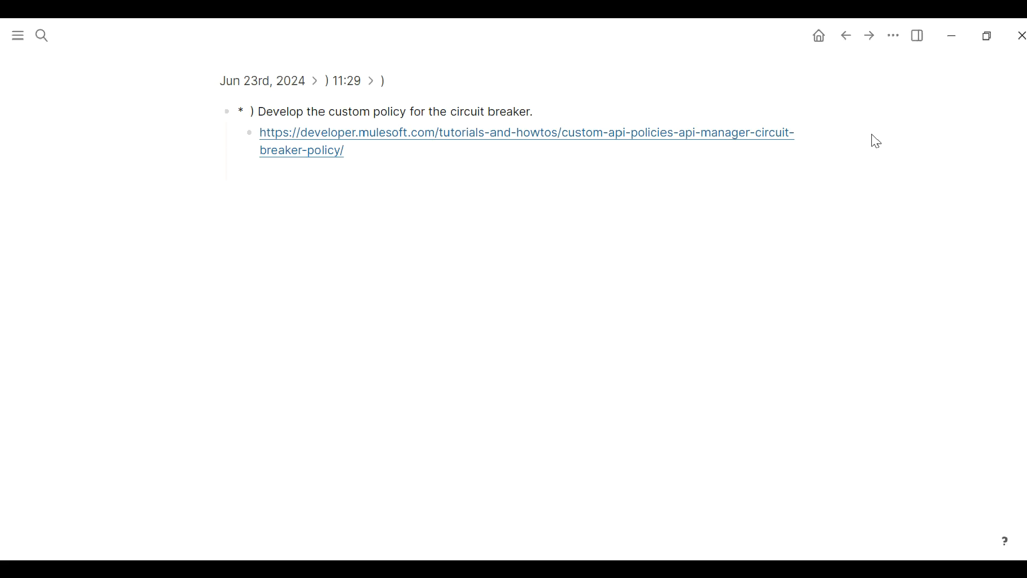
click(406, 159)
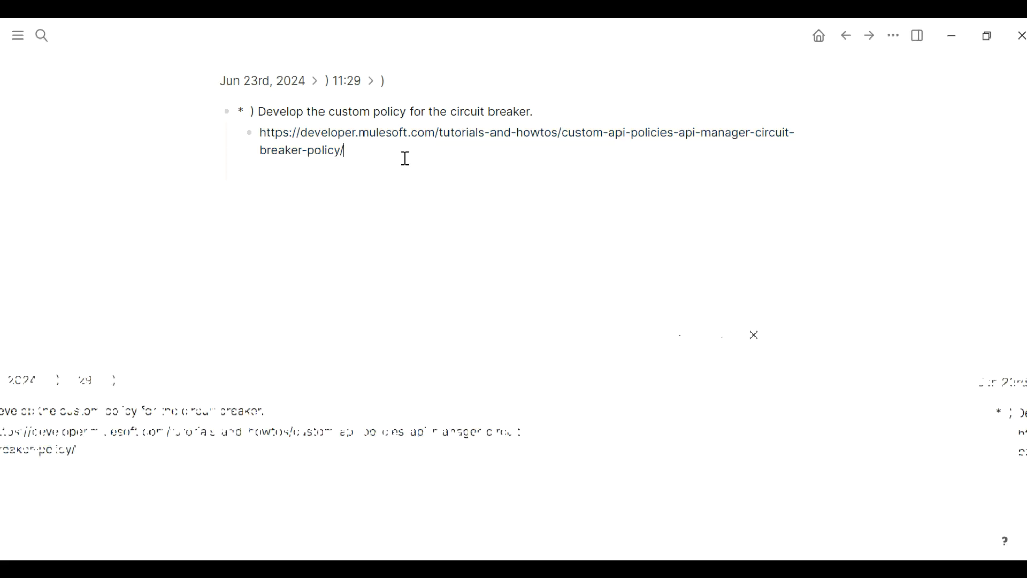
key(Return)
key(ctrl+v)
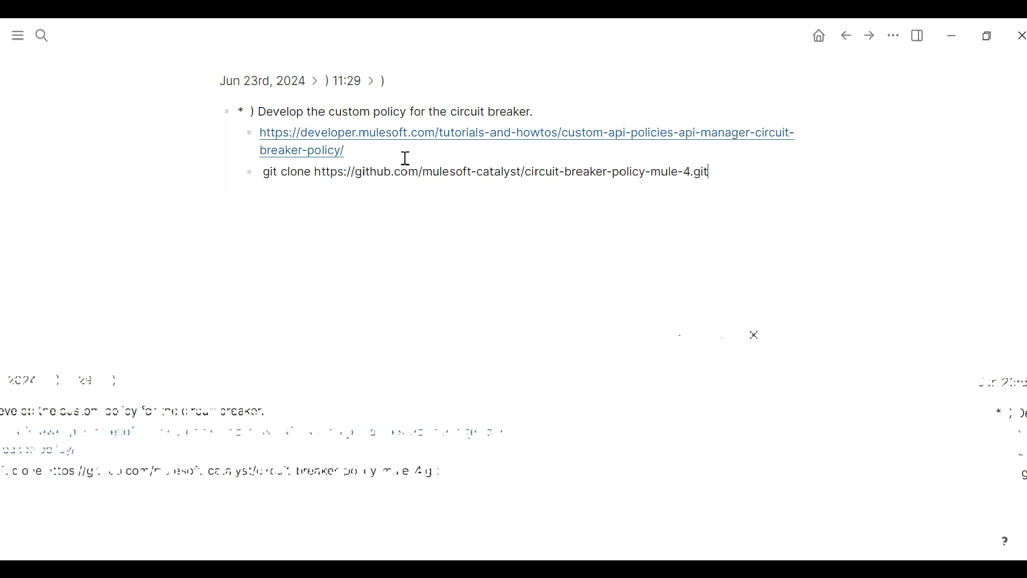
Step: Insert a "commands" bullet directly below the tutorial link, at the same level as the link
click(406, 159)
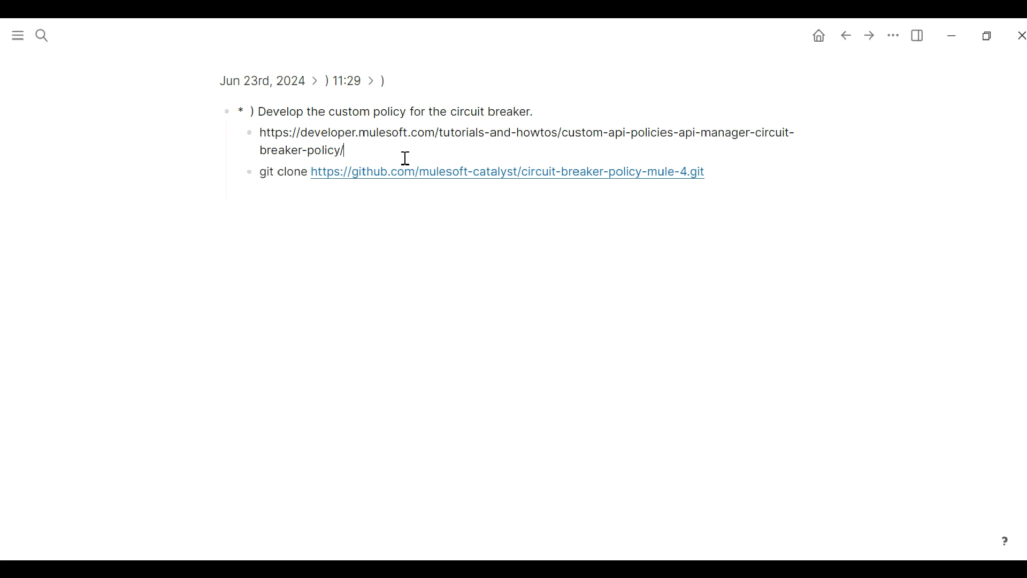
key(Return)
text(commands)
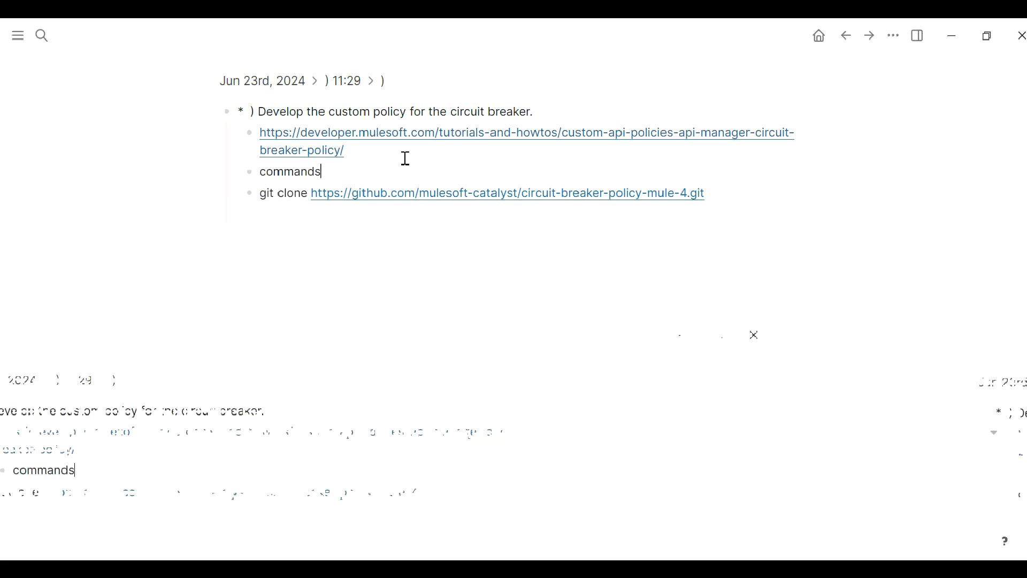
key(Tab)
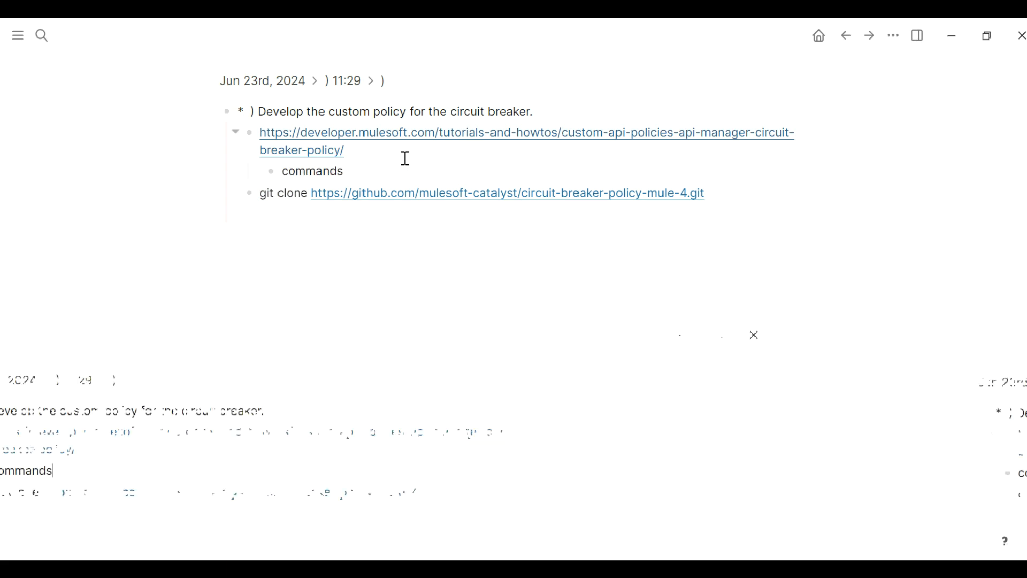
key(shift+Tab)
key(Return)
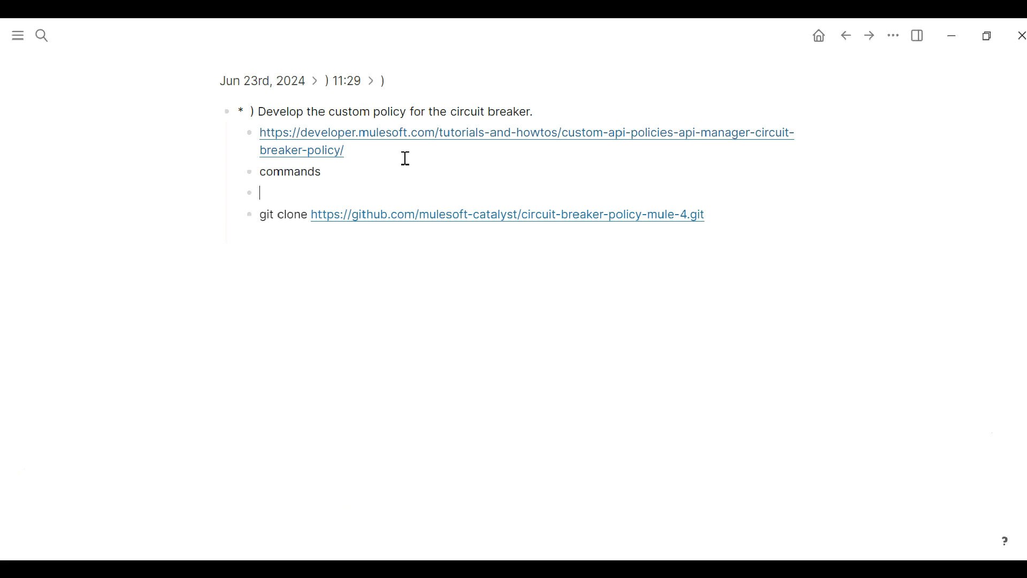
Step: Add a code block nested under "commands" containing the copied git clone command followed by two empty lines
key(Tab)
text(```)
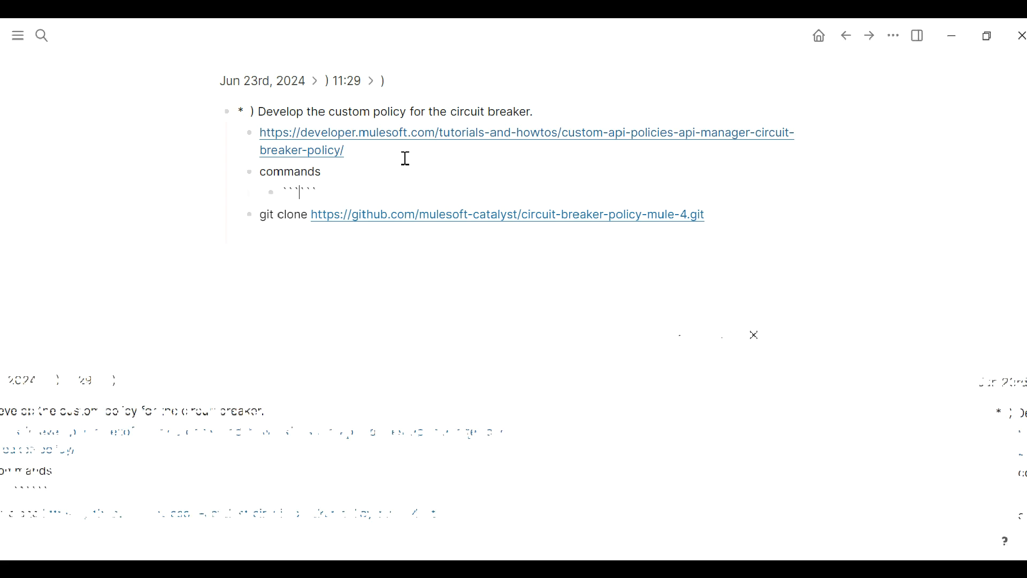
key(Return)
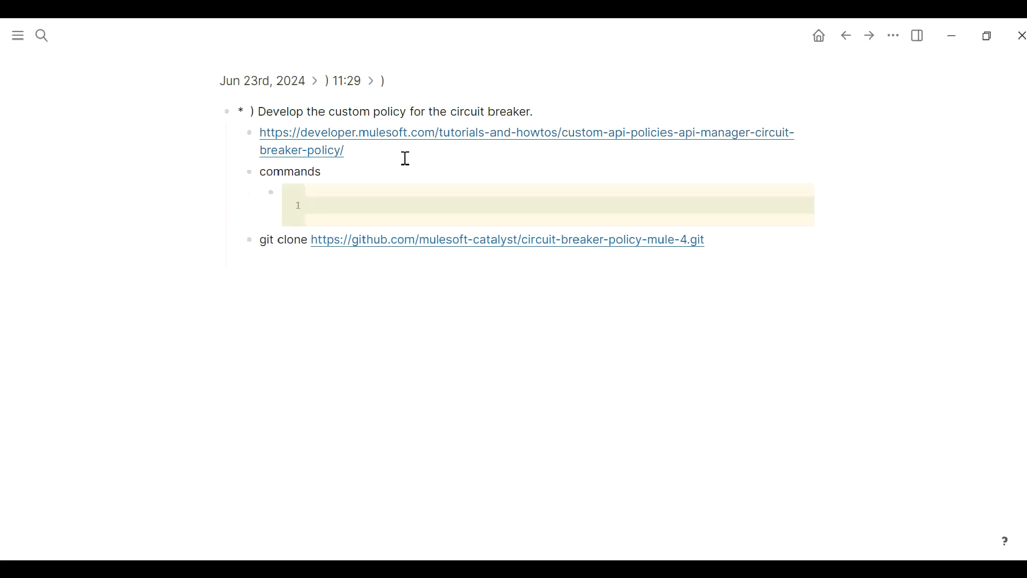
key(ctrl+v)
key(Return)
key(Return)
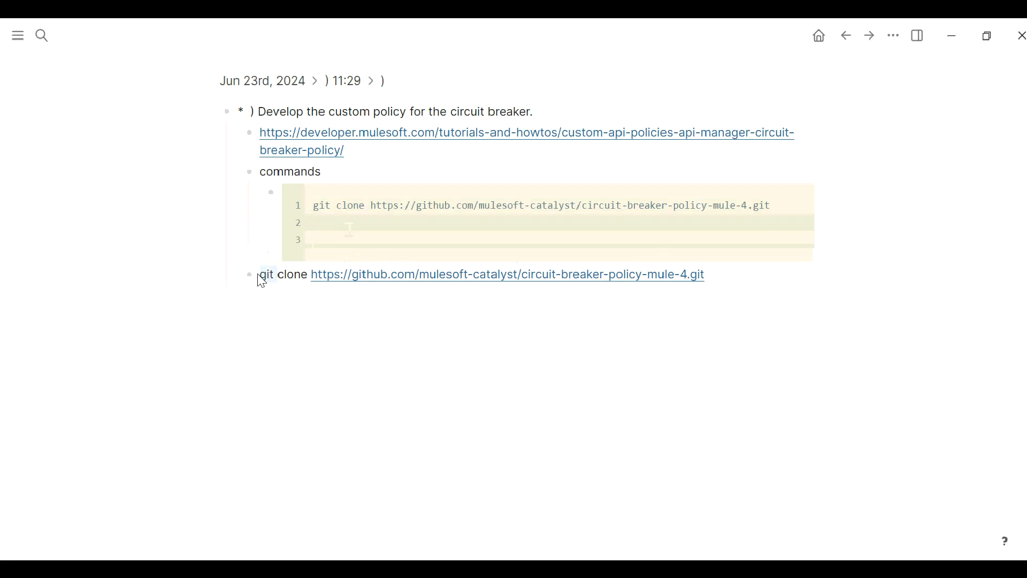
Step: Delete the text of the duplicate git clone bullet below the code block
triple_click(262, 279)
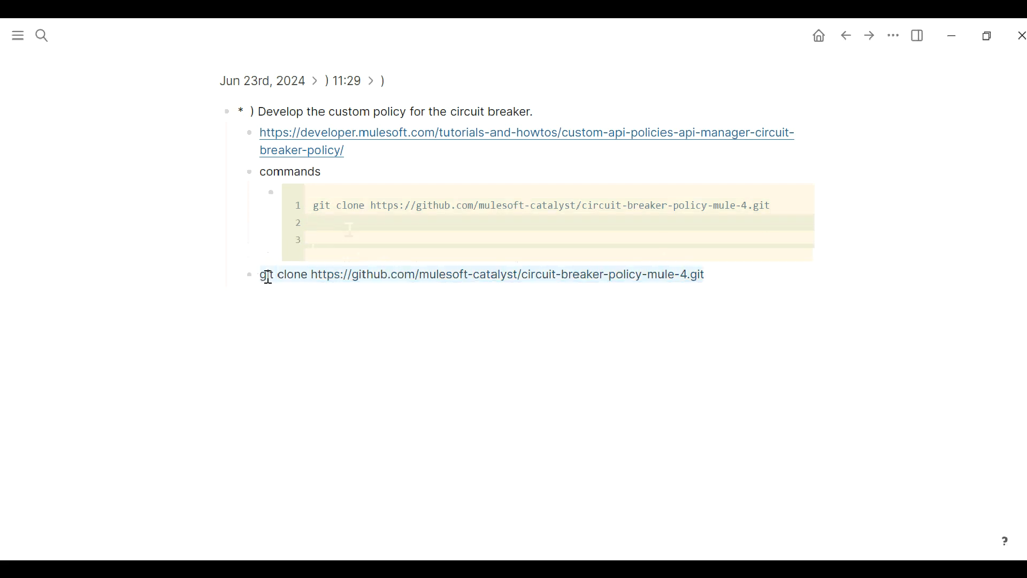
key(BackSpace)
key(Up)
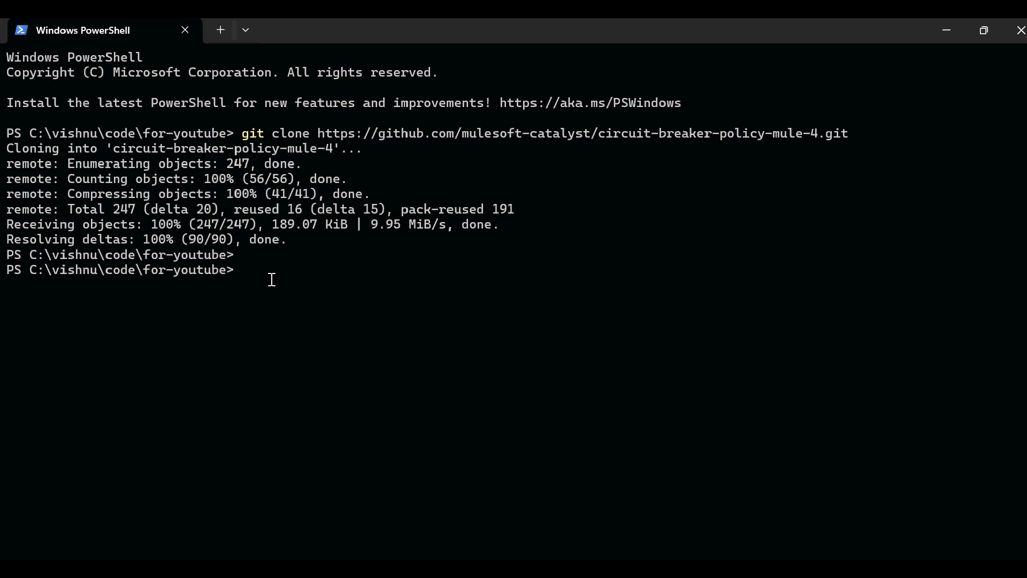
Step: Switch from the terminal to File Explorer and open the cloned circuit-breaker-policy-mule-4 folder
key(alt+Tab)
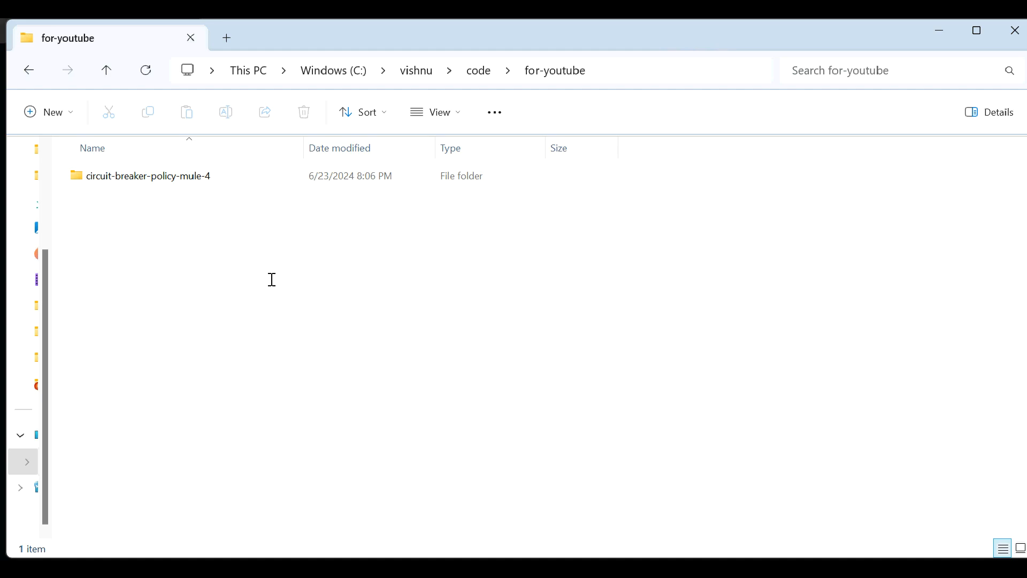
click(143, 176)
double_click(143, 176)
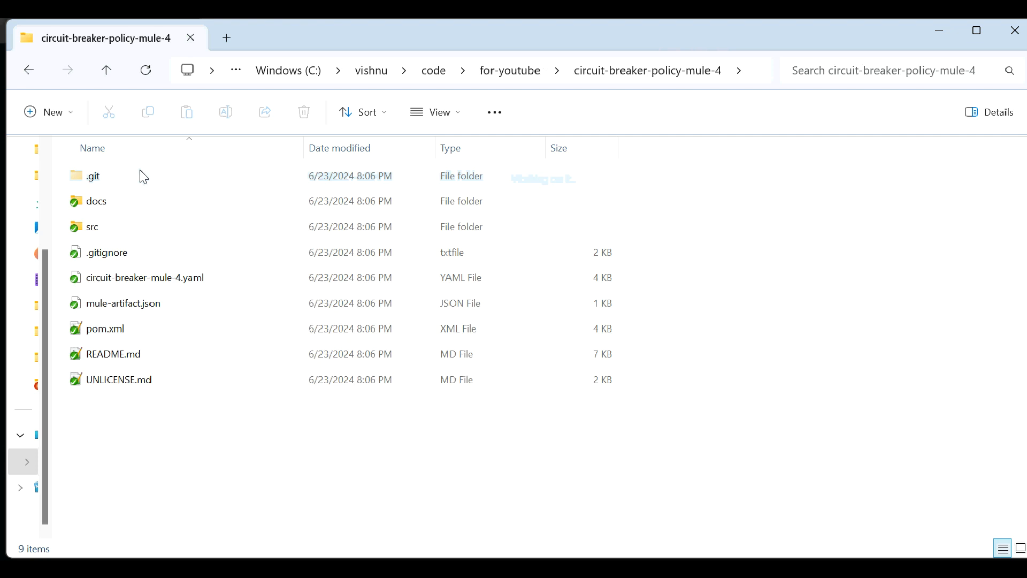
Step: View the cloned repository's commit log in TortoiseGit, and close the log
right_click(205, 469)
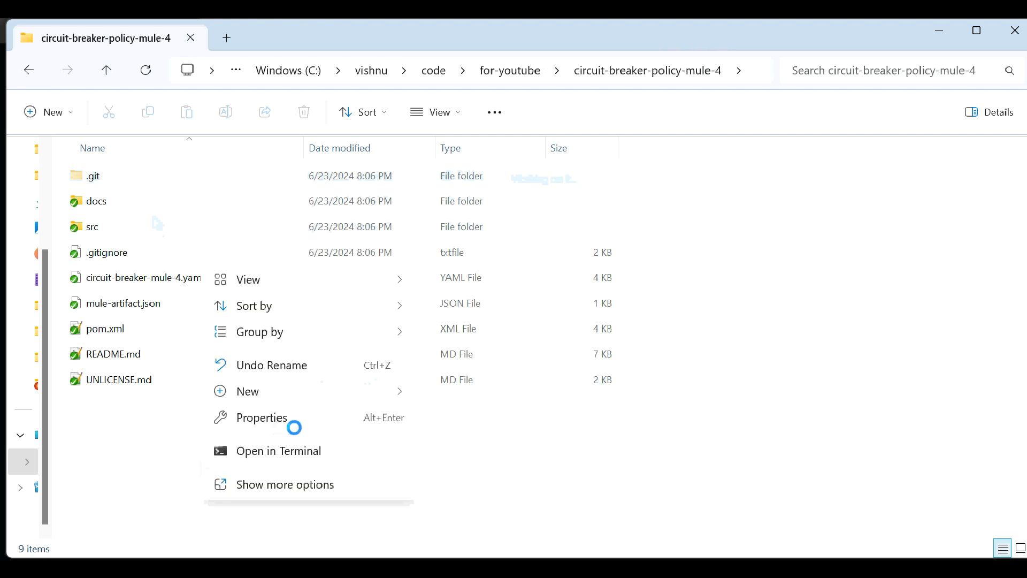
click(288, 485)
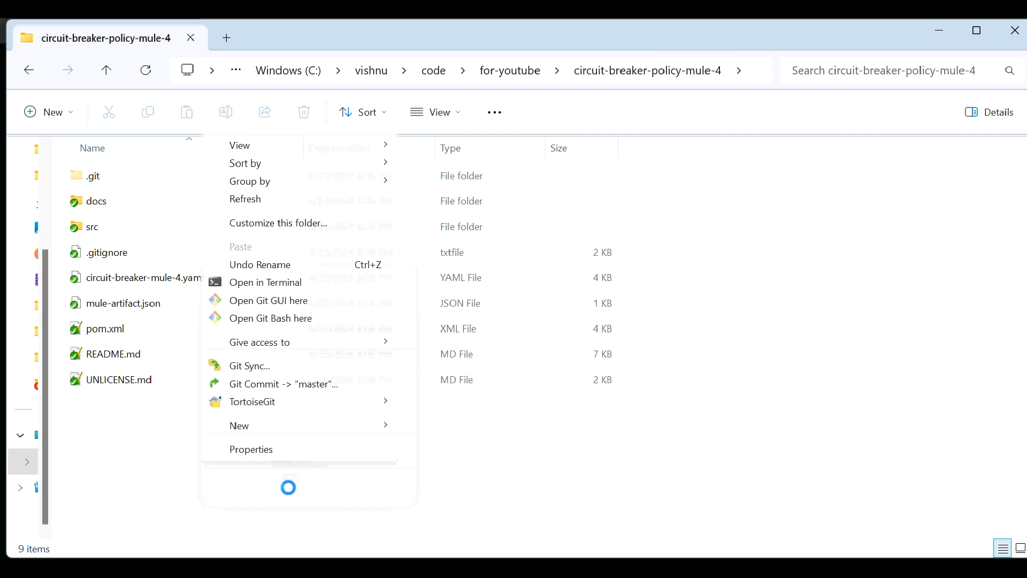
mouse_move(273, 410)
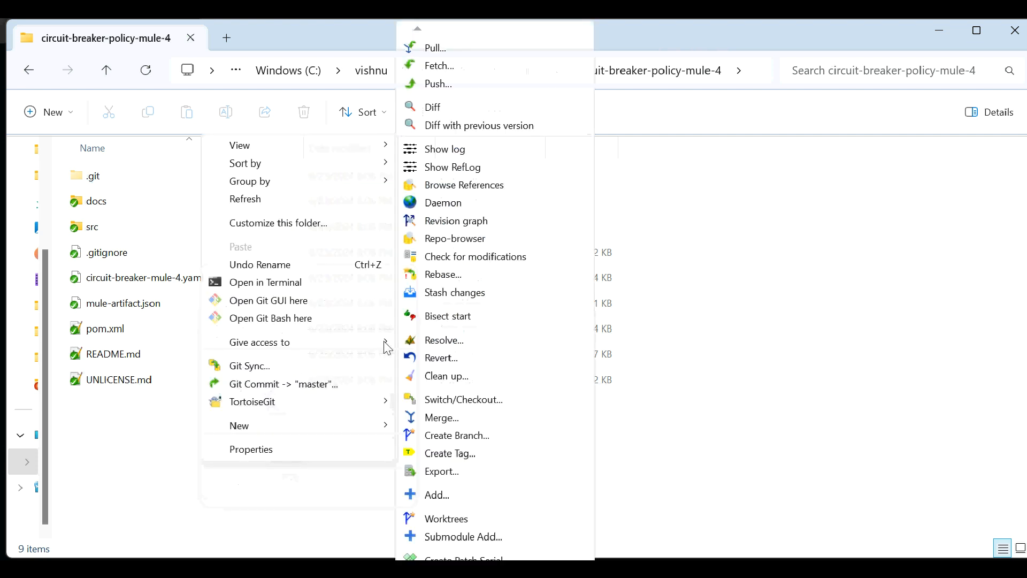
click(447, 157)
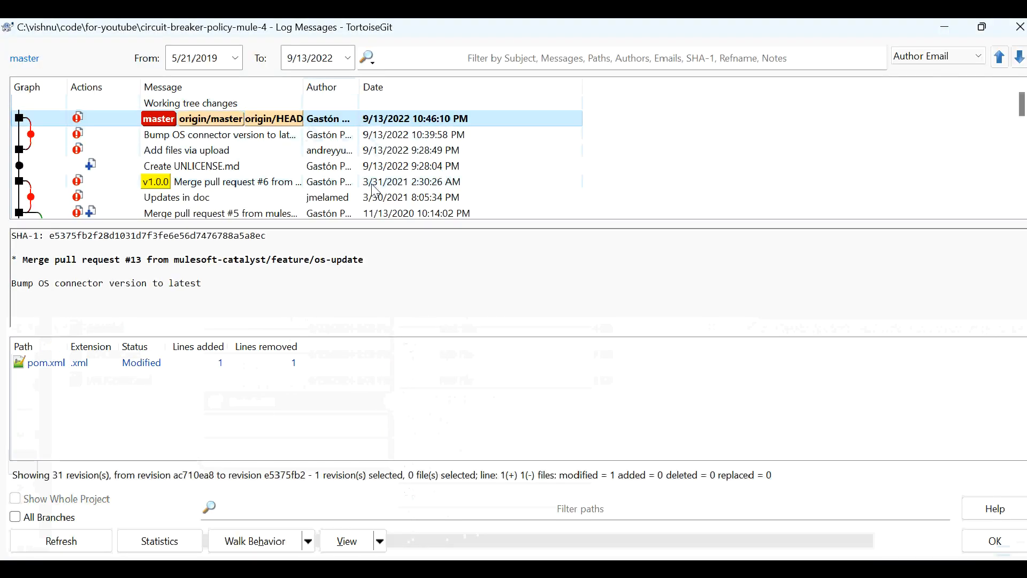
key(Escape)
Step: Open the cloned policy's pom.xml and highlight the project groupId value that holds the organization ID
click(135, 334)
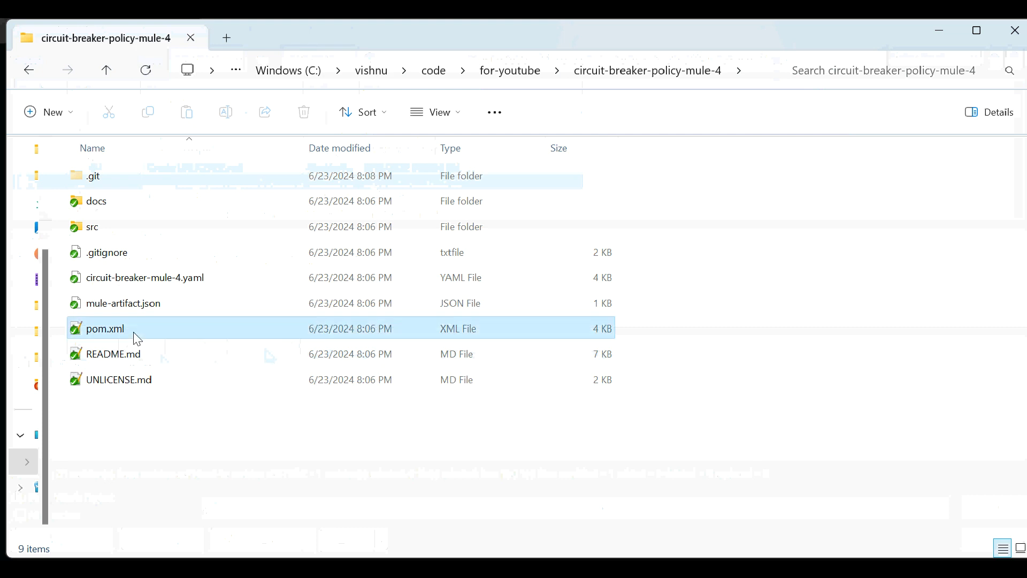
double_click(138, 339)
click(165, 191)
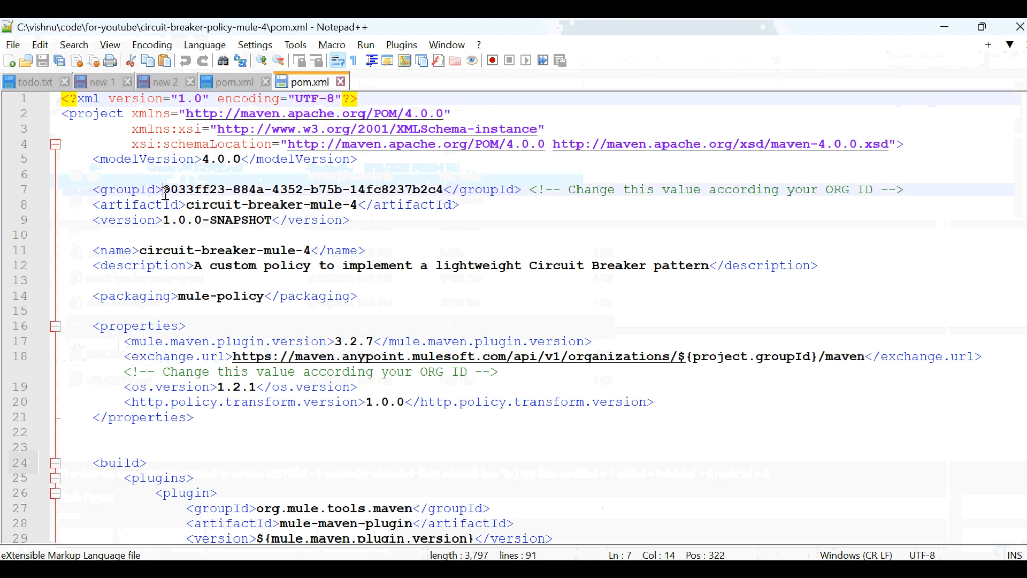
shift+click(444, 187)
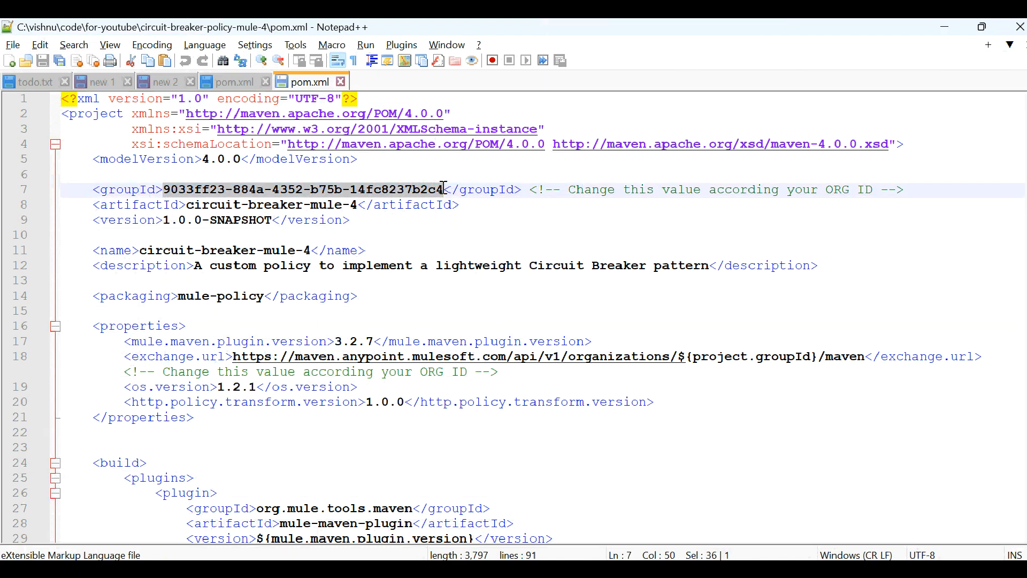
Step: Return to the cloned project folder, reopen the replaced pom.xml and reload its modified contents in the editor
key(alt+Tab)
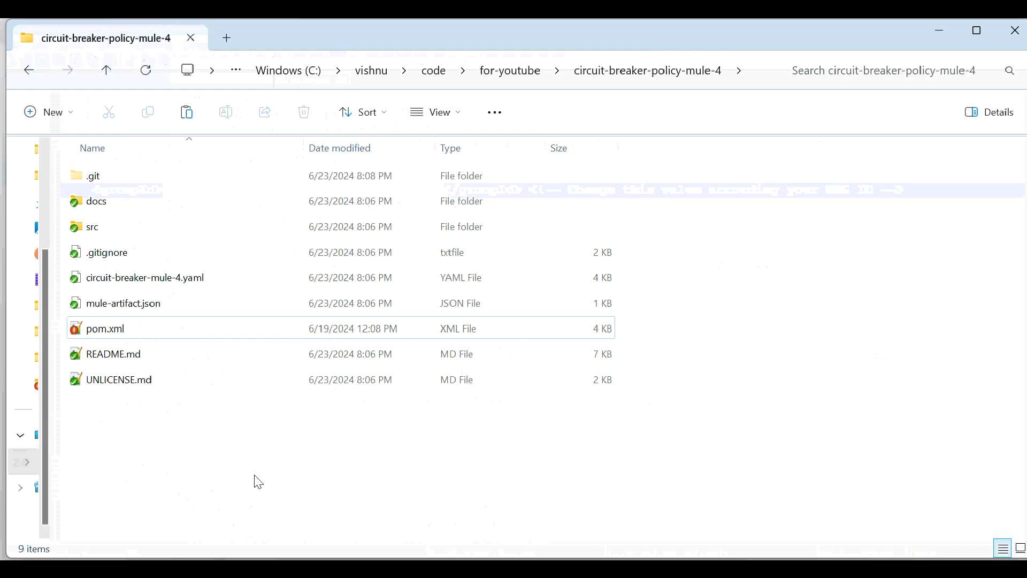
double_click(165, 341)
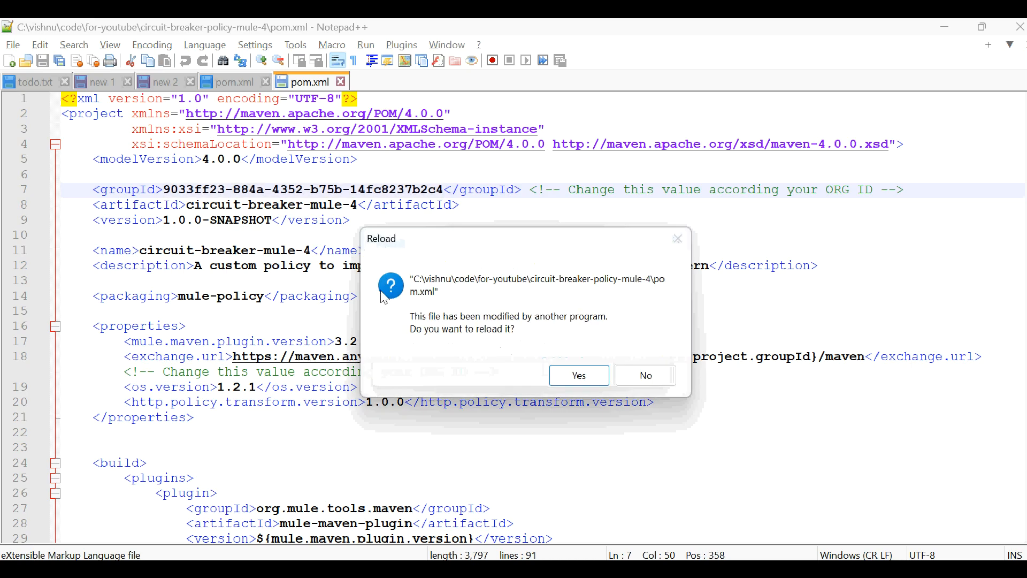
click(587, 382)
Step: Set the project version in pom.xml to 1.0.4, save the file, and highlight the groupId line
drag(194, 220, 203, 220)
text(4)
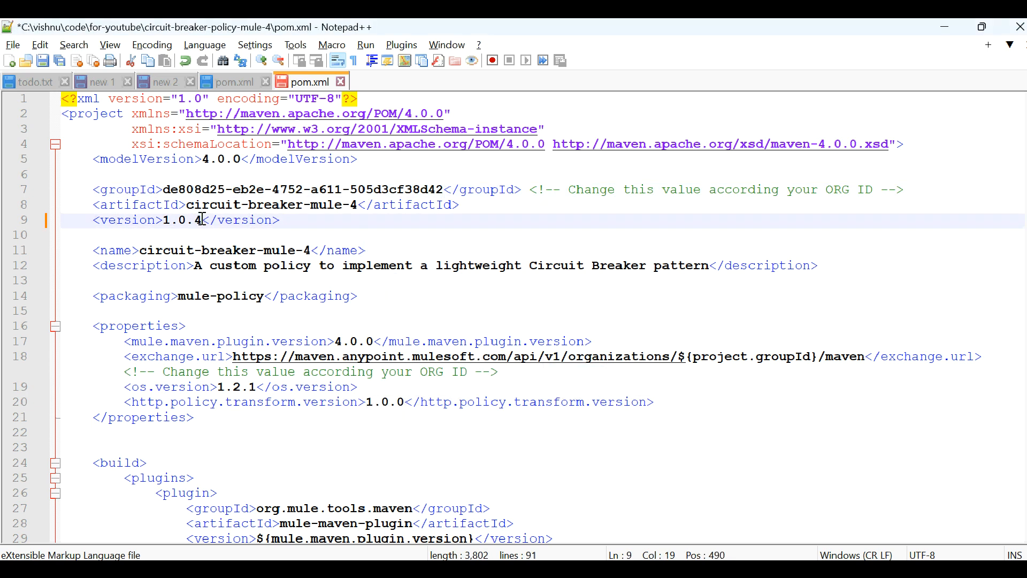
key(ctrl+s)
triple_click(128, 190)
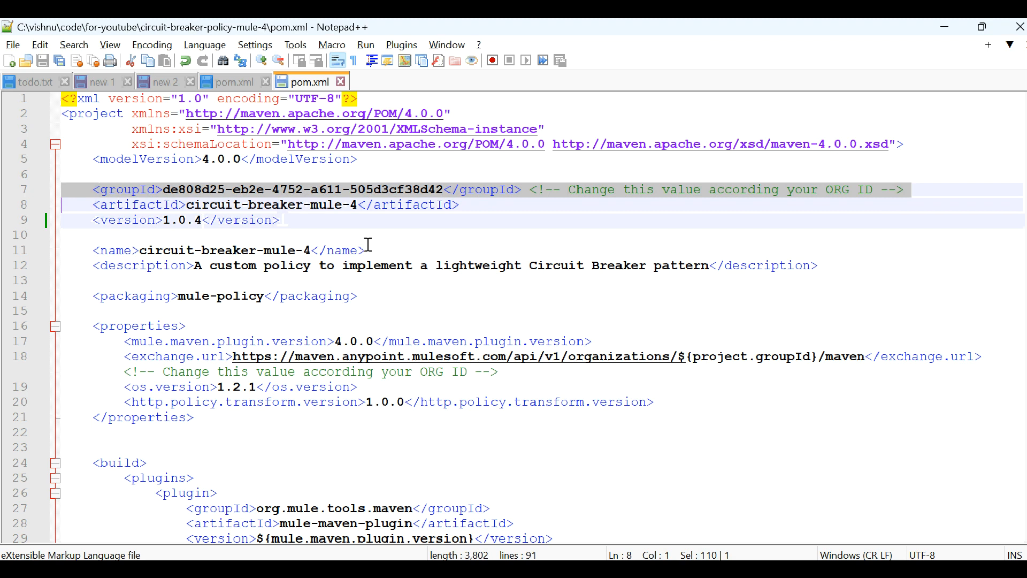
Step: Switch to File Explorer, start a TortoiseGit commit for the project folder and open the diff of pom.xml
key(alt+Tab)
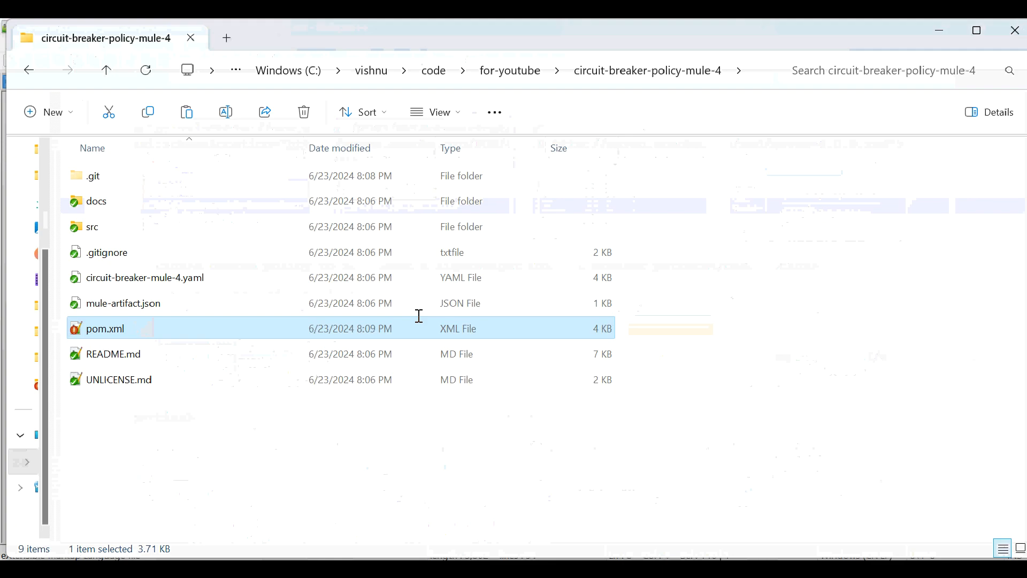
right_click(340, 448)
click(415, 432)
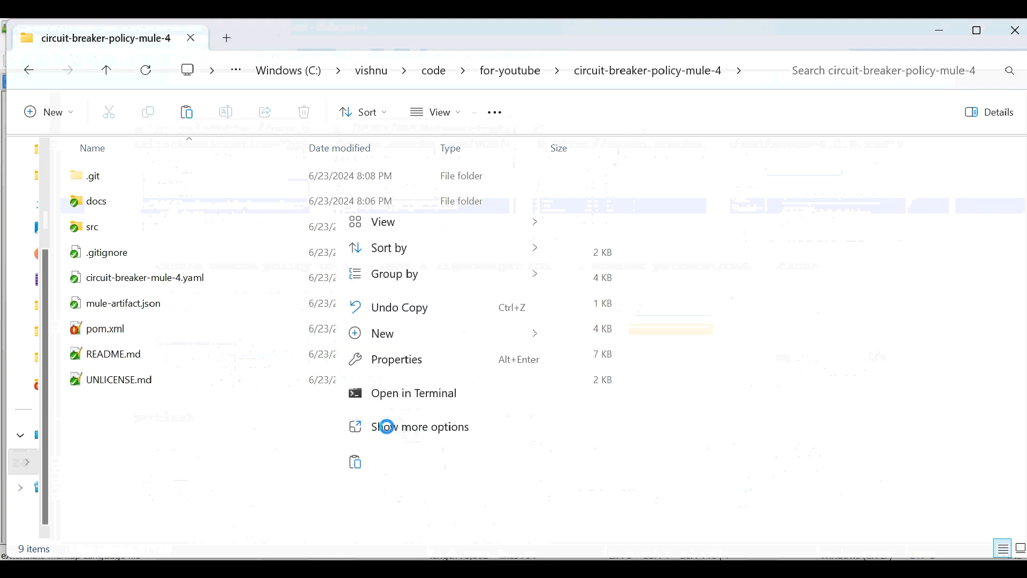
click(415, 364)
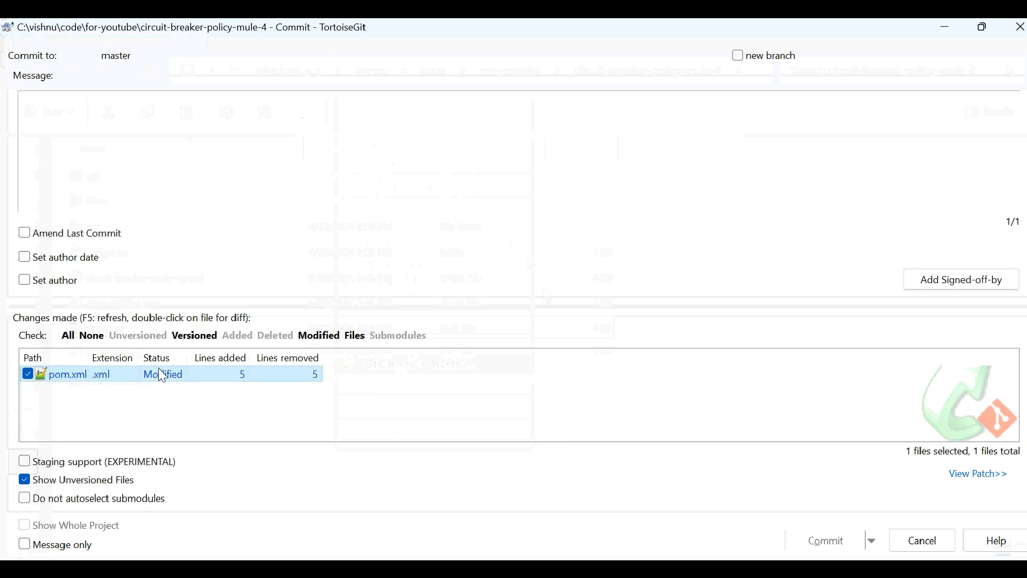
double_click(158, 371)
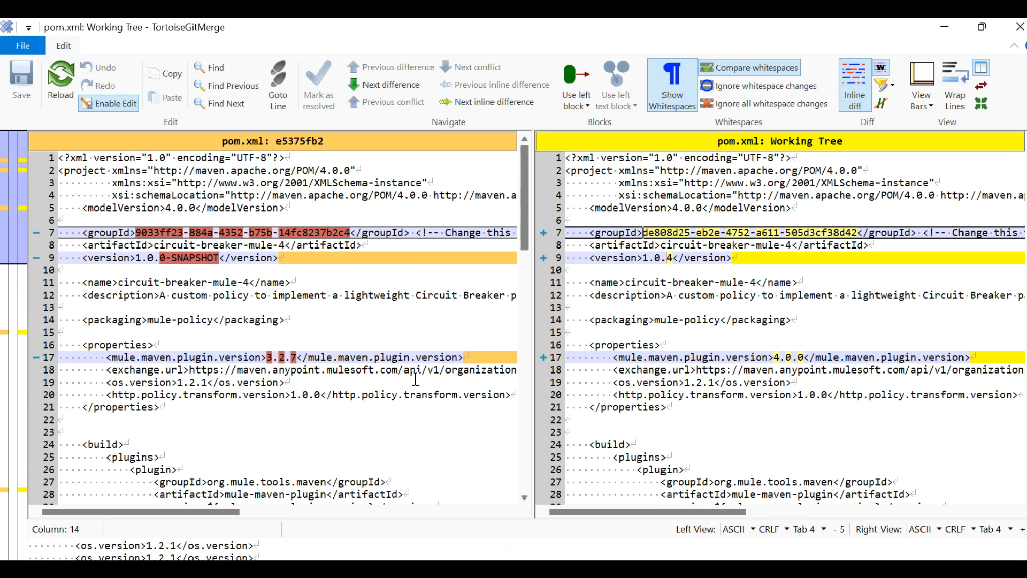
Step: Review the Mule Maven plugin version and repositoryId changes in the pom.xml diff, close it and cancel the commit
drag(249, 357, 370, 370)
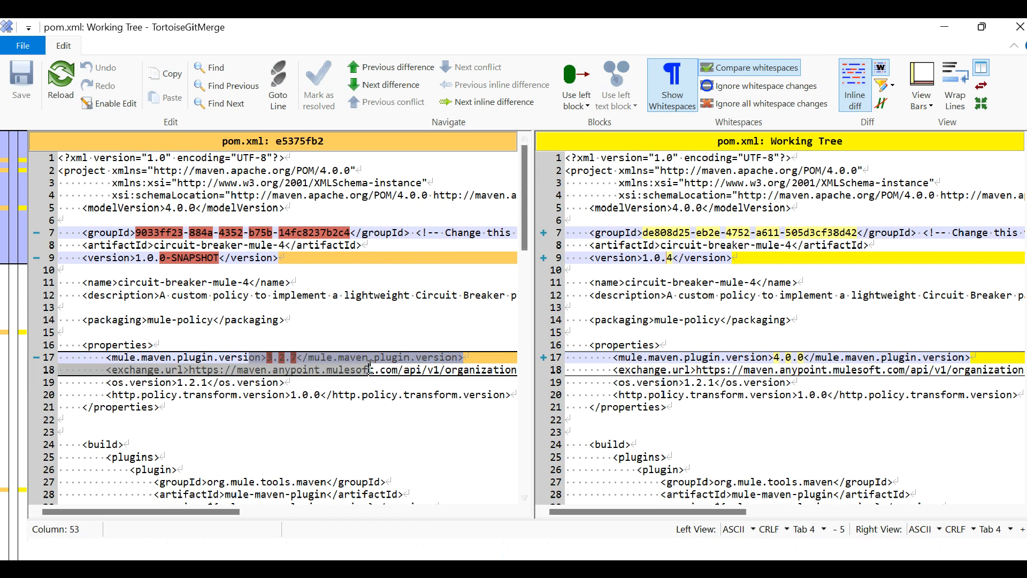
click(775, 359)
key(F8)
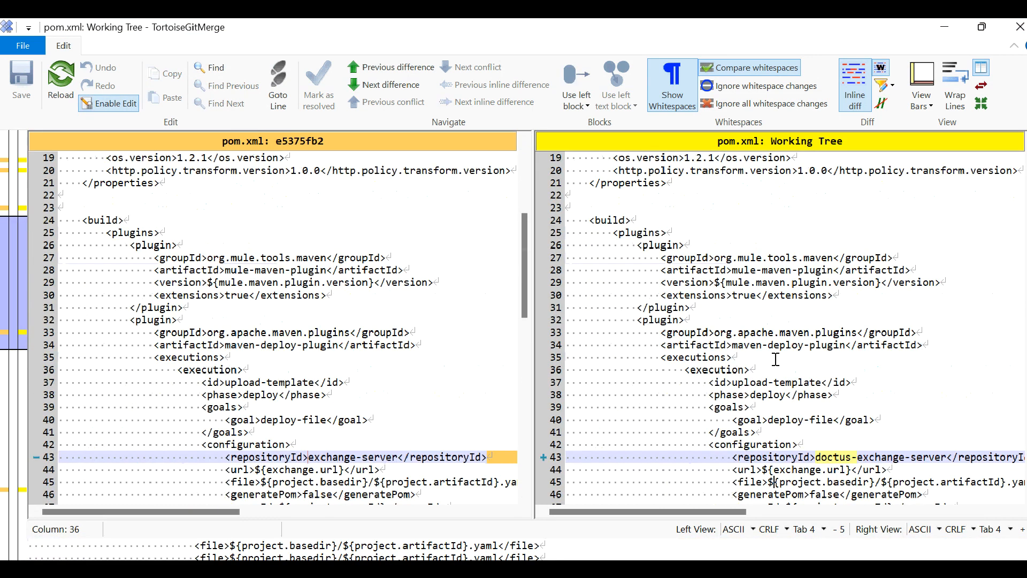
scroll(776, 358, down, 4)
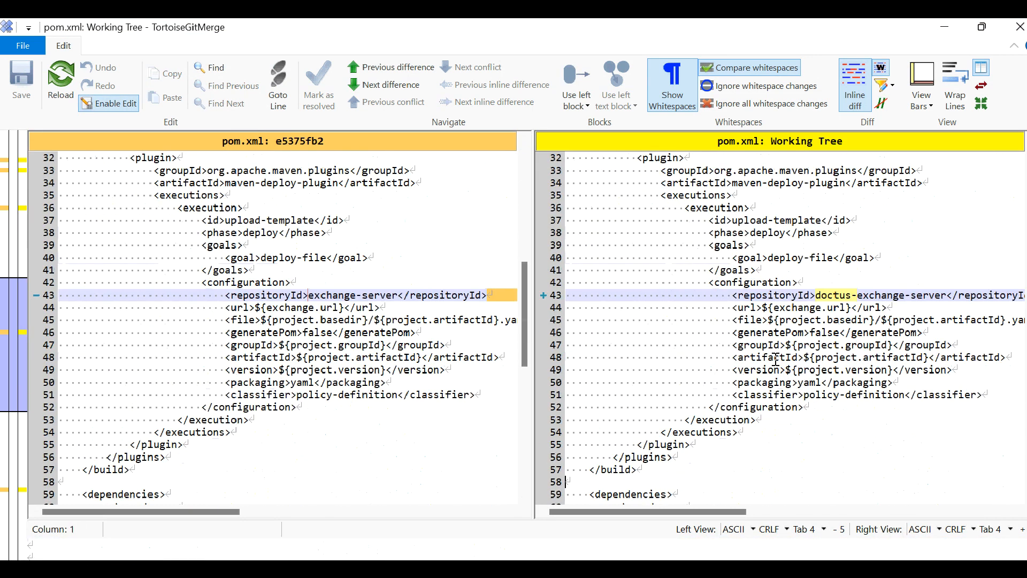
drag(797, 295, 930, 295)
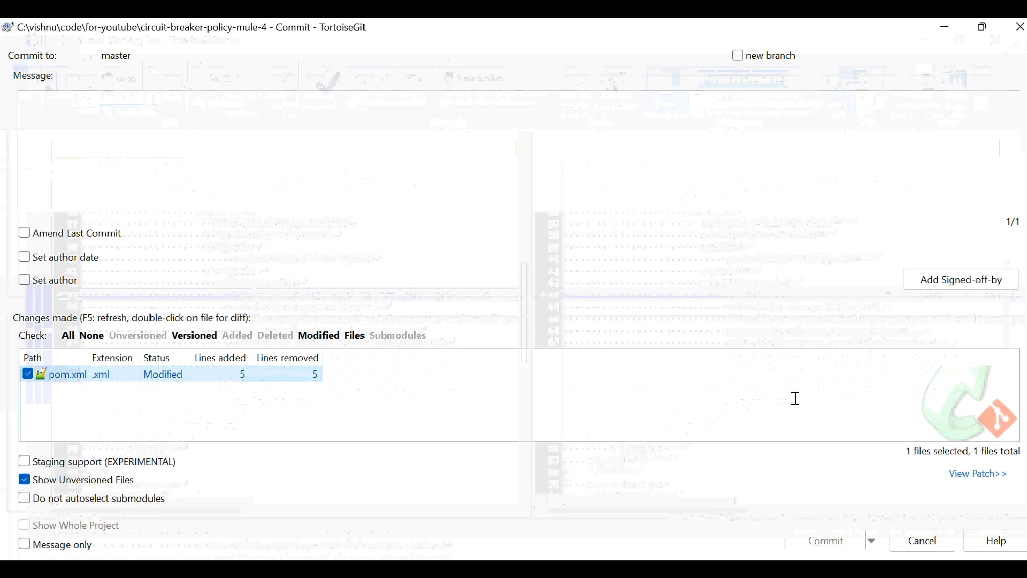
key(Escape)
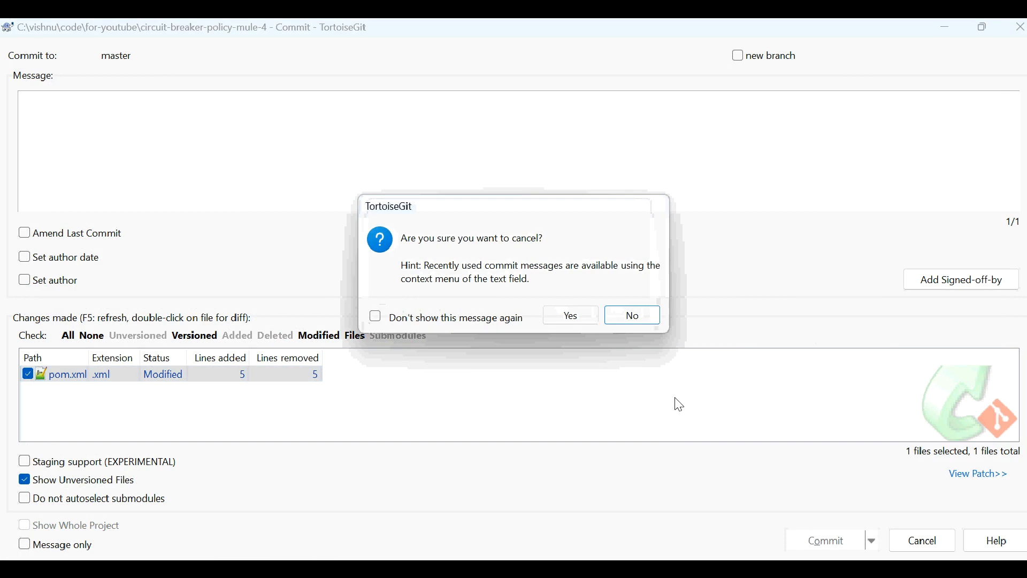
click(556, 317)
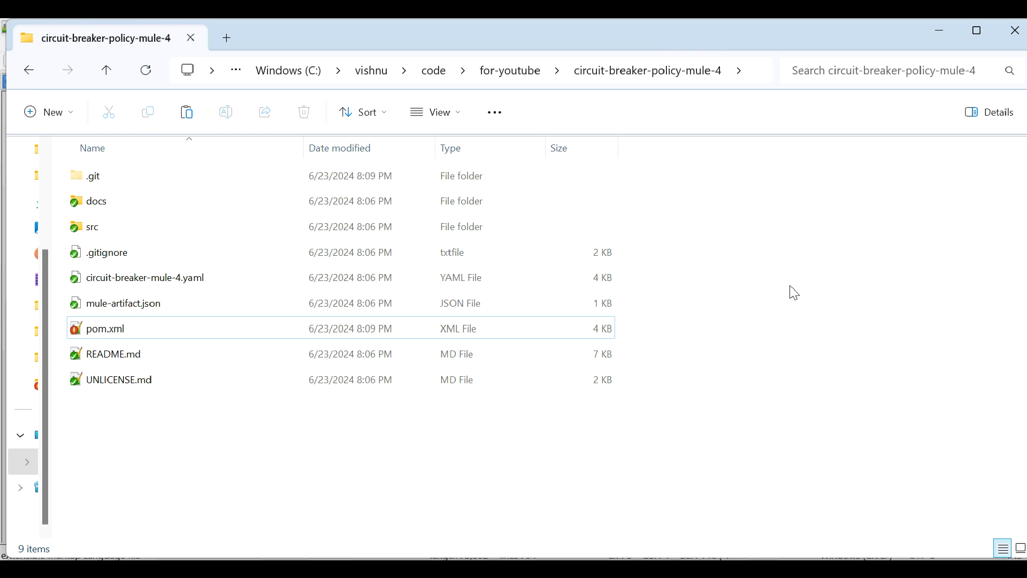
Step: Switch to settings.xml in Notepad++, search for "<server" and examine the server authentication entries
key(alt+Tab)
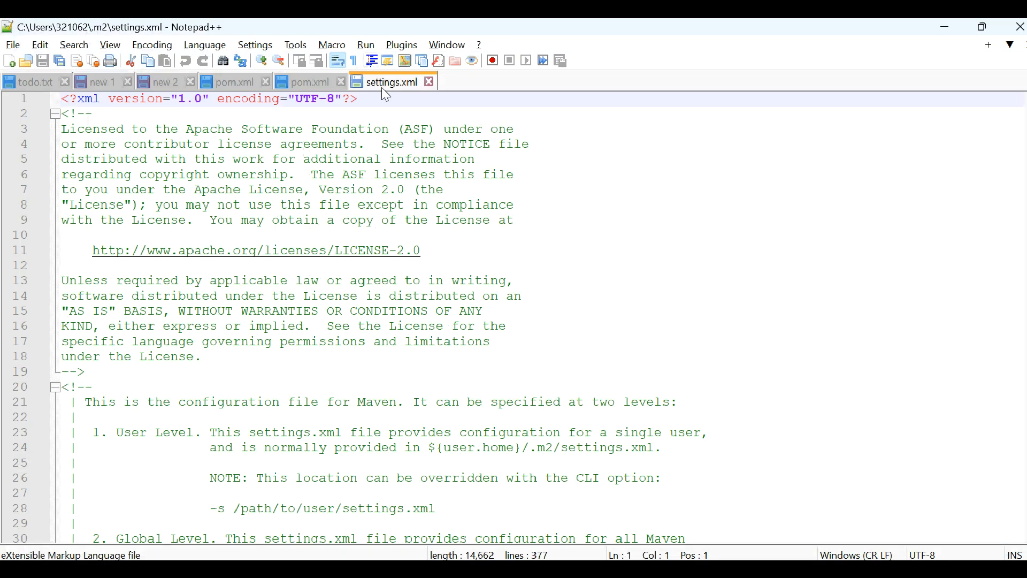
click(274, 310)
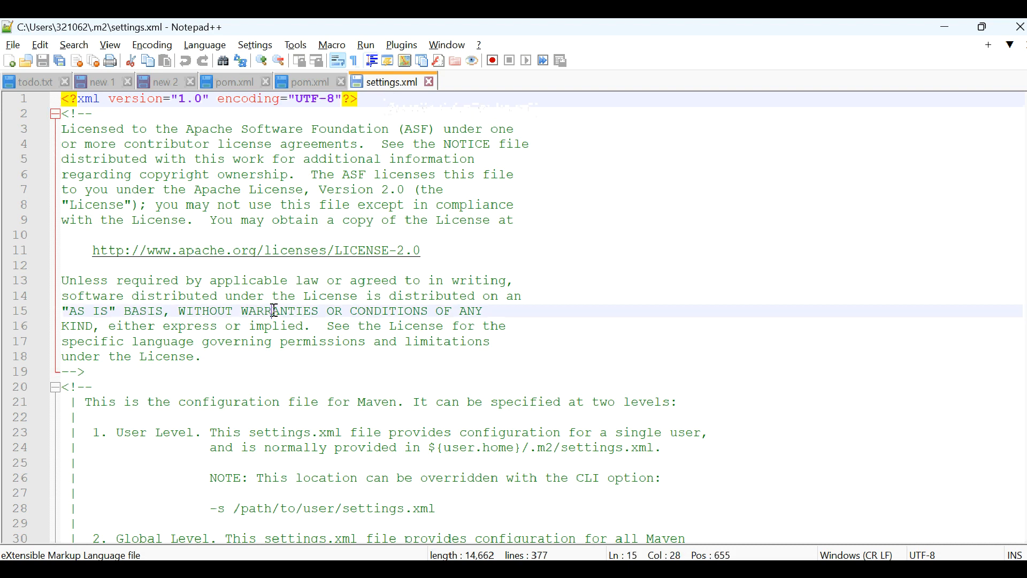
key(Page_Down)
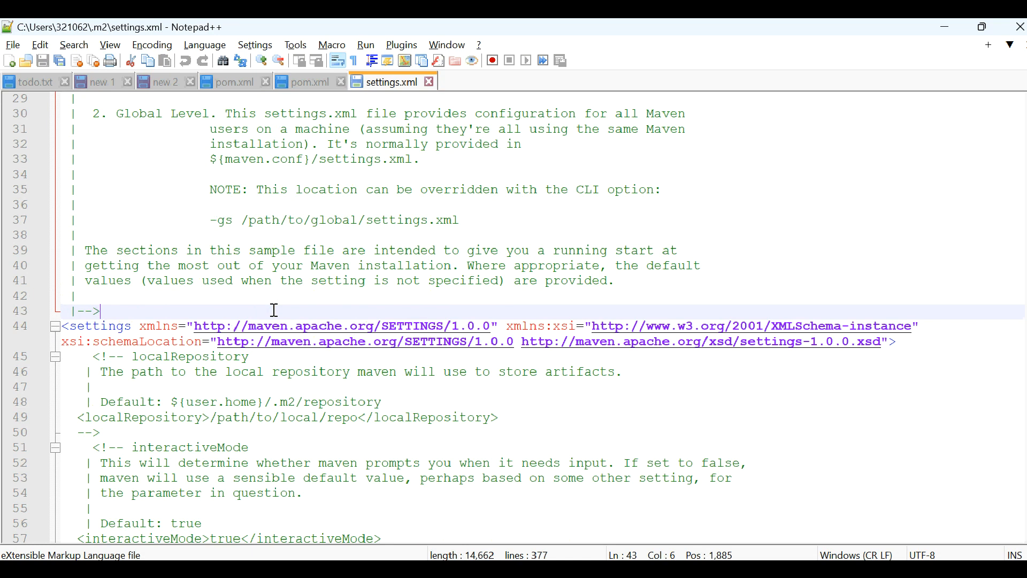
key(ctrl+f)
click(950, 124)
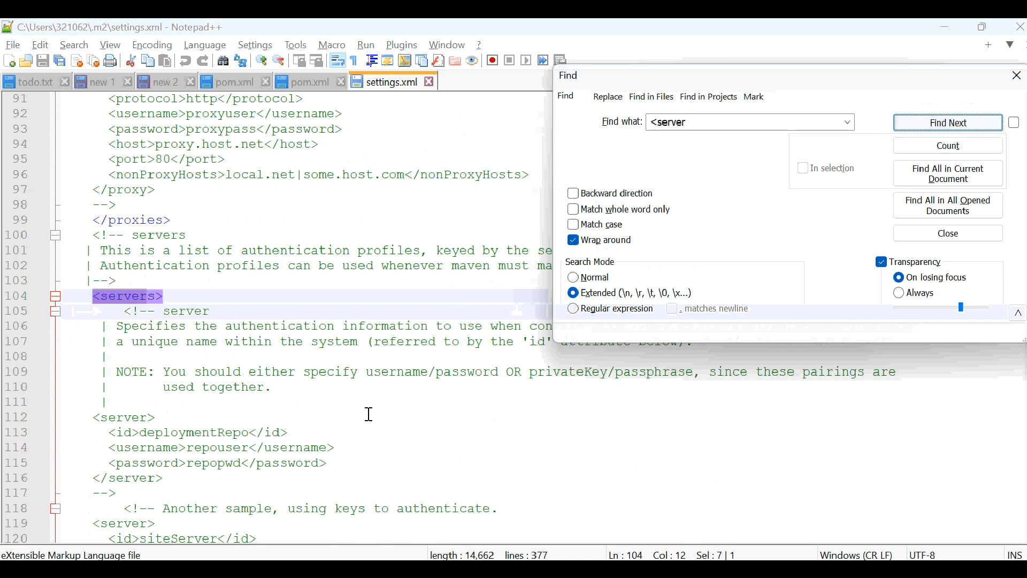
drag(102, 431, 182, 478)
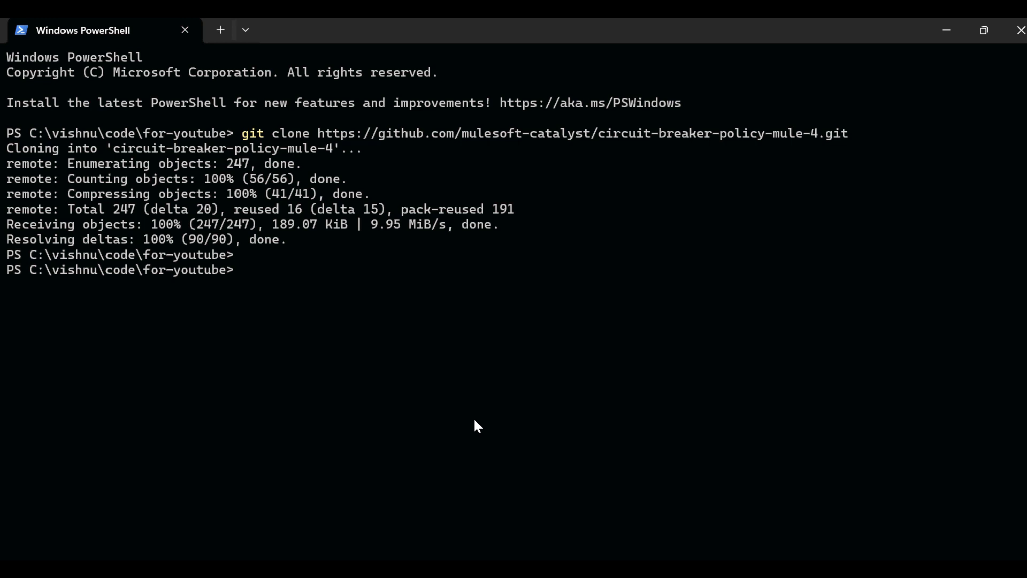
Step: Check the installed Maven and Java versions in PowerShell with mvn -version
text(mvn -version)
key(Return)
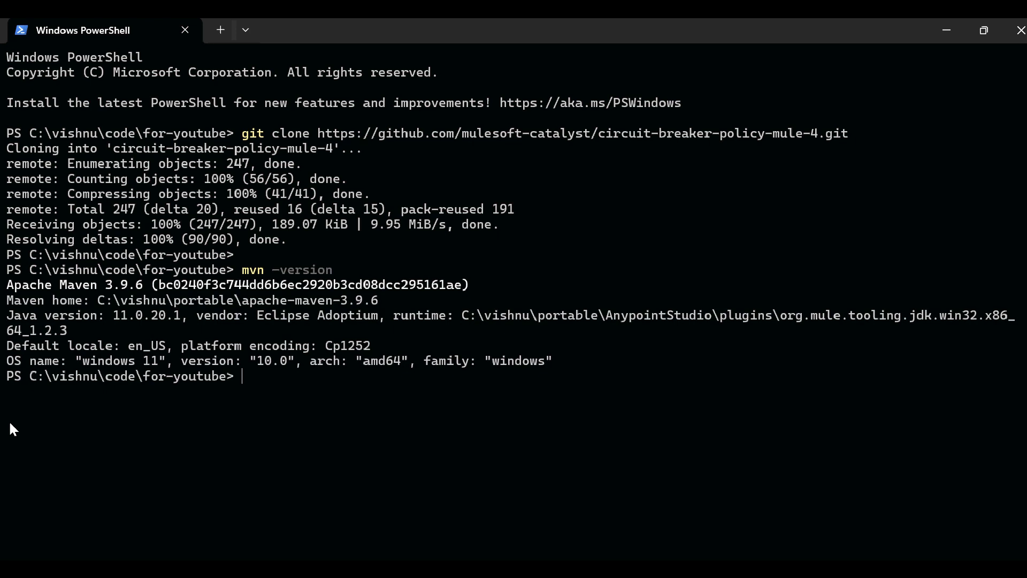
drag(68, 288, 151, 286)
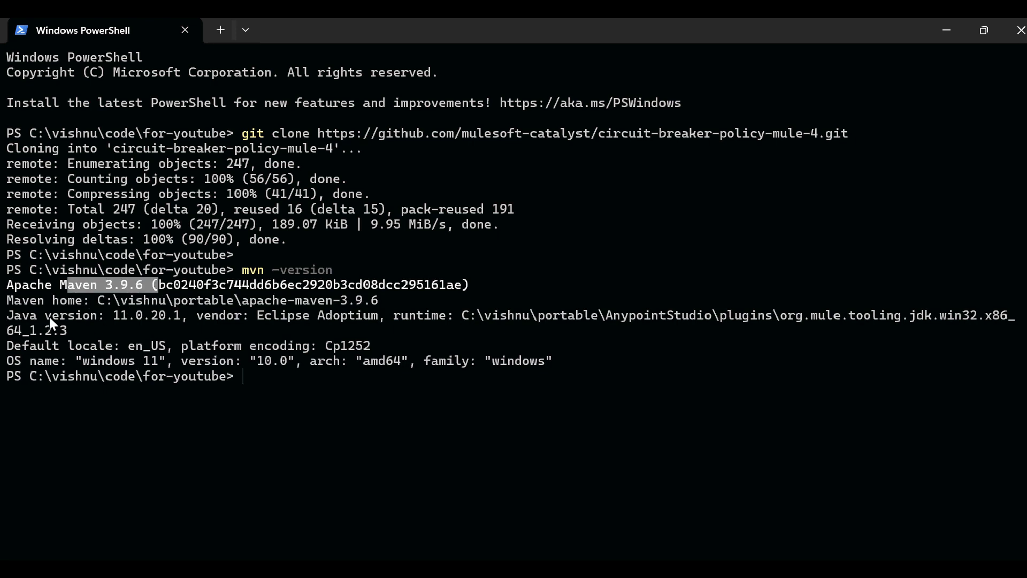
drag(22, 316, 197, 315)
key(ctrl+c)
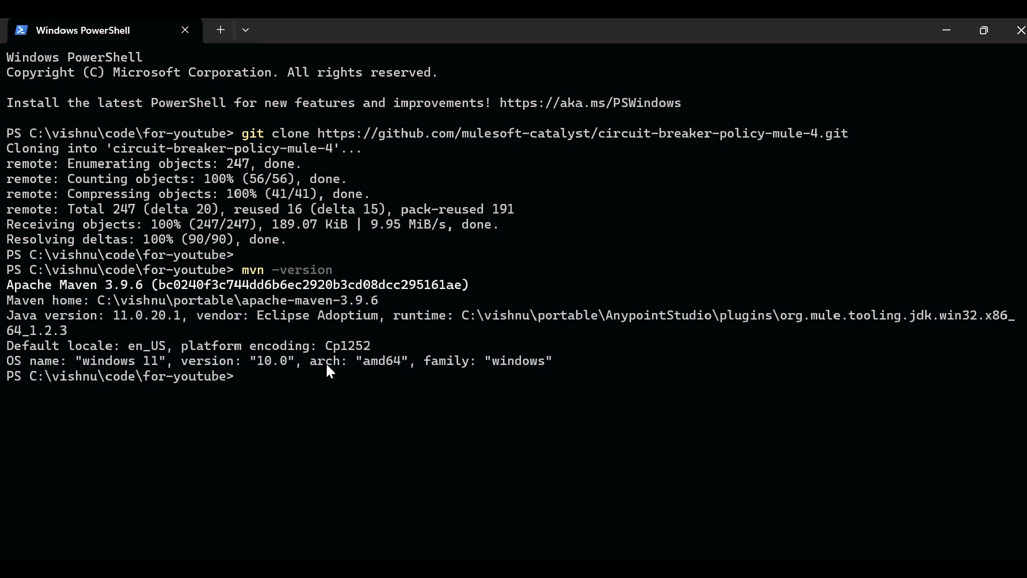
Step: Try to run mvn deploy from the for-youtube folder
key(Return)
text(mvn deploy)
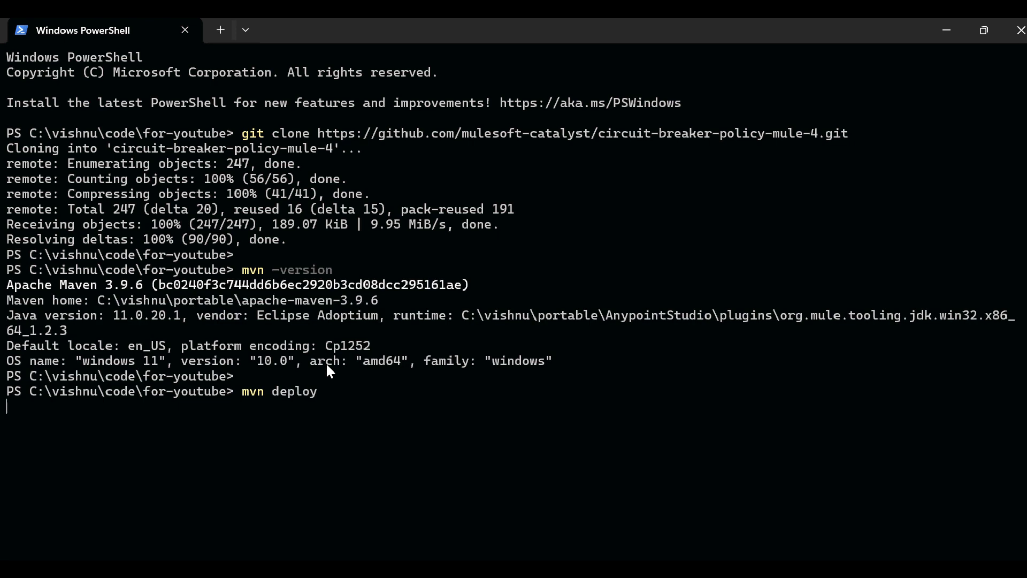
key(Return)
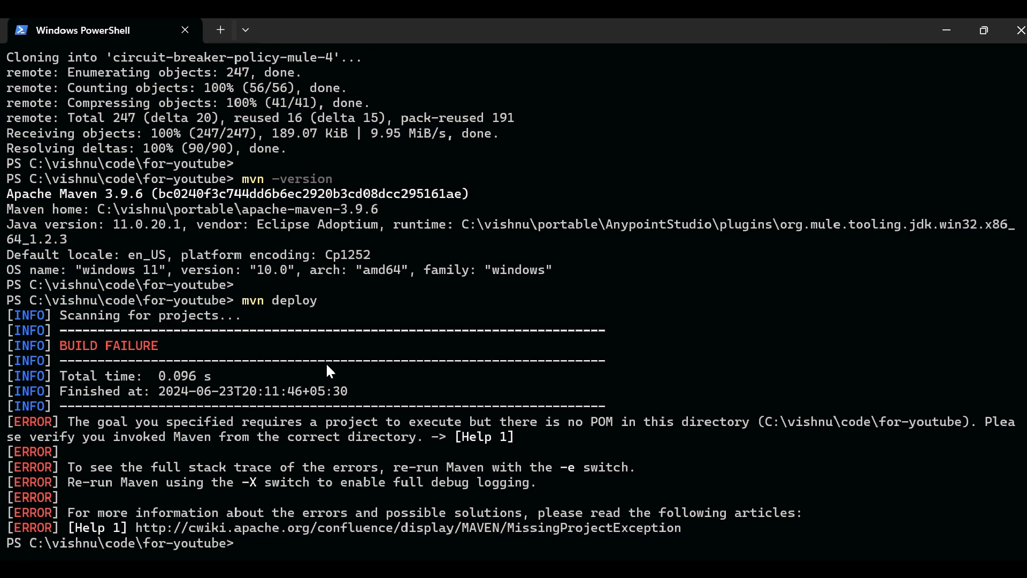
Step: Change the terminal's working directory to circuit-breaker-policy-mule-4
key(Return)
key(Return)
text(cd )
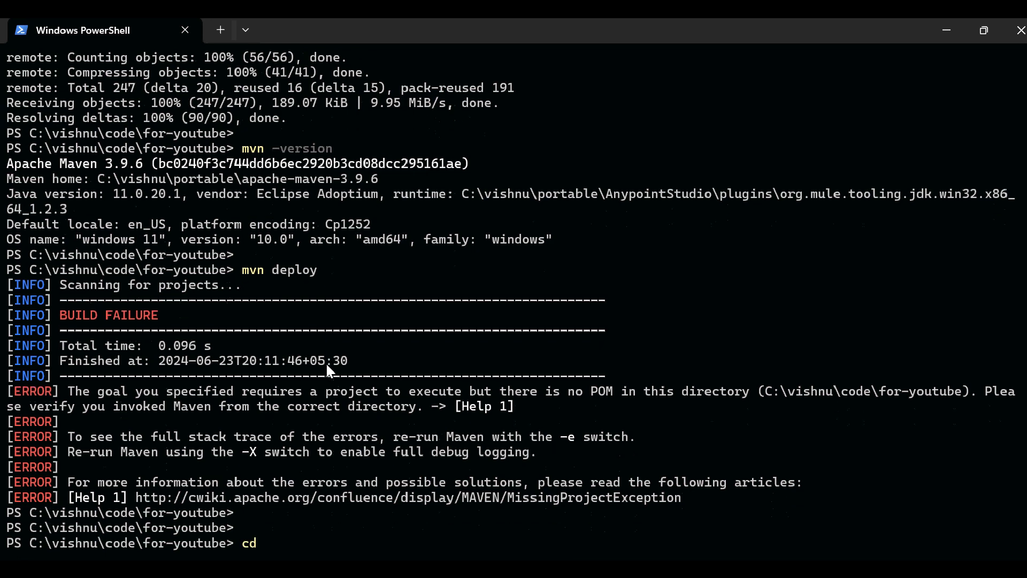
text(c)
key(Tab)
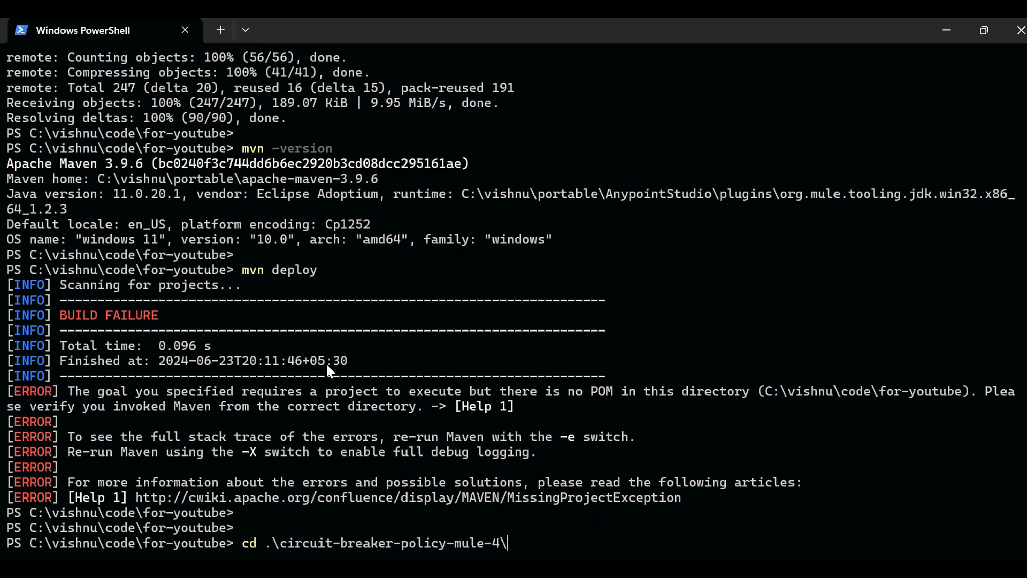
key(Return)
key(Return)
key(Return)
Step: Run mvn deploy from the circuit-breaker-policy-mule-4 folder to publish the policy
text(mvn)
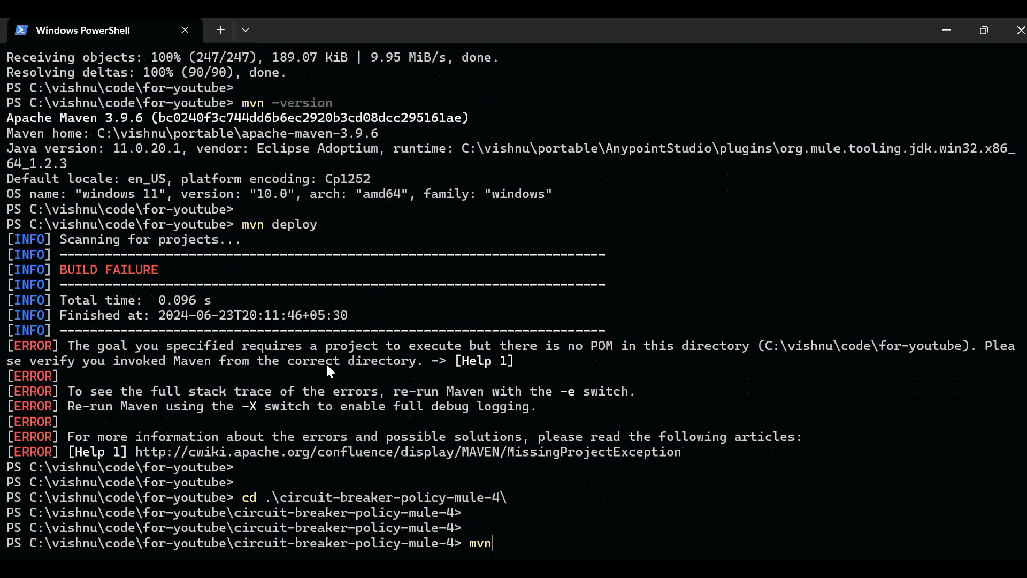
text( deploy)
key(Return)
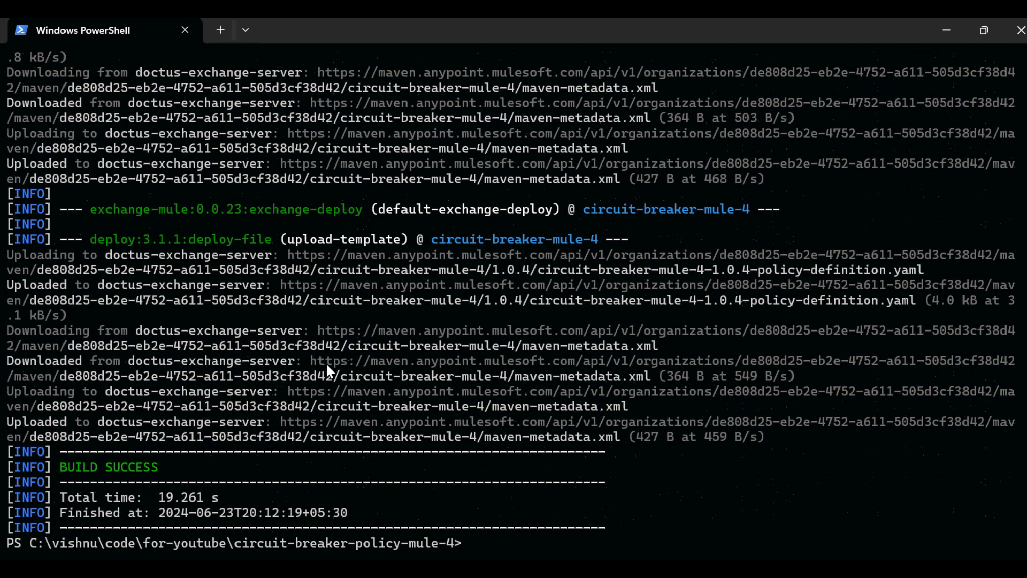
key(Return)
key(Return)
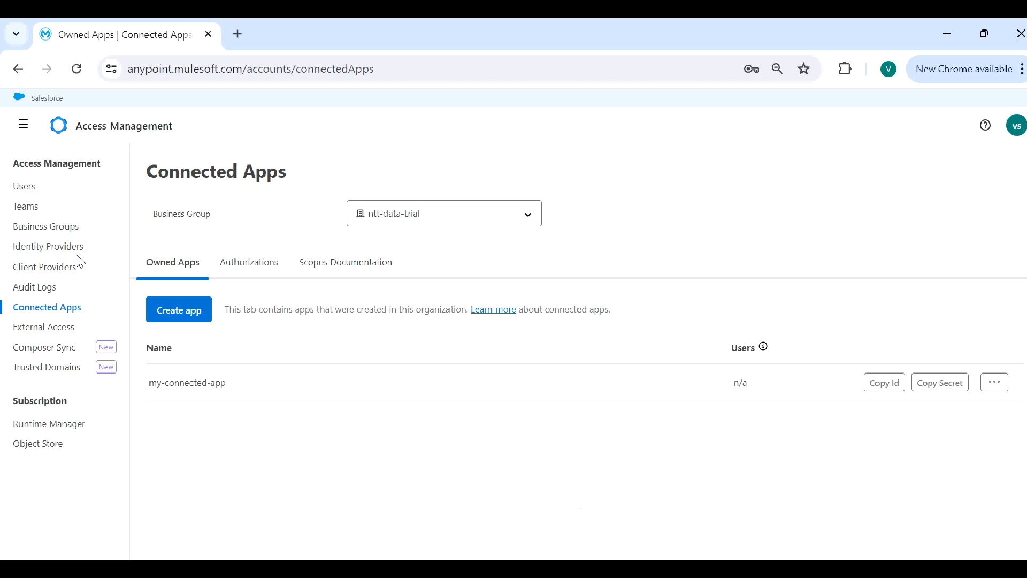
Step: In the browser, go to Anypoint Exchange and sign in with the prefilled account credentials
click(23, 125)
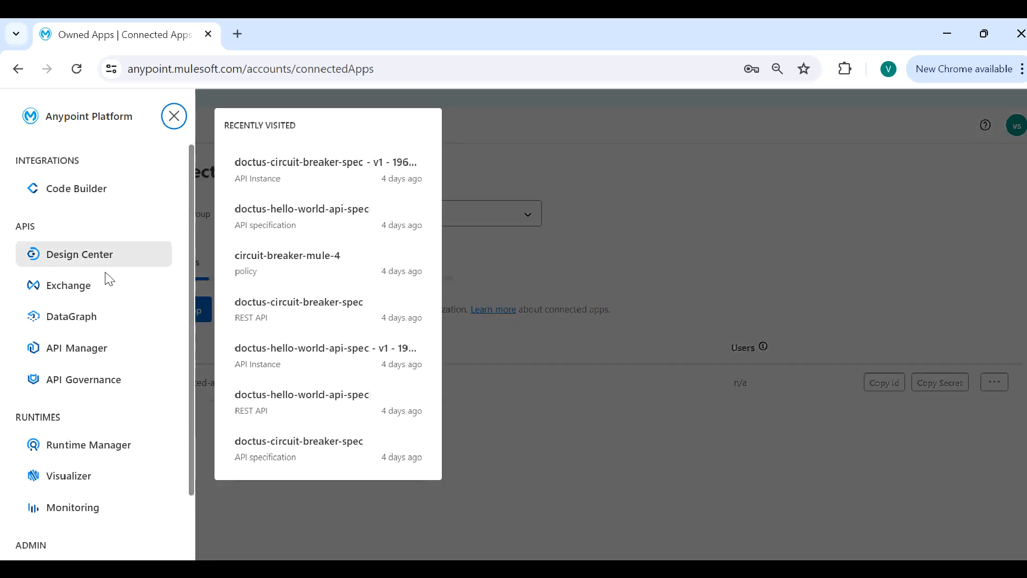
click(81, 295)
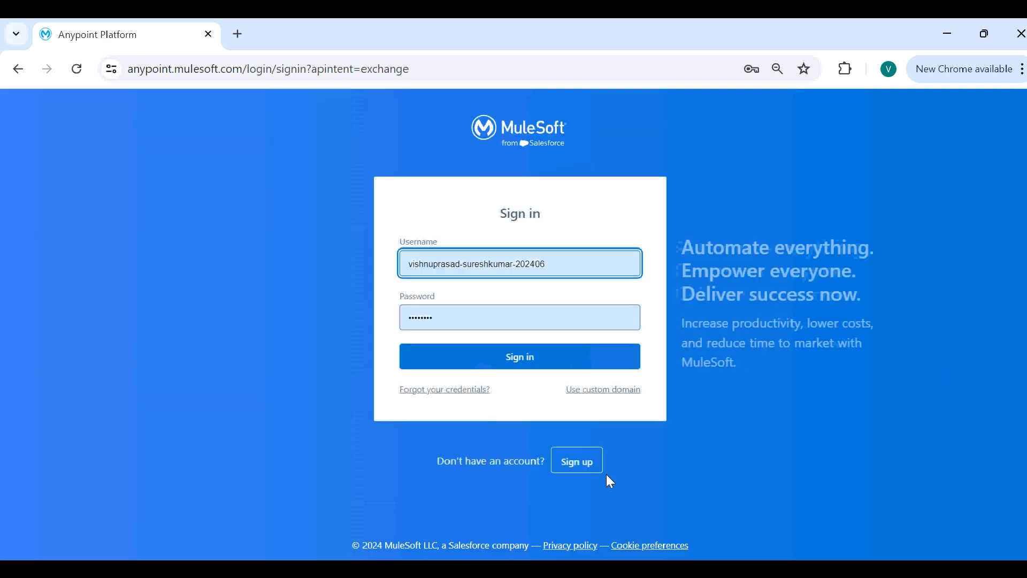
click(519, 367)
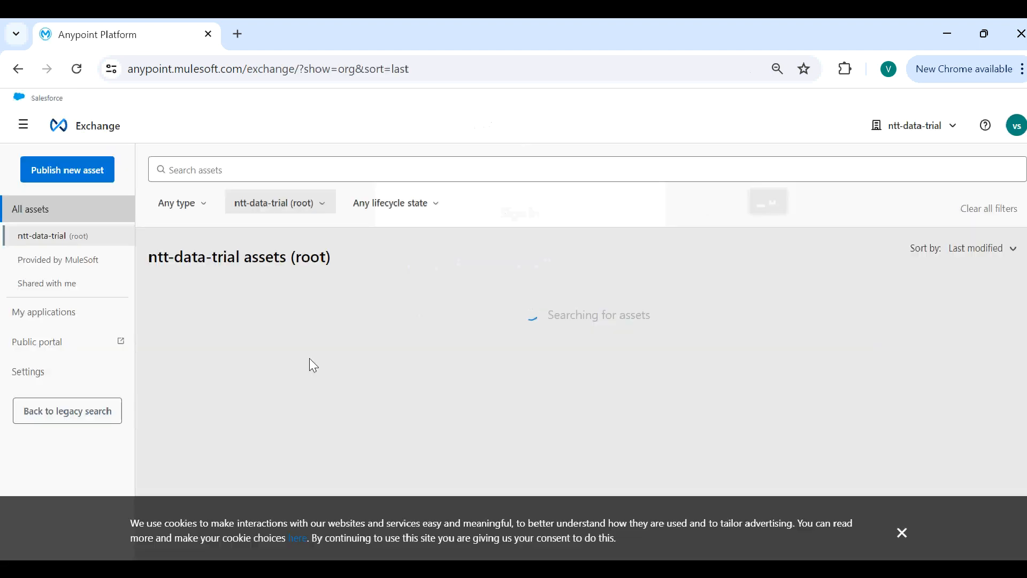
Step: Open the circuit-breaker-mule-4 asset in Exchange and review its patch versions for 1.0, checking the 1.0.4 entry
click(248, 359)
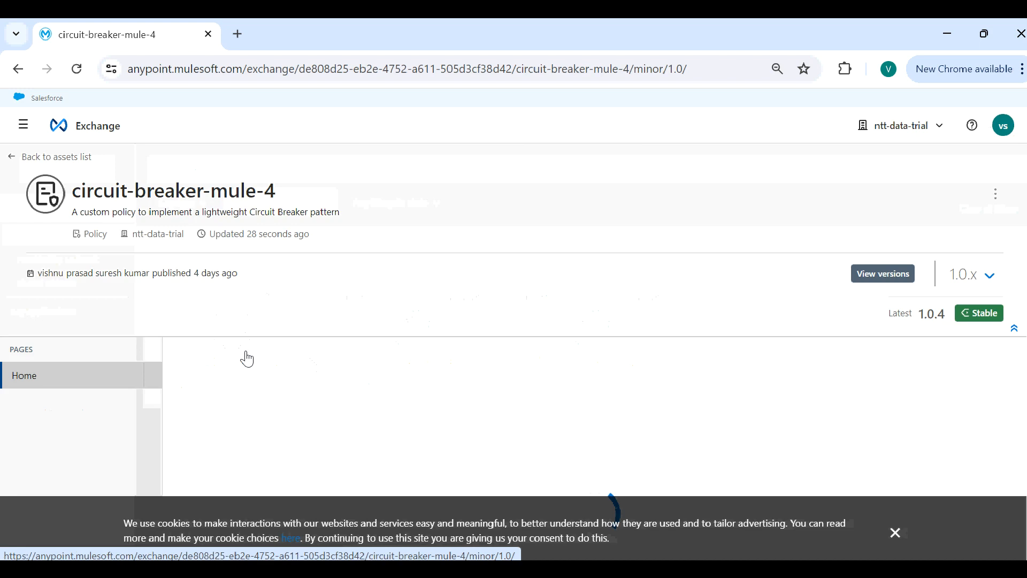
double_click(237, 232)
click(426, 270)
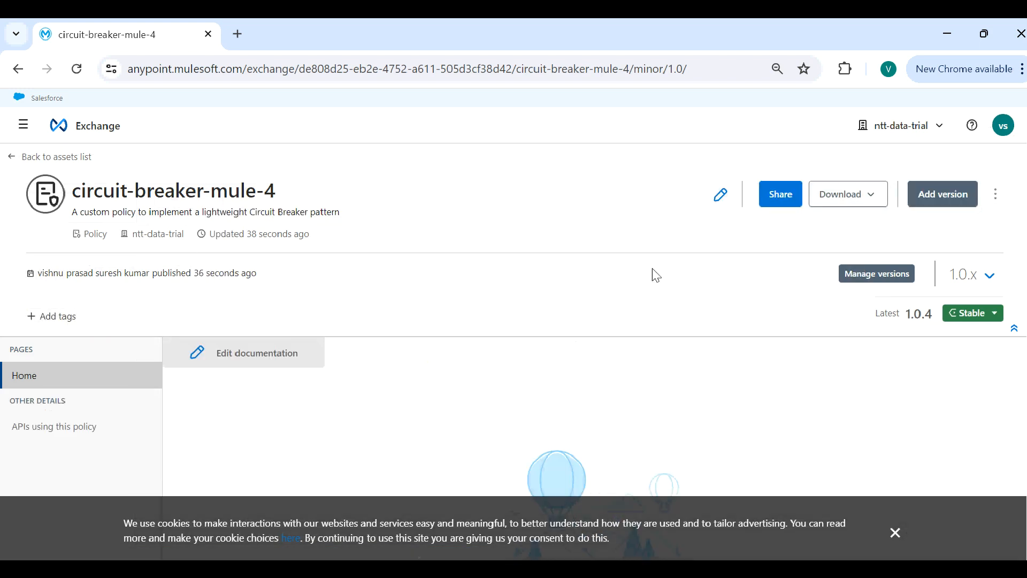
click(874, 275)
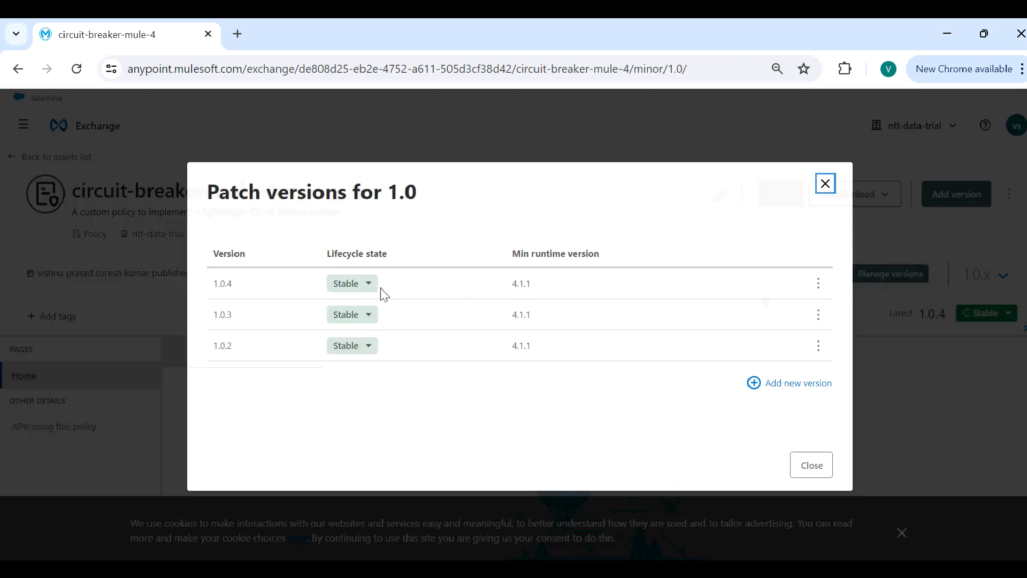
drag(266, 290, 147, 293)
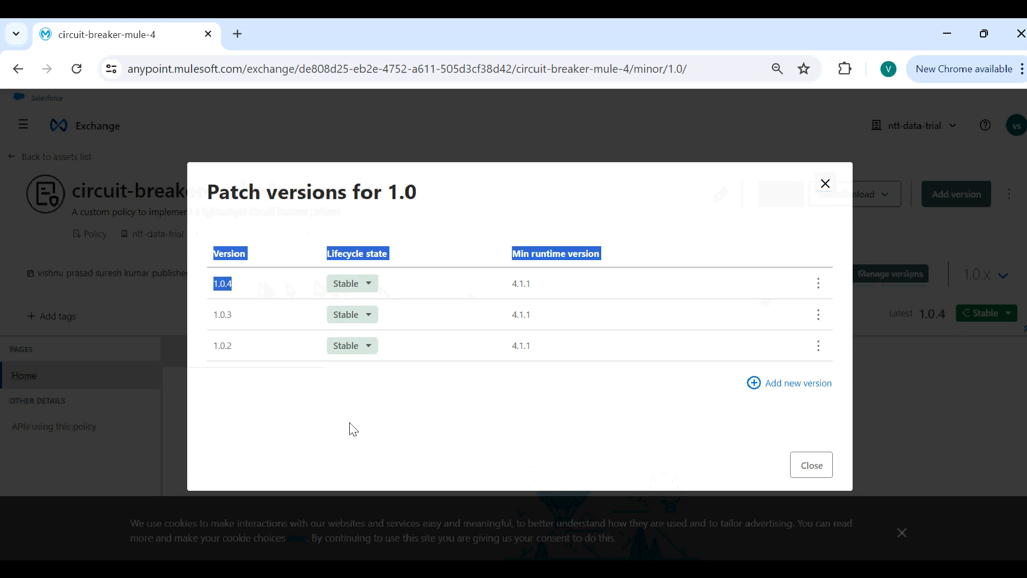
click(826, 184)
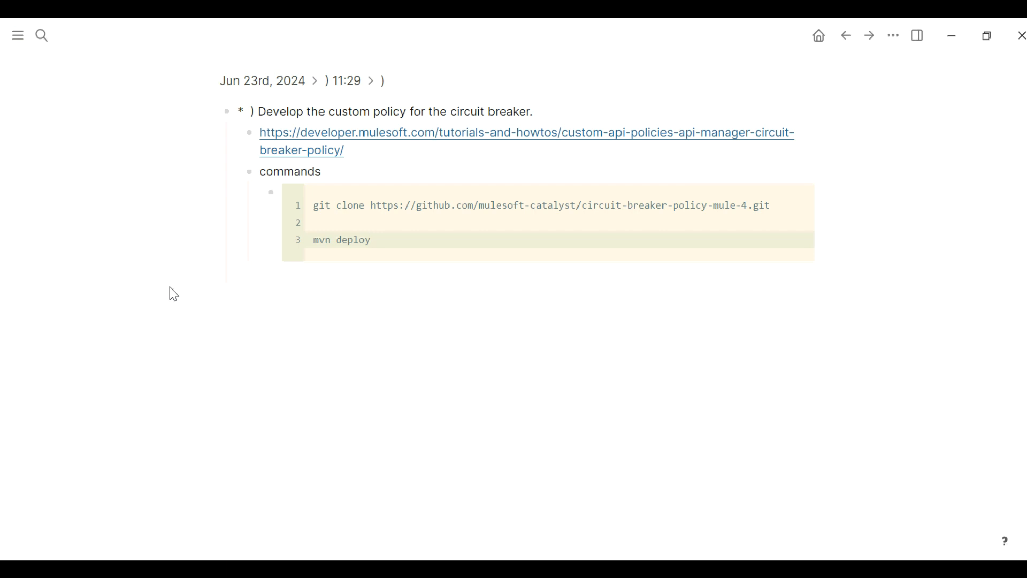
Step: In the notes app, return to the circuit breaker outline and review the publishing item and the preparation of Mule applications
click(248, 145)
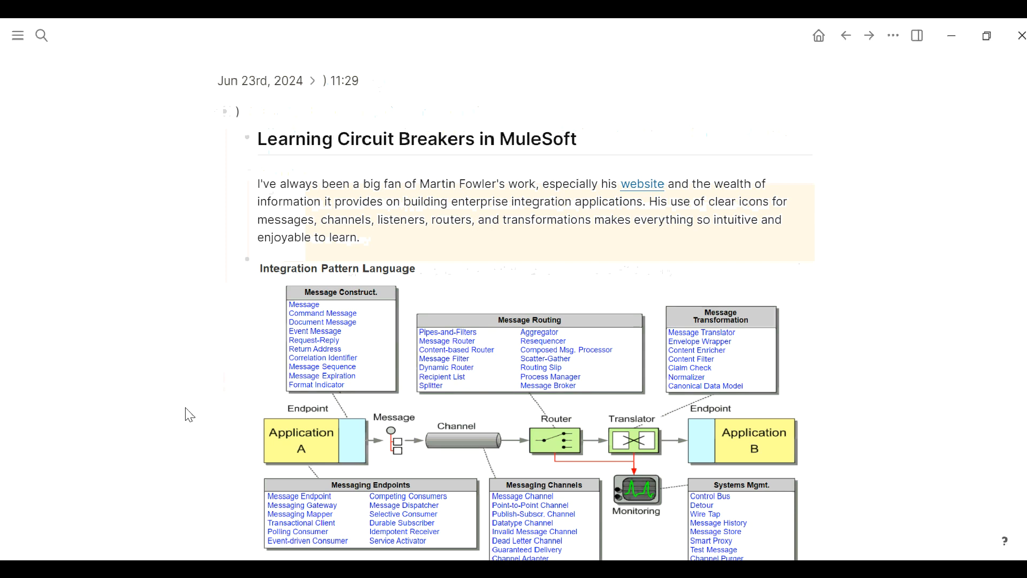
scroll(187, 416, down, 15)
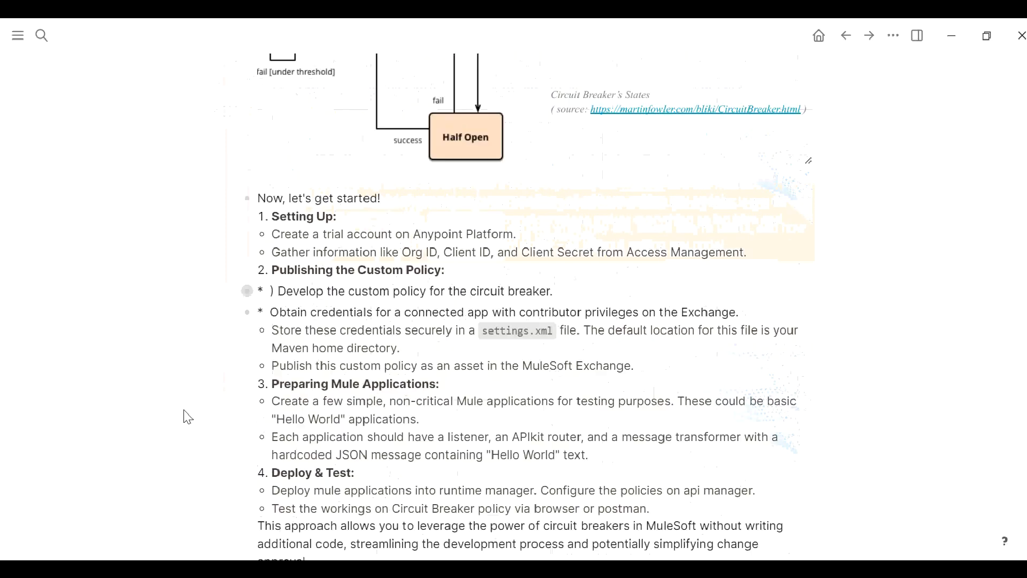
scroll(187, 417, down, 1)
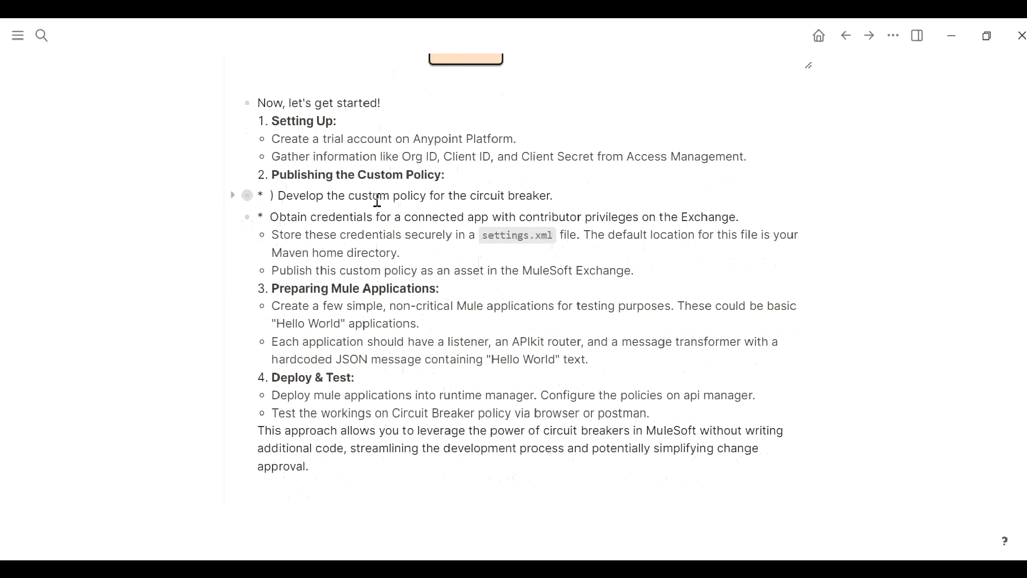
click(407, 270)
triple_click(406, 270)
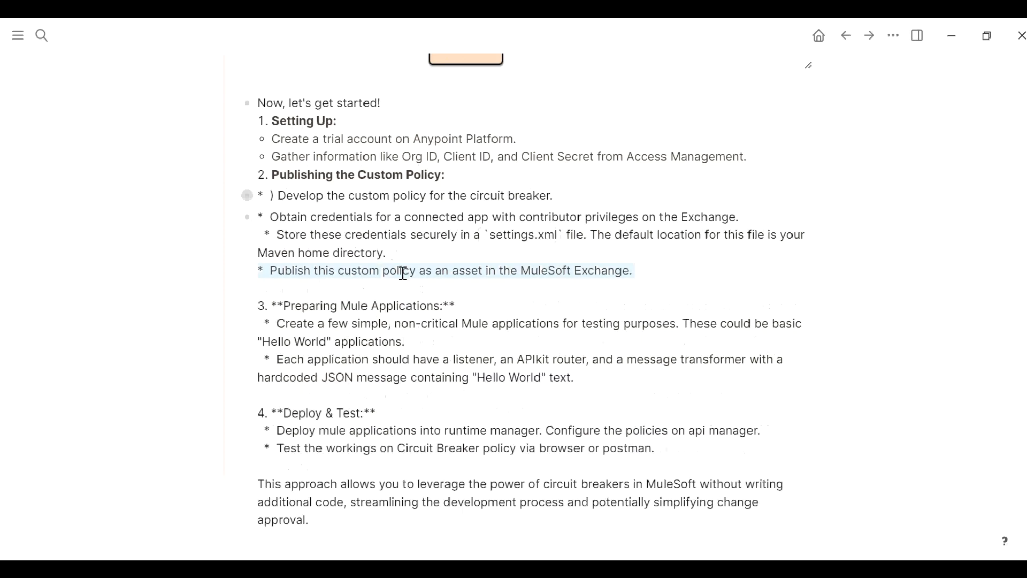
triple_click(367, 329)
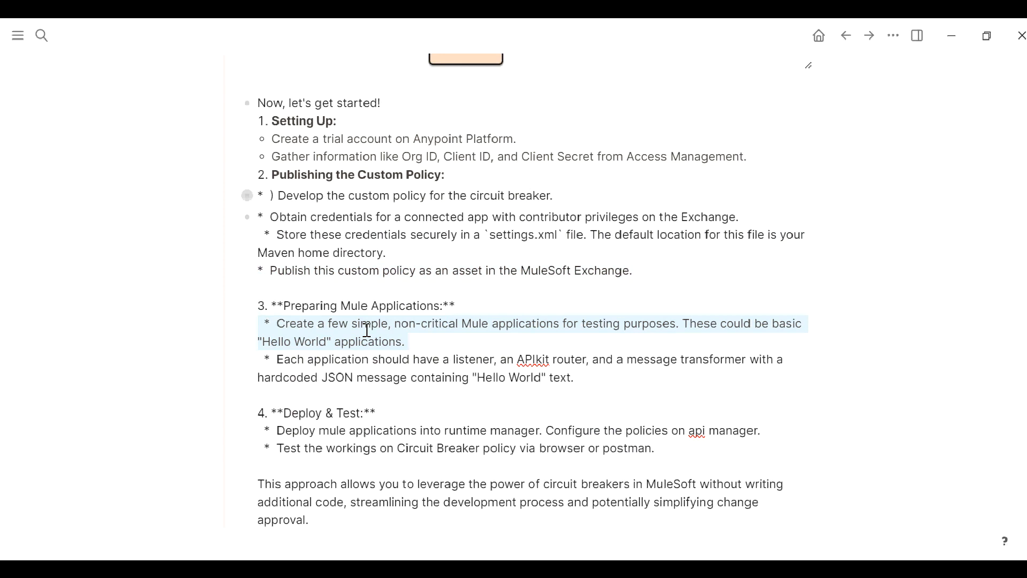
Step: Switch to the browser and open the doctus-hello-world-api-spec project in Anypoint Design Center
key(alt+Tab)
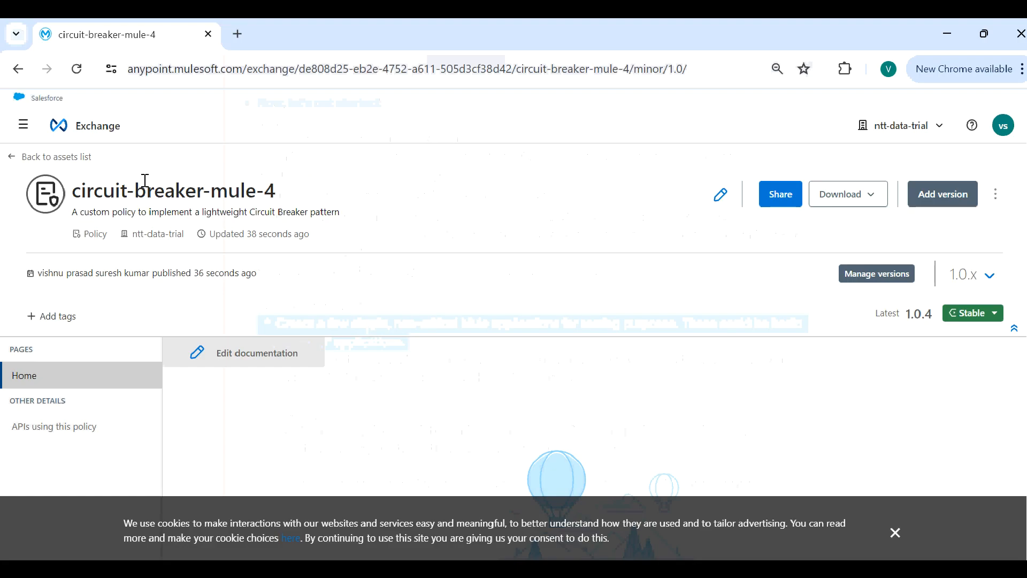
click(23, 124)
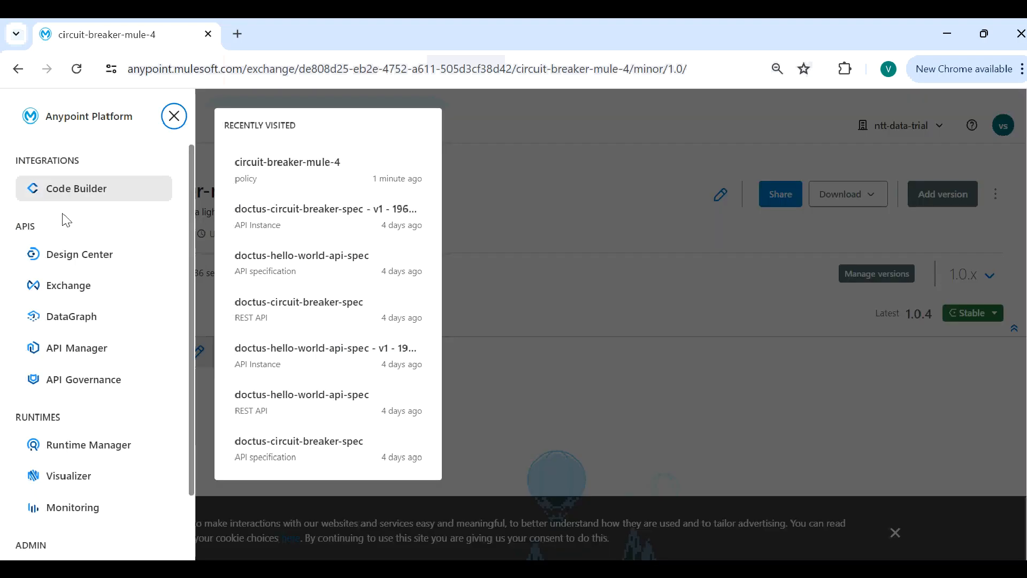
click(85, 267)
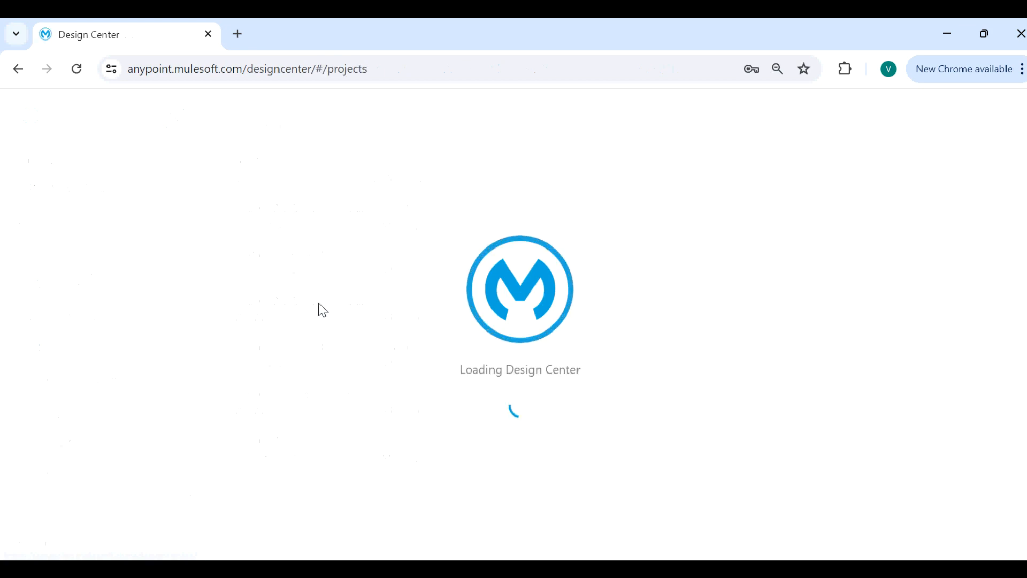
click(216, 268)
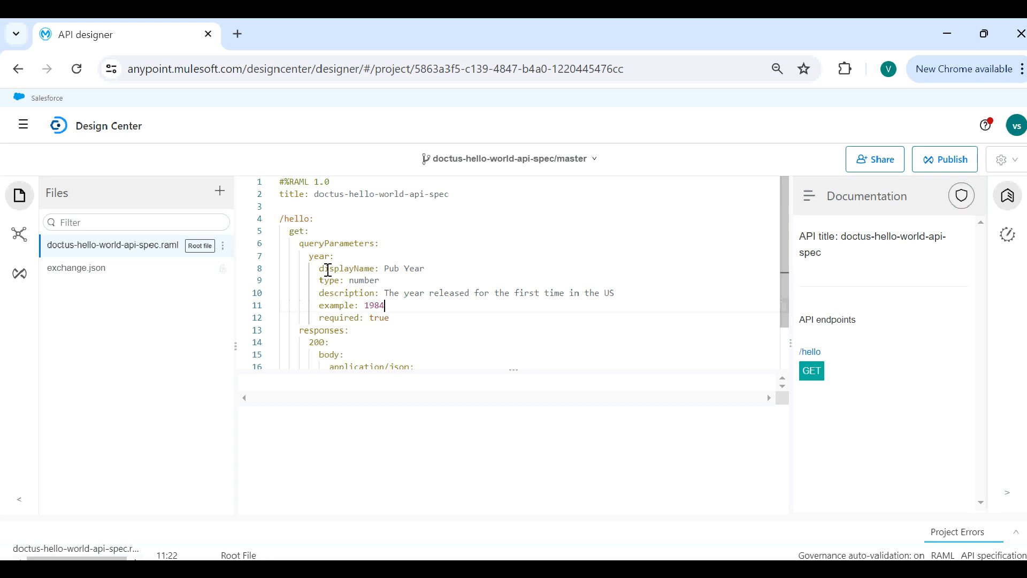
Step: Examine the query parameters and the example response message of the /hello resource in the RAML specification
drag(299, 244, 451, 273)
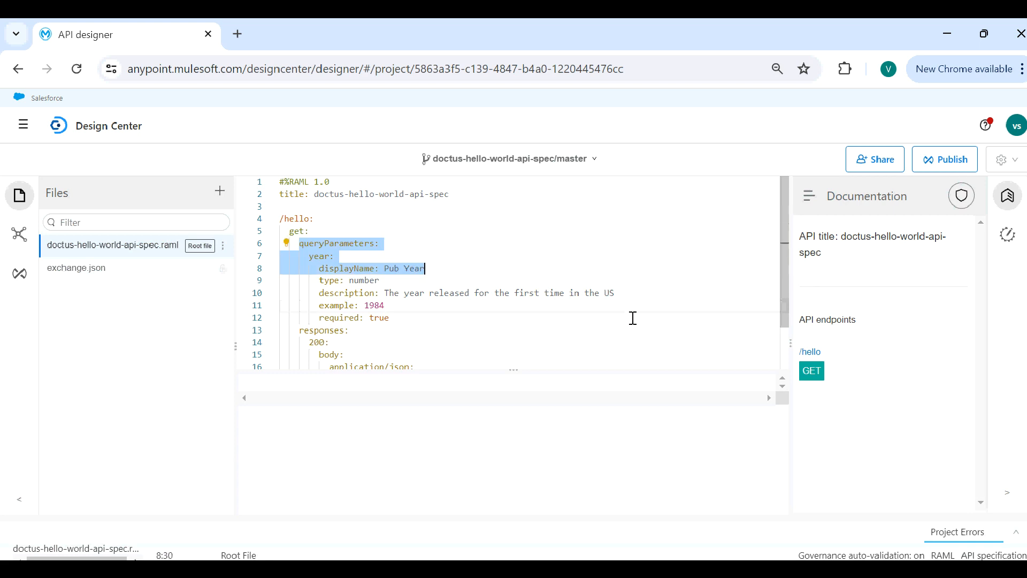
click(582, 344)
key(ctrl+End)
drag(402, 350, 527, 351)
Step: Try the /hello GET method against the mocking service with Pub Year 1984 and send the request
click(808, 375)
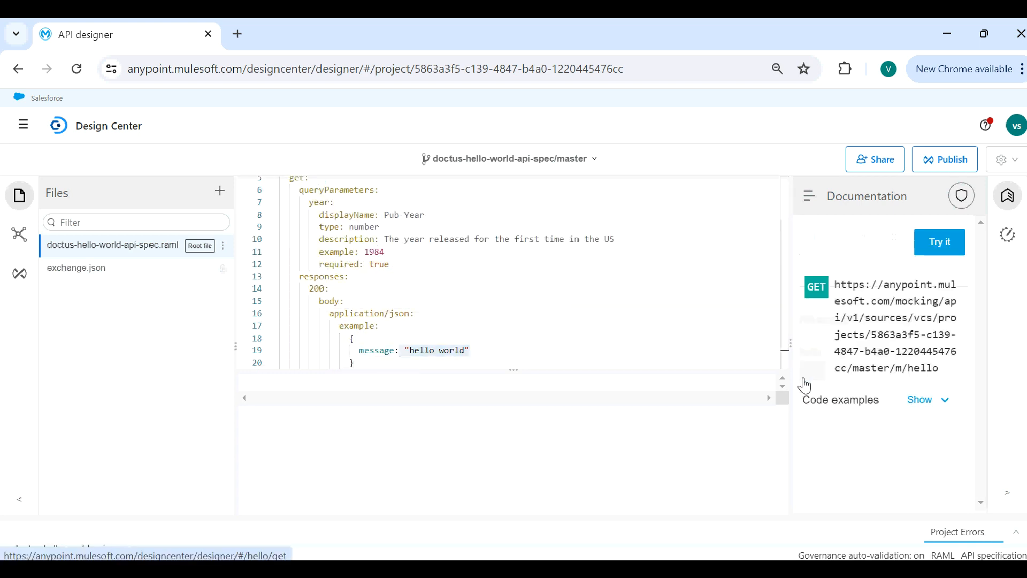
click(919, 248)
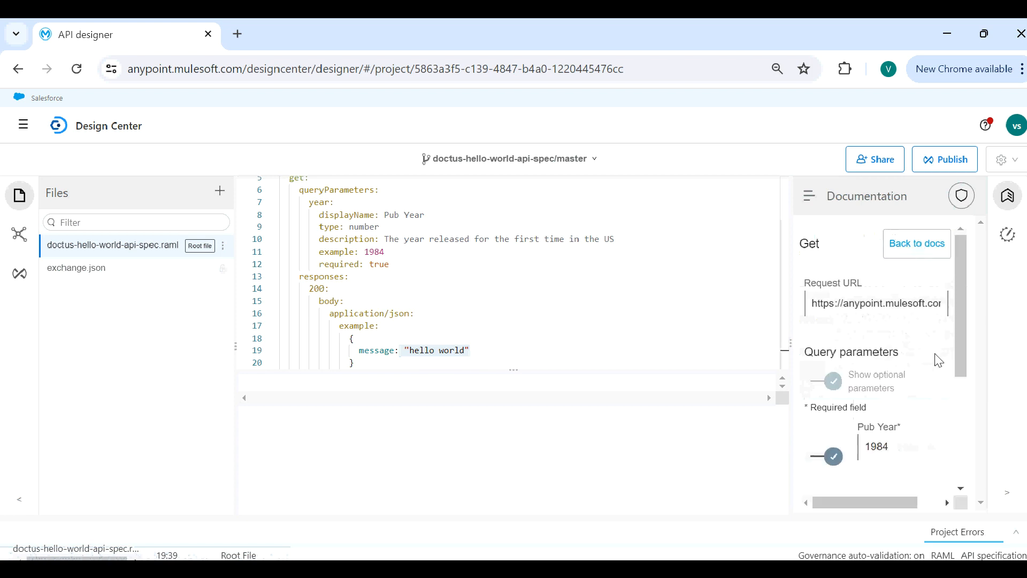
click(927, 447)
drag(861, 458, 805, 456)
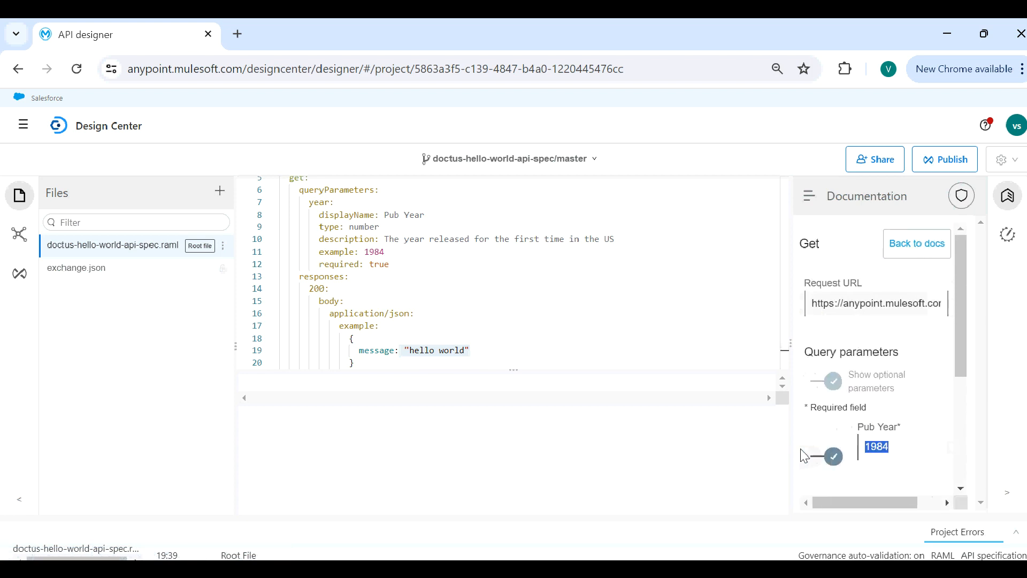
scroll(954, 473, down, 4)
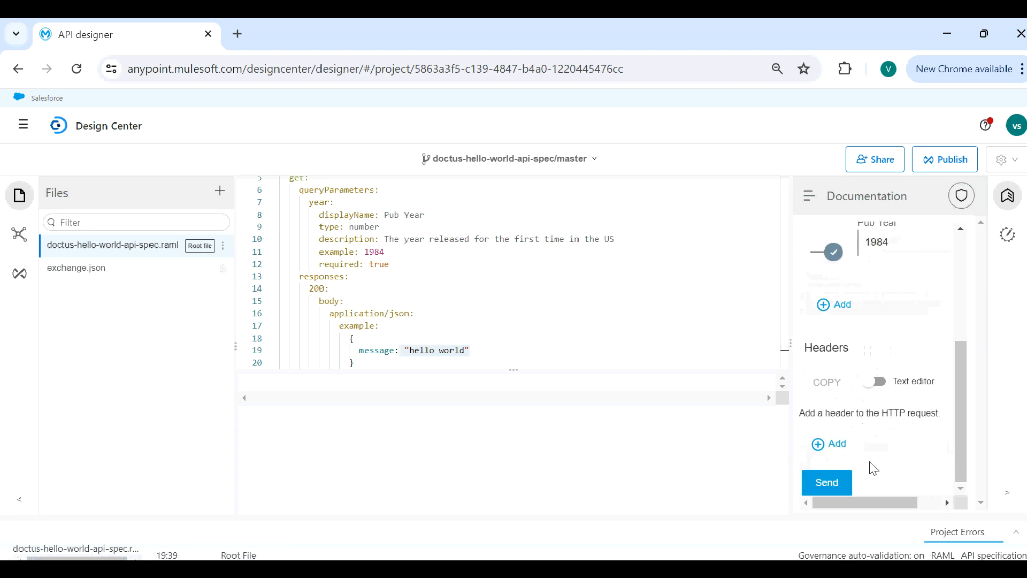
click(821, 483)
scroll(961, 484, down, 5)
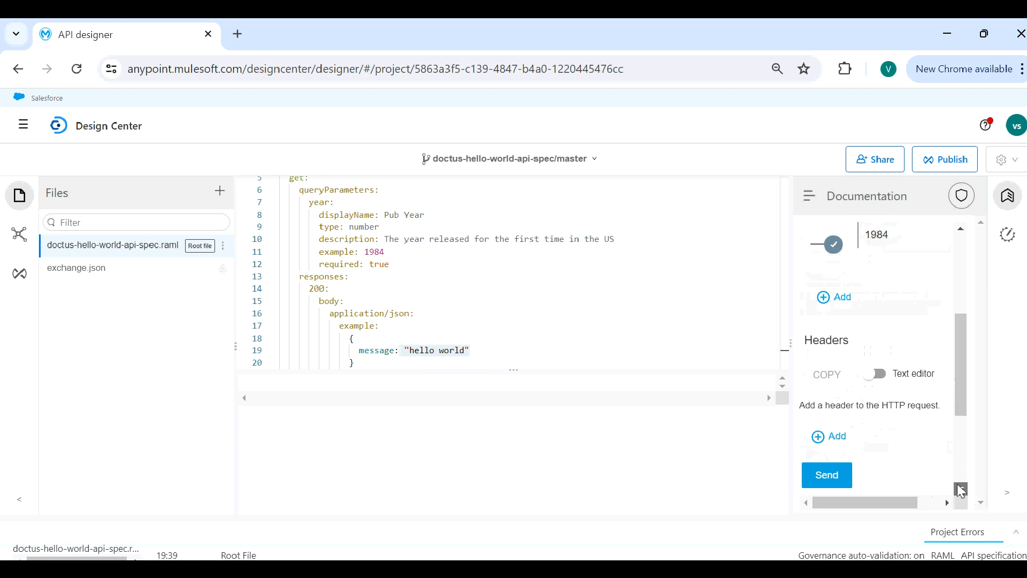
Step: Disable the Pub Year query parameter, send the GET request again, and inspect the response body
drag(961, 481, 962, 392)
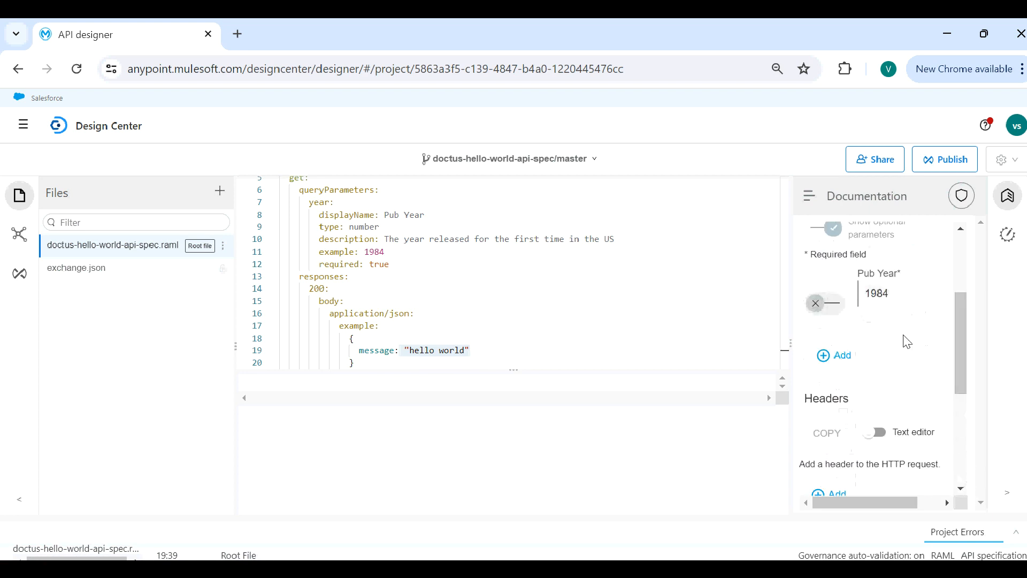
drag(960, 391, 961, 475)
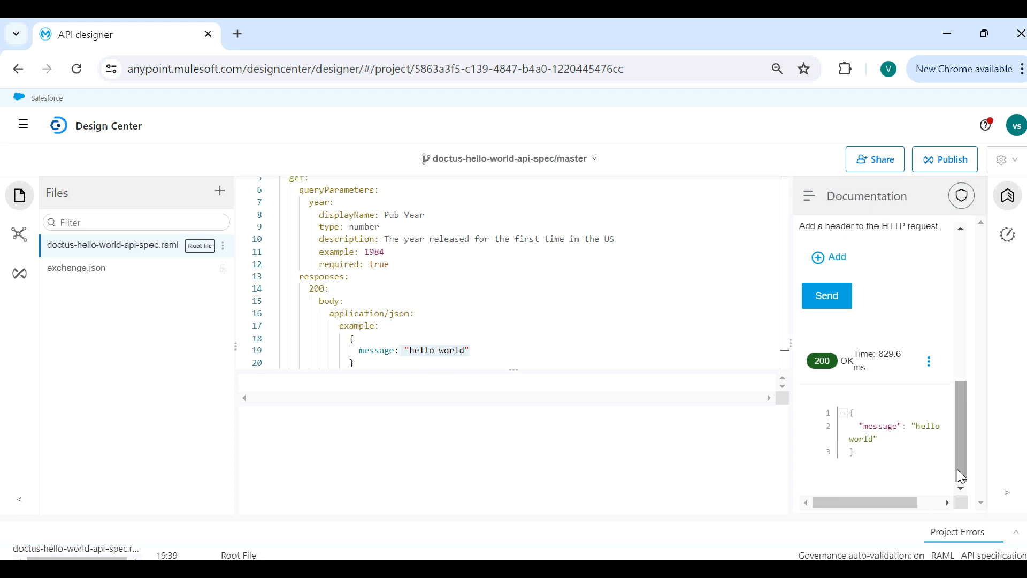
click(829, 298)
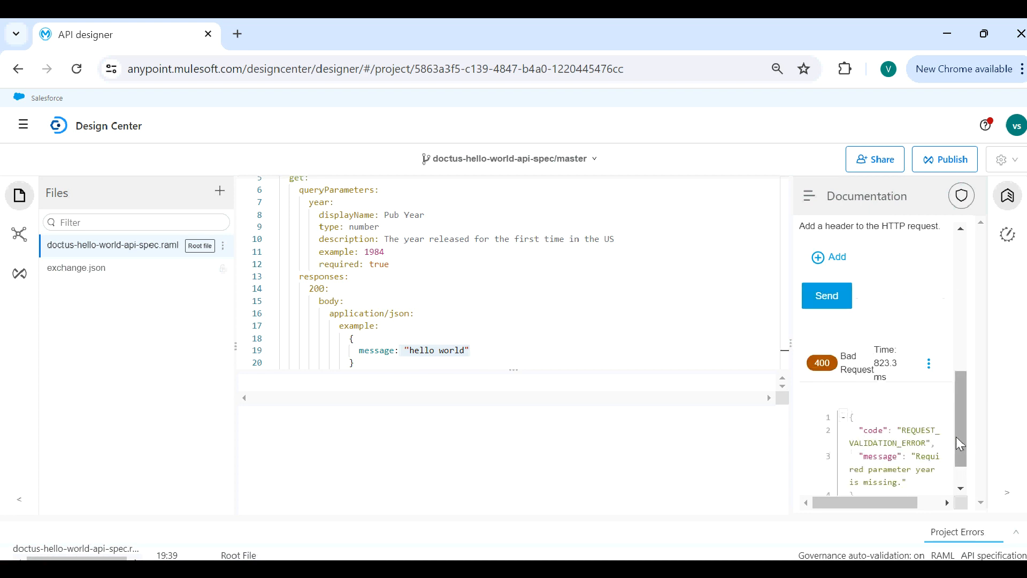
drag(961, 444, 957, 489)
drag(905, 443, 822, 380)
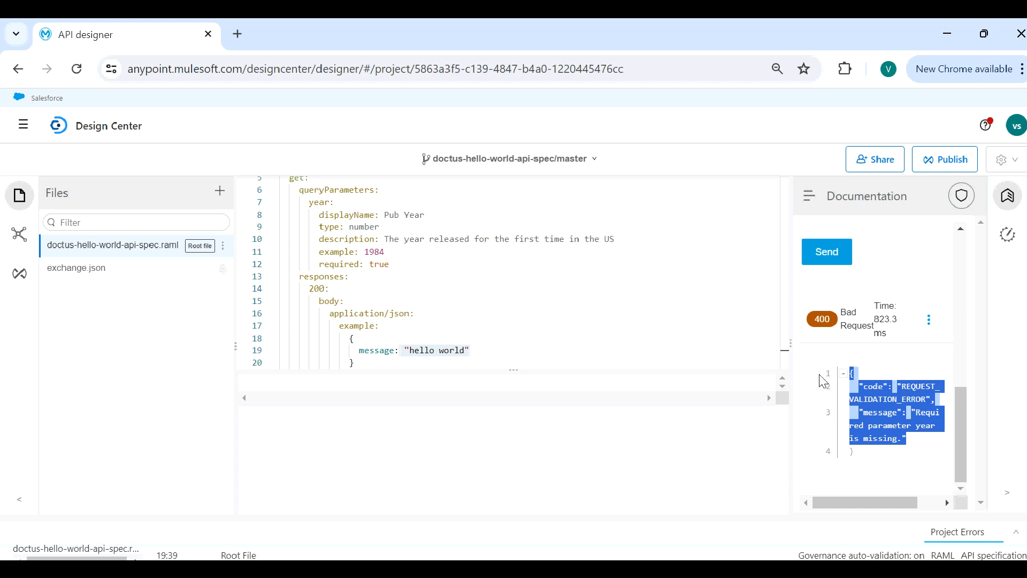
click(946, 428)
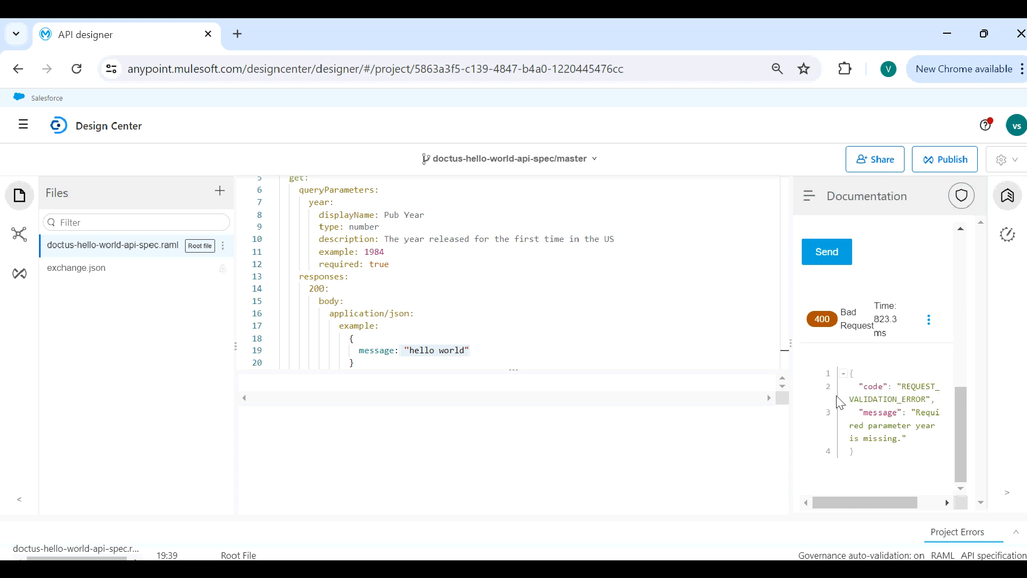
Step: Return to the Design Center project list, and open the doctus-hello-world-api application in Runtime Manager
click(24, 129)
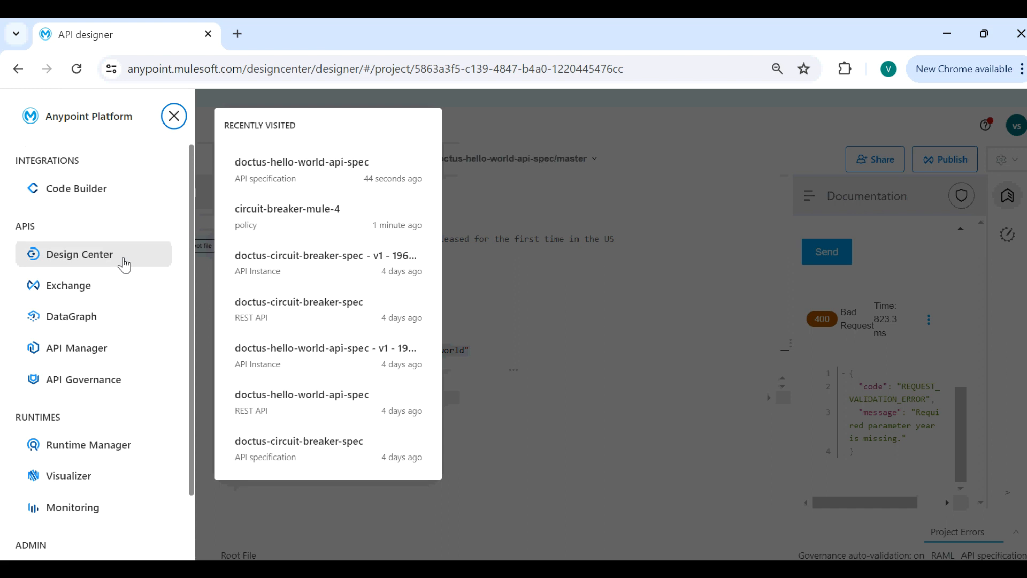
click(97, 263)
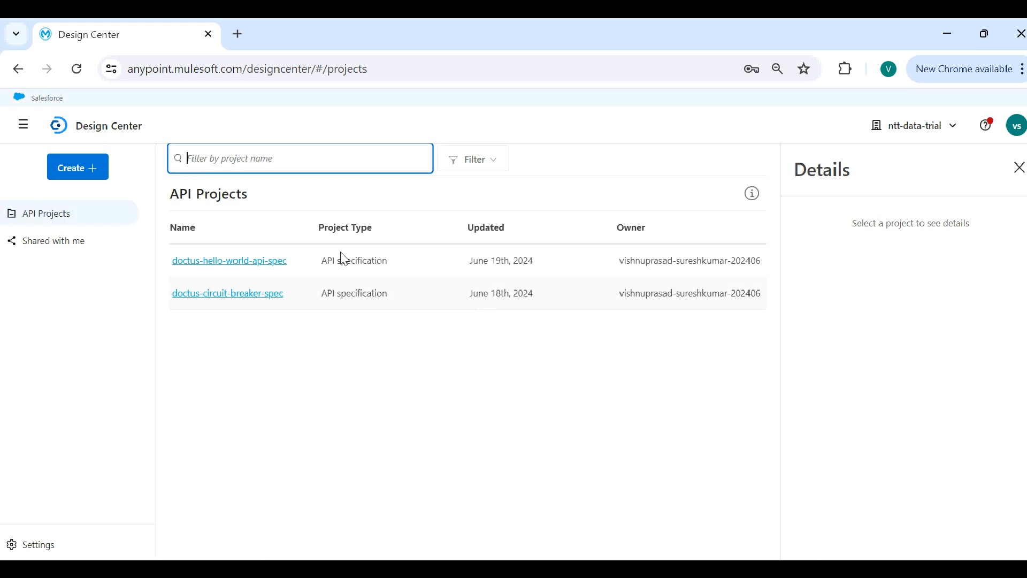
click(23, 127)
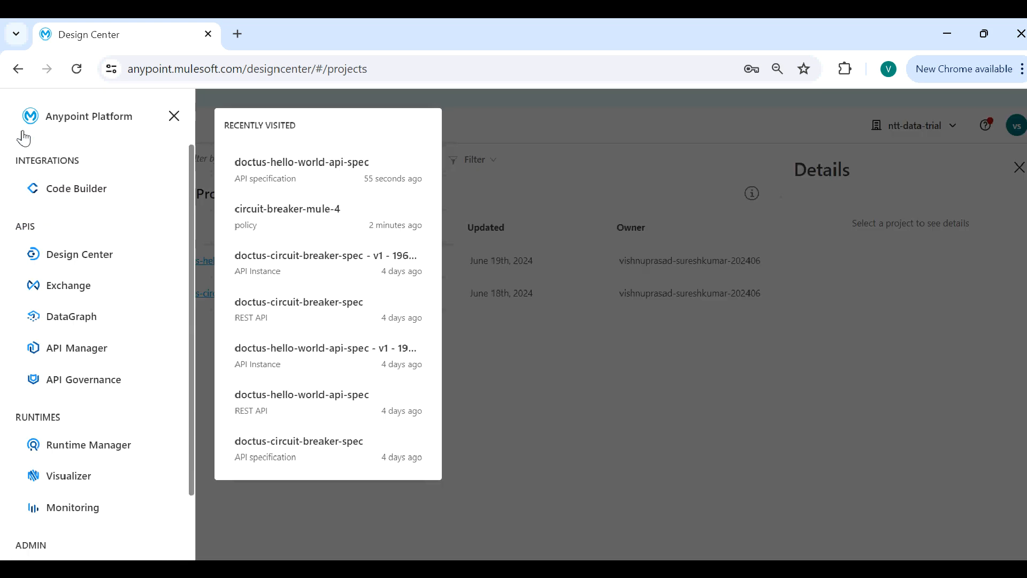
click(88, 456)
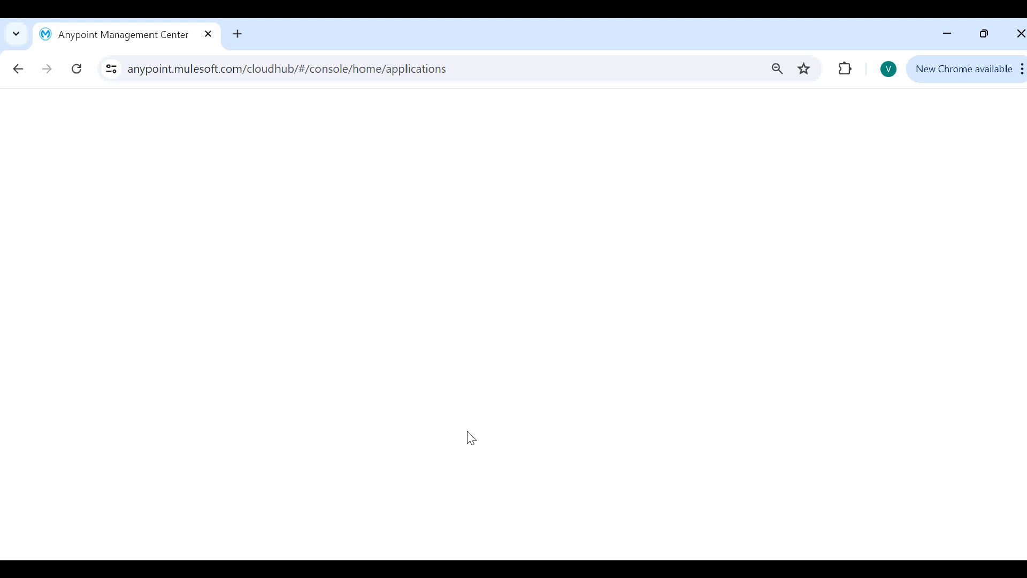
click(240, 230)
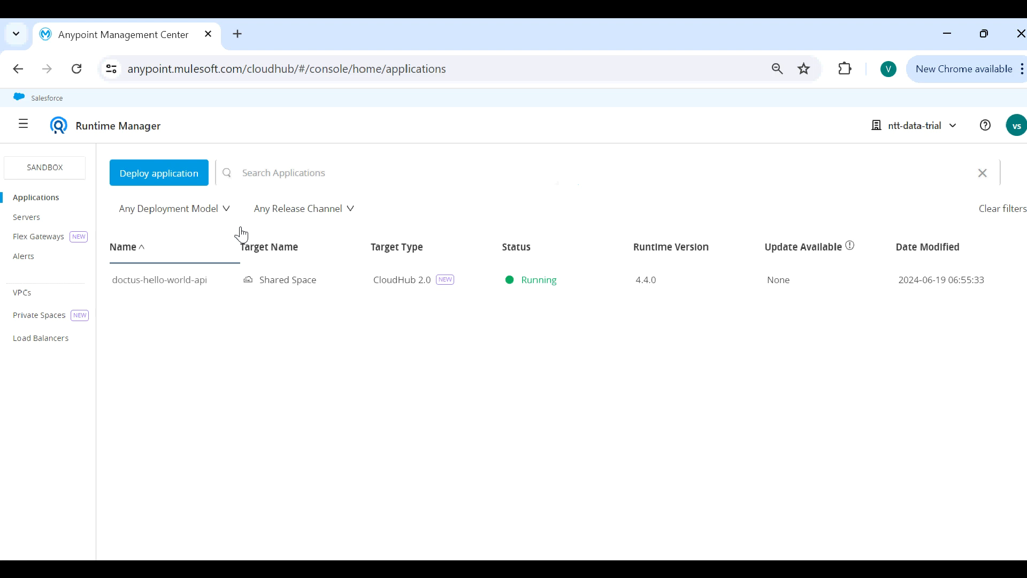
click(138, 281)
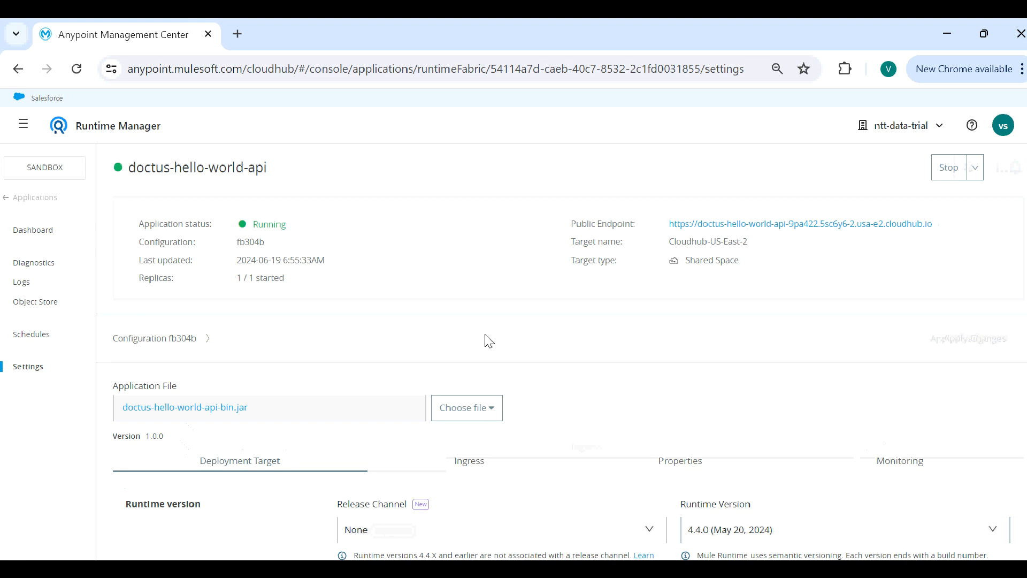
Step: Open the application's public endpoint in a new tab and request its /api/hello path without any query parameter
scroll(488, 341, down, 1)
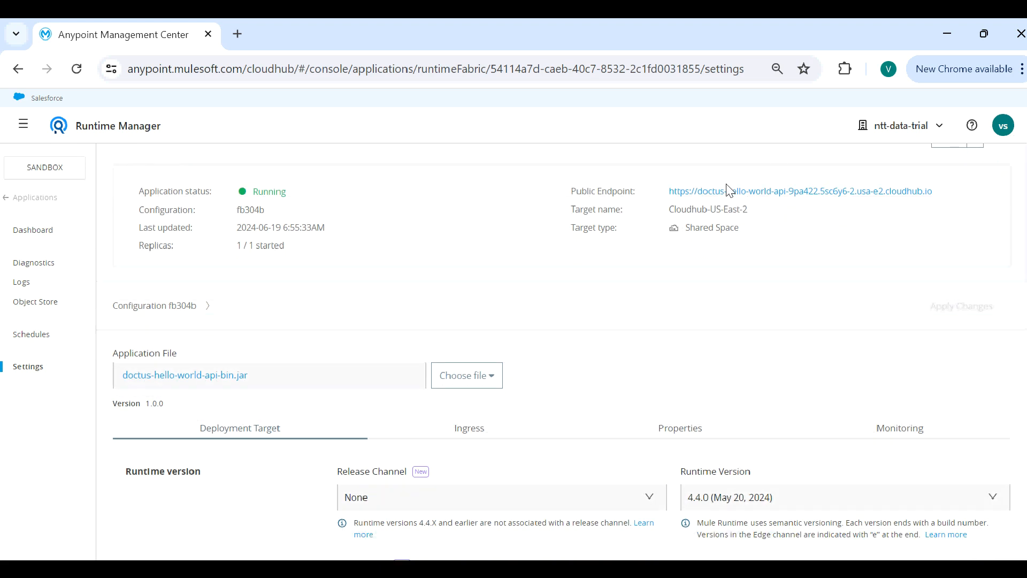
ctrl+click(726, 194)
click(291, 47)
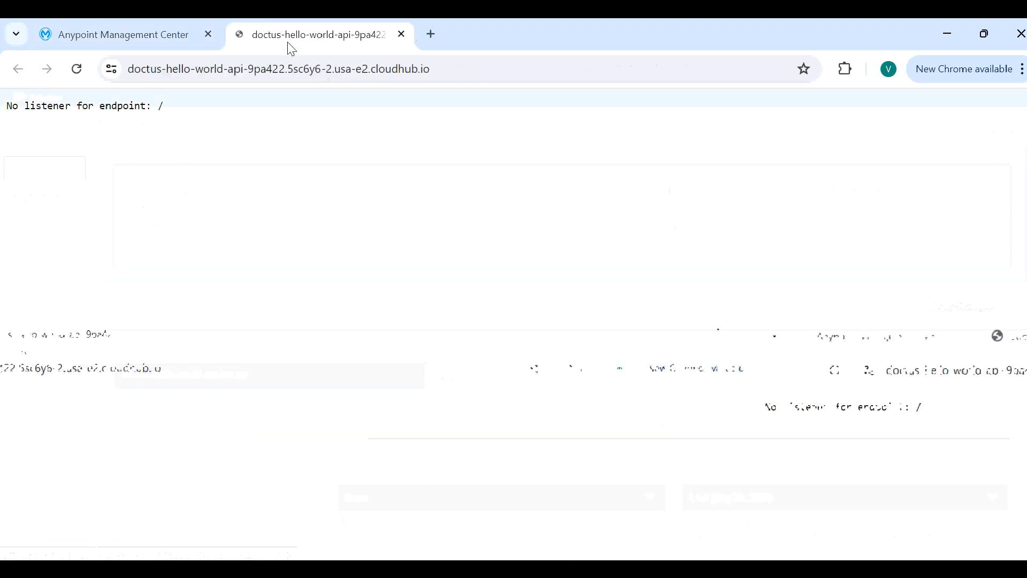
click(523, 64)
click(523, 64)
key(BackSpace)
text(//)
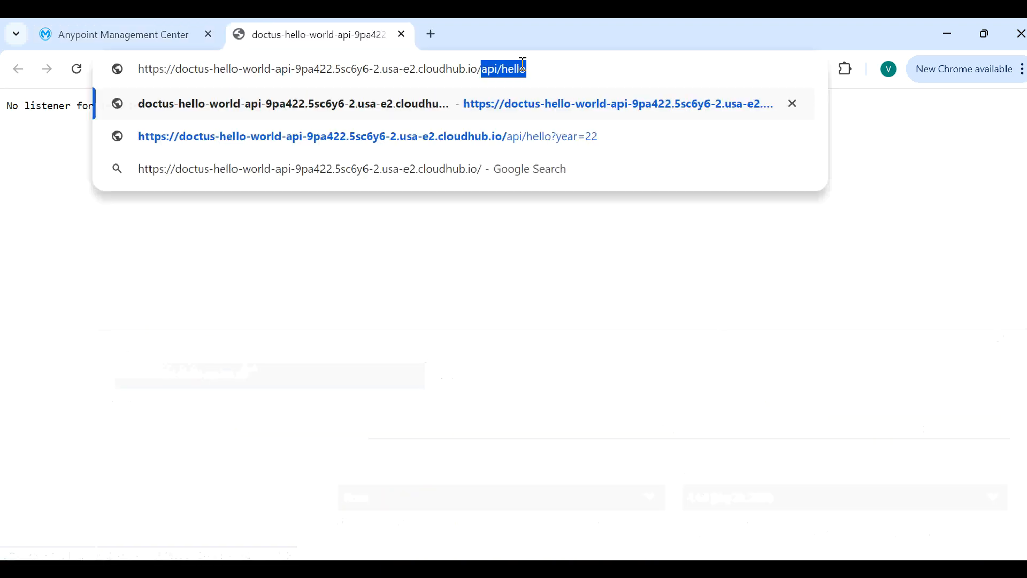
key(Return)
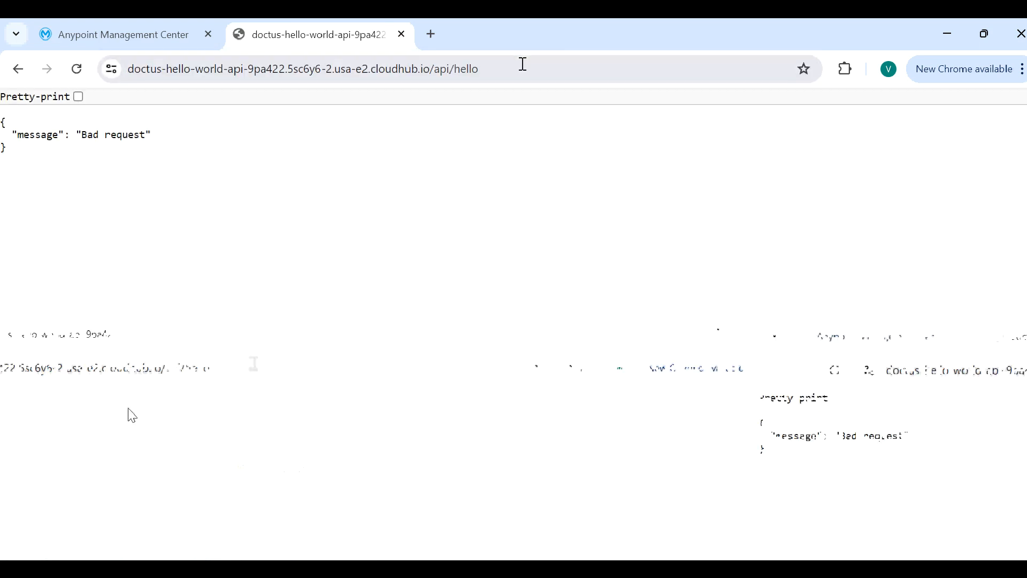
Step: Highlight the error response and request the application's /api/hello path with the query parameter year=22
drag(106, 134, 257, 153)
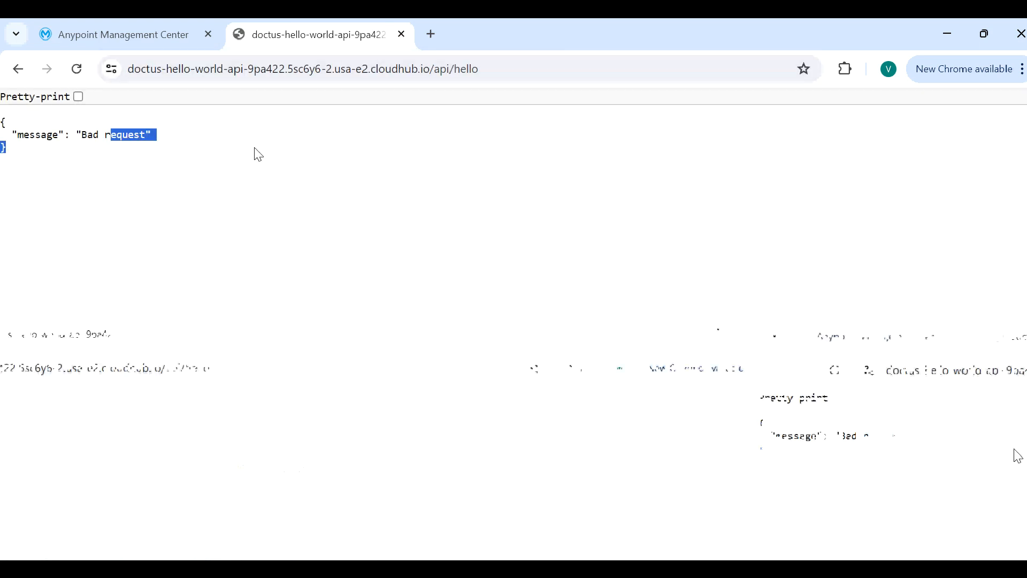
click(514, 63)
text(?)
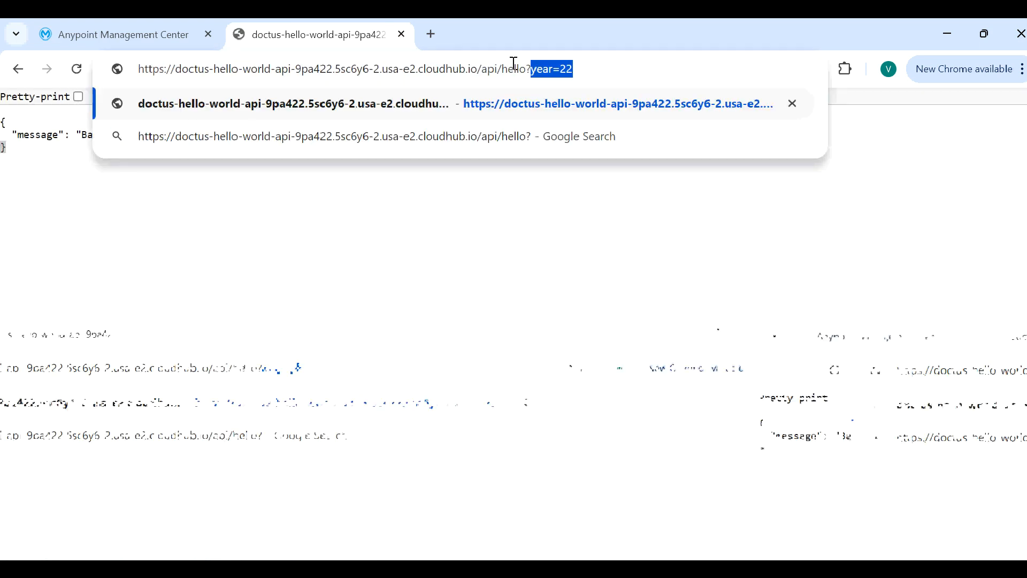
key(Return)
Step: Change the year query parameter in the /api/hello address to 2024 and request it
click(562, 67)
key(End)
key(BackSpace)
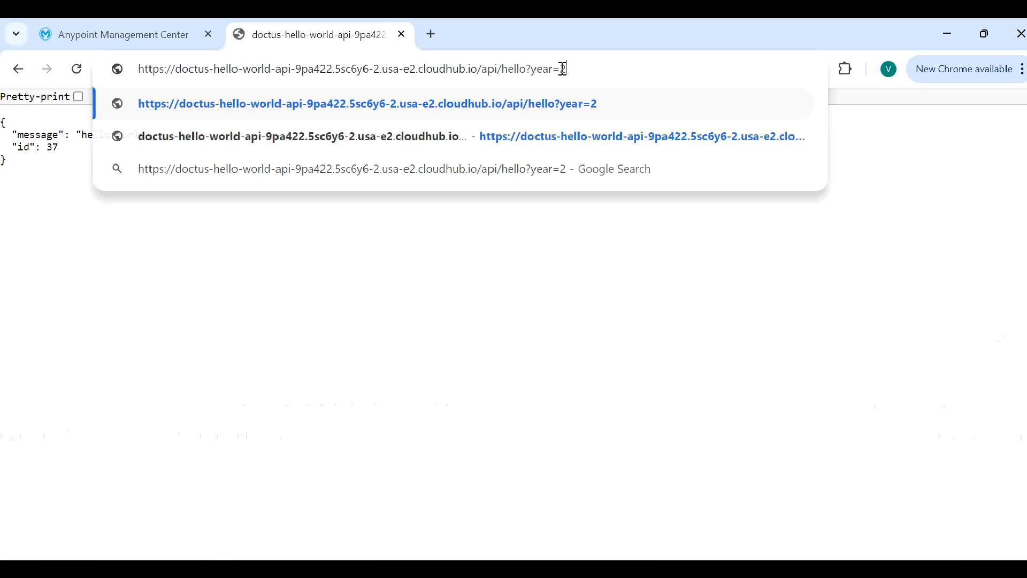
text(024)
key(Return)
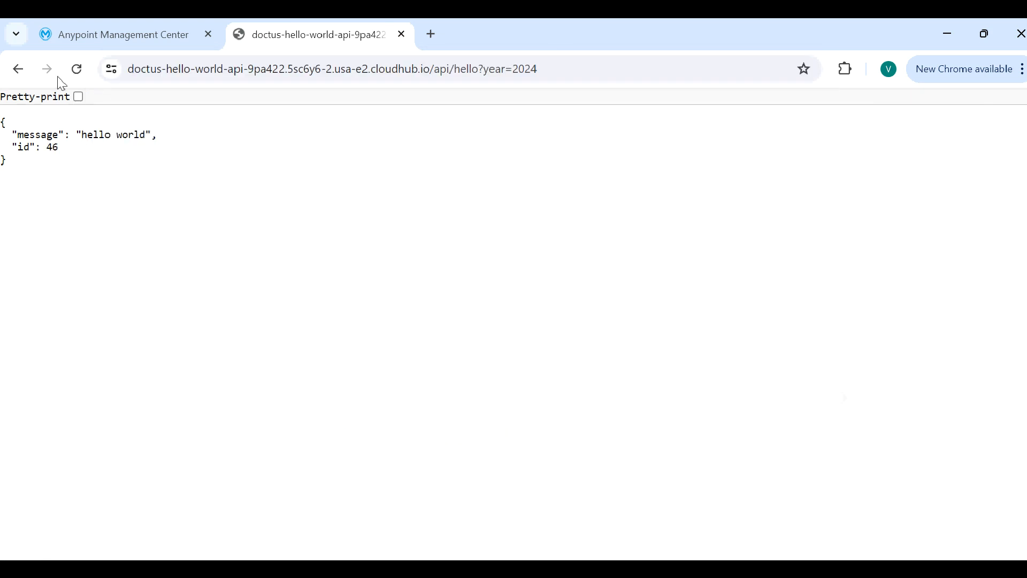
Step: Resend the /api/hello request with year=2024 twice and inspect the returned message and id
click(158, 69)
key(Return)
drag(8, 134, 138, 160)
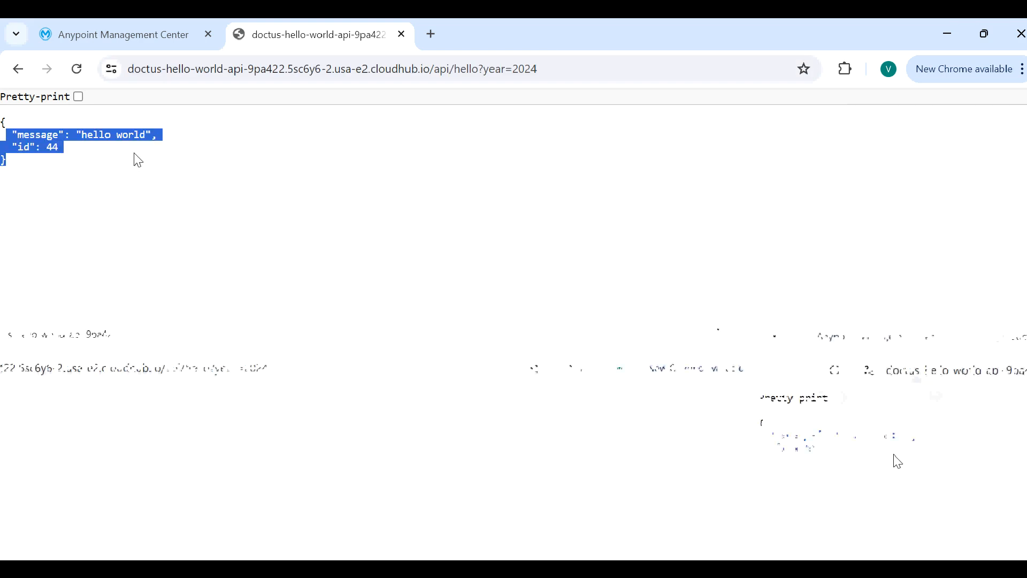
click(76, 68)
drag(25, 137, 96, 162)
click(248, 185)
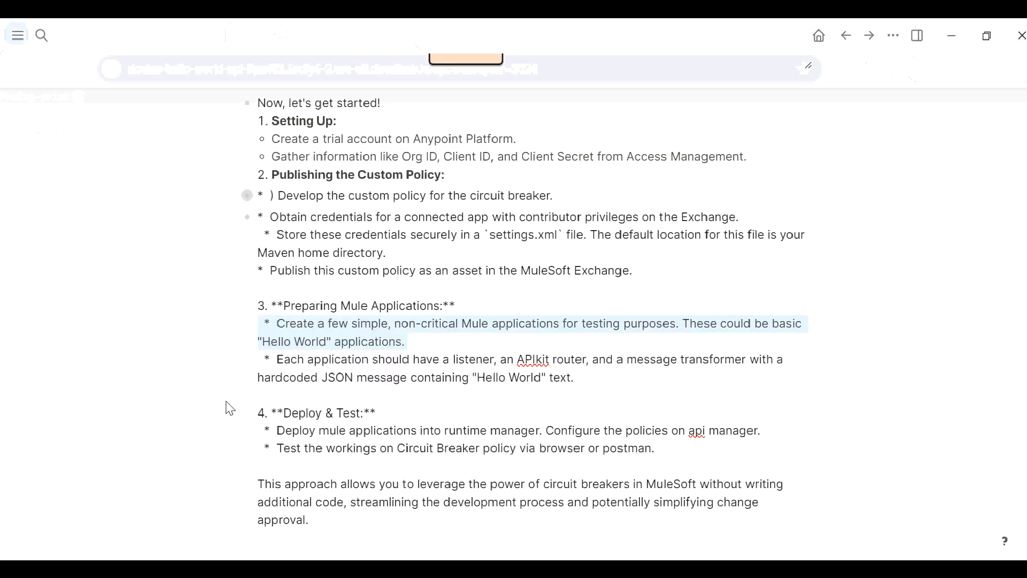
Step: Highlight the note on deploying the Mule applications, return to the Anypoint Platform tab, and open API Manager
triple_click(297, 436)
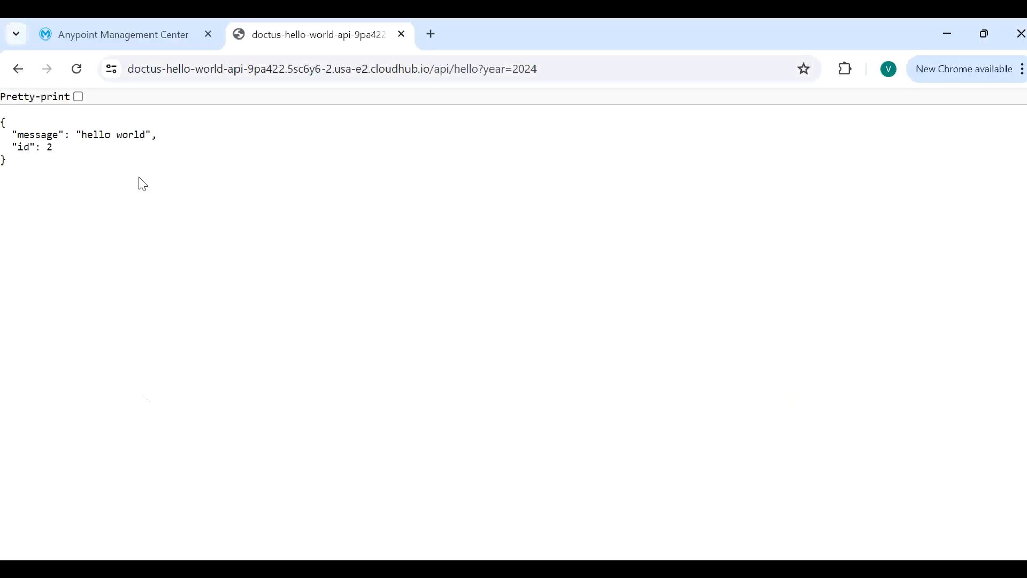
click(123, 34)
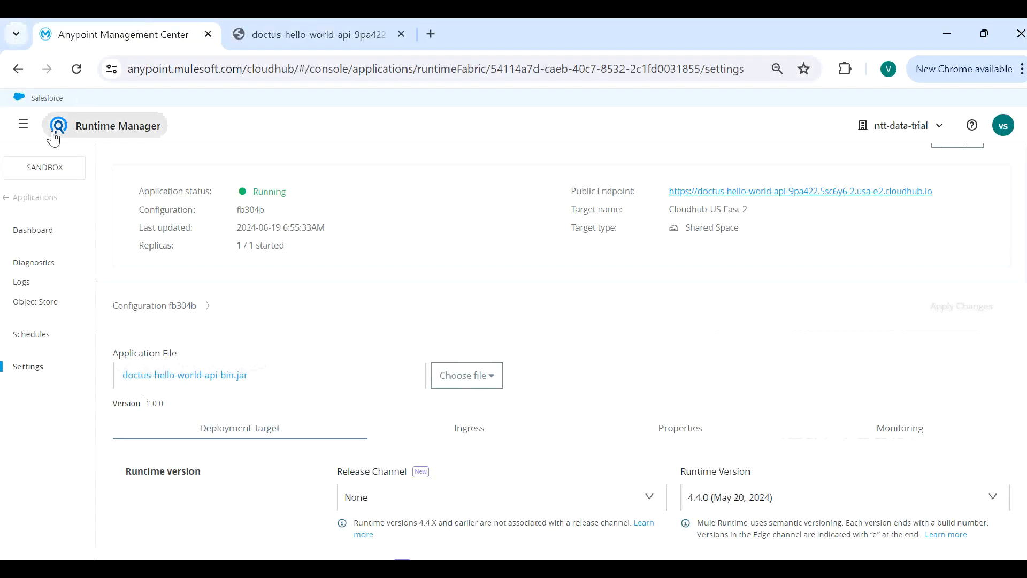
click(23, 126)
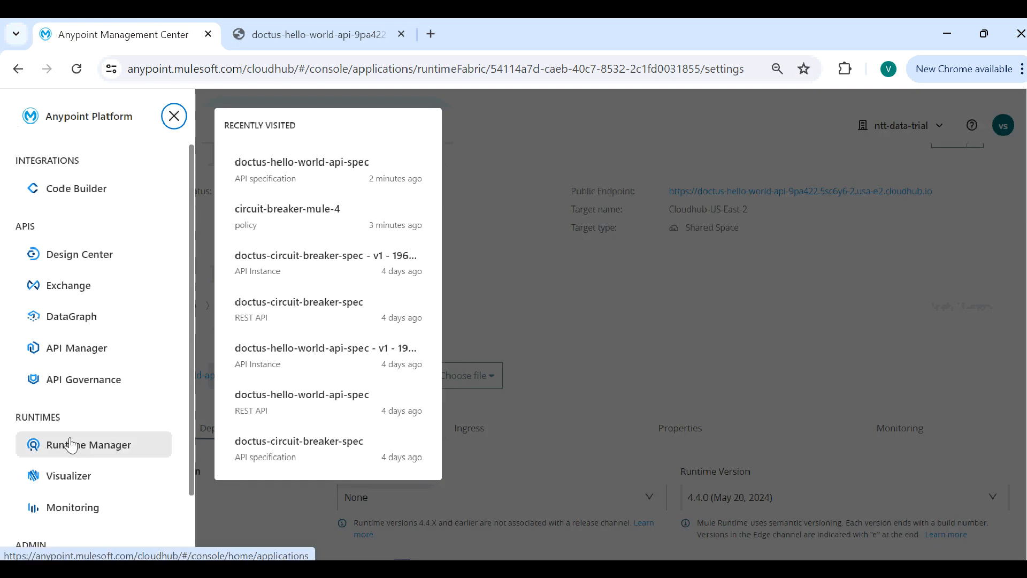
click(681, 341)
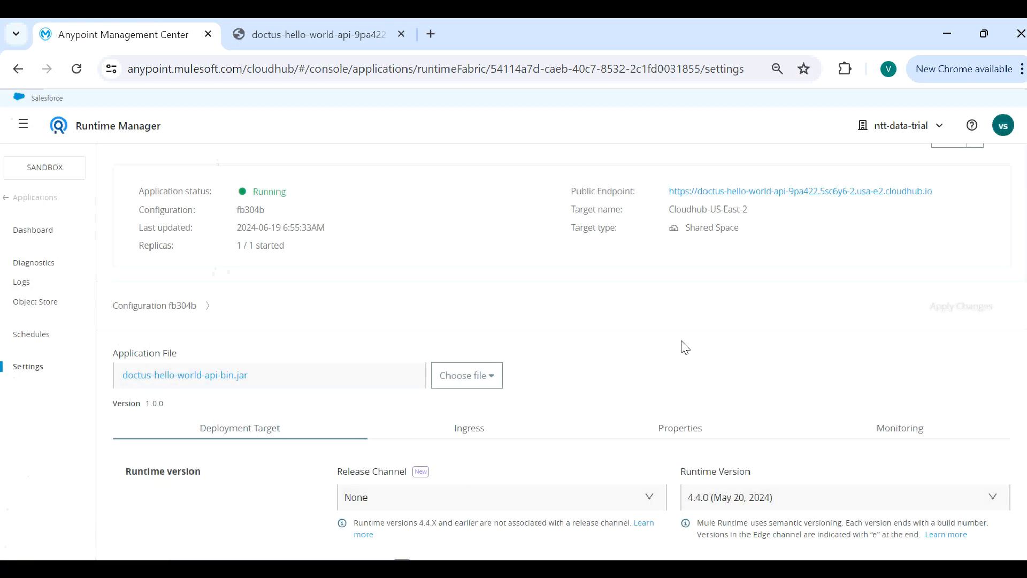
scroll(685, 347, down, 2)
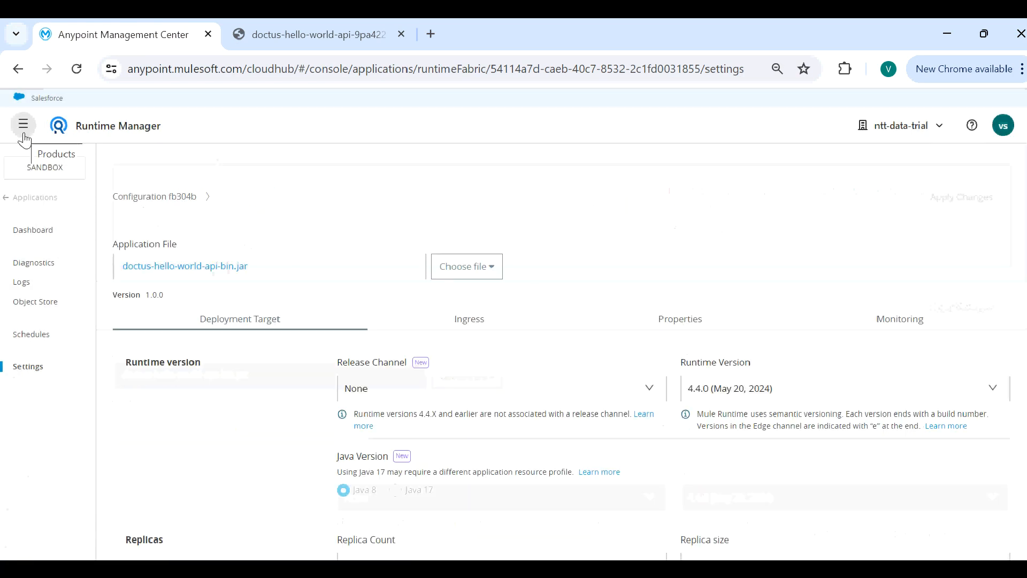
click(23, 125)
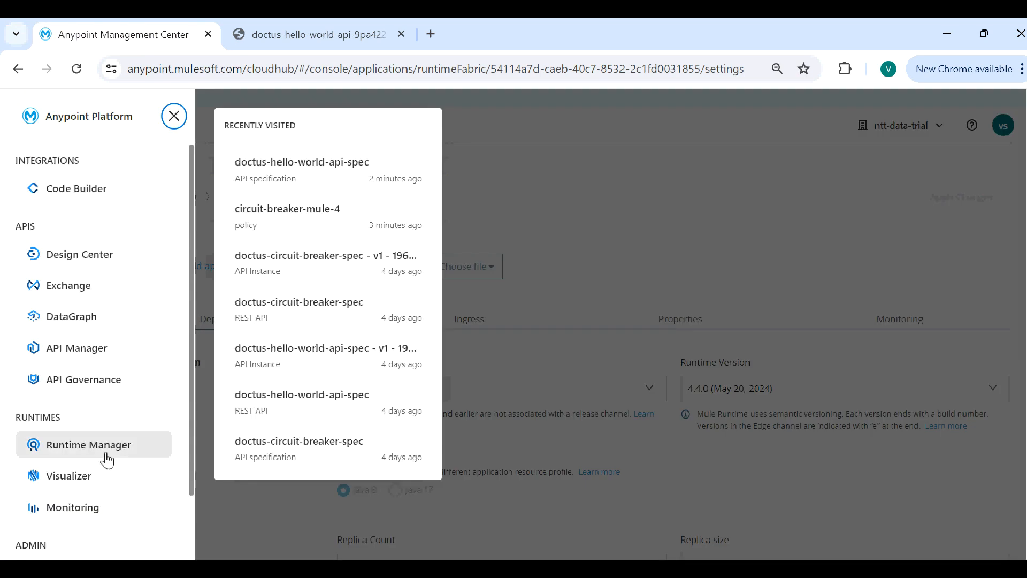
click(67, 354)
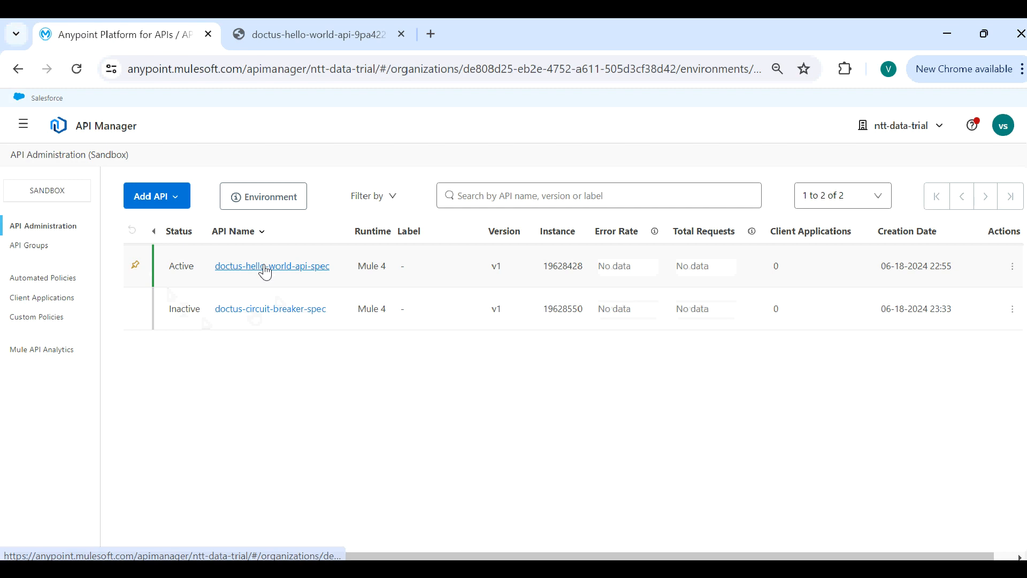
Step: Open the API summary of doctus-hello-world-api-spec and examine its API instance ID and request metrics
click(266, 266)
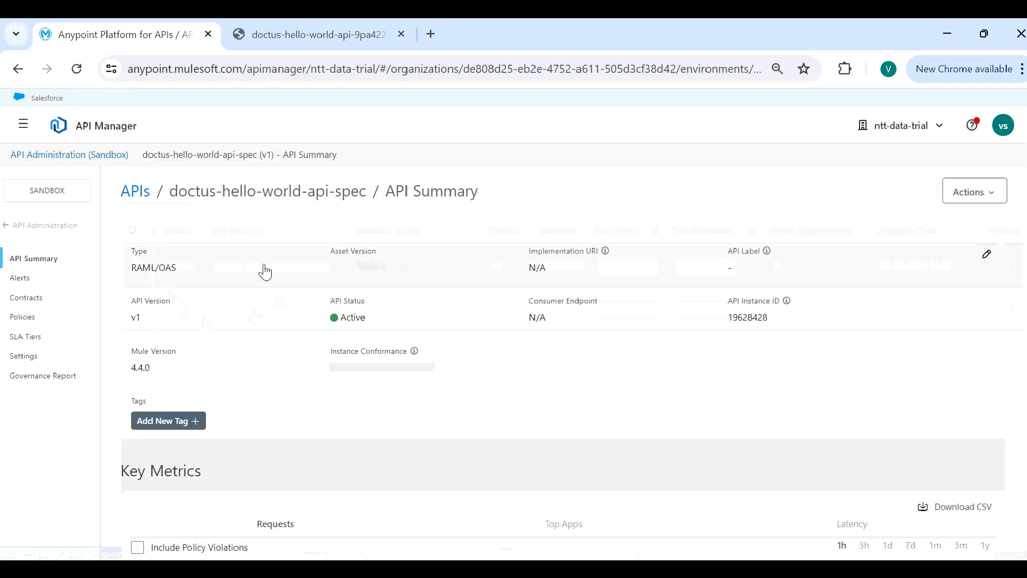
double_click(743, 320)
click(591, 382)
scroll(592, 380, down, 1)
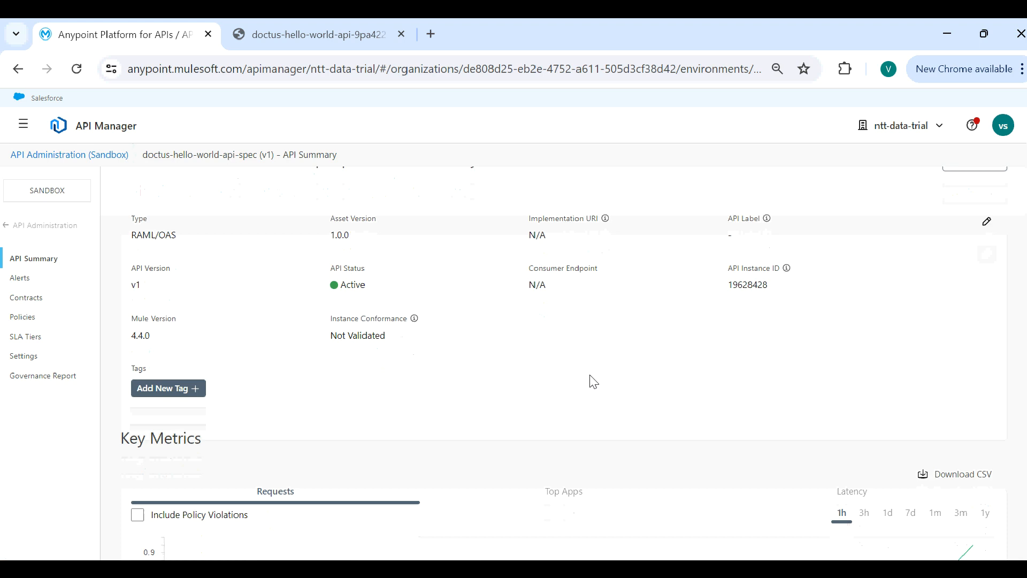
scroll(593, 381, down, 3)
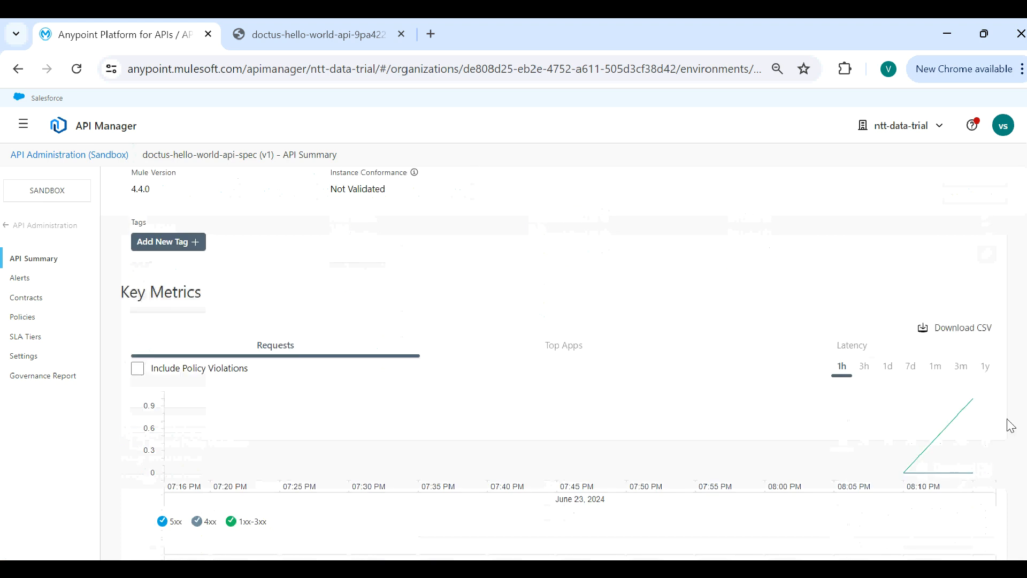
mouse_move(942, 433)
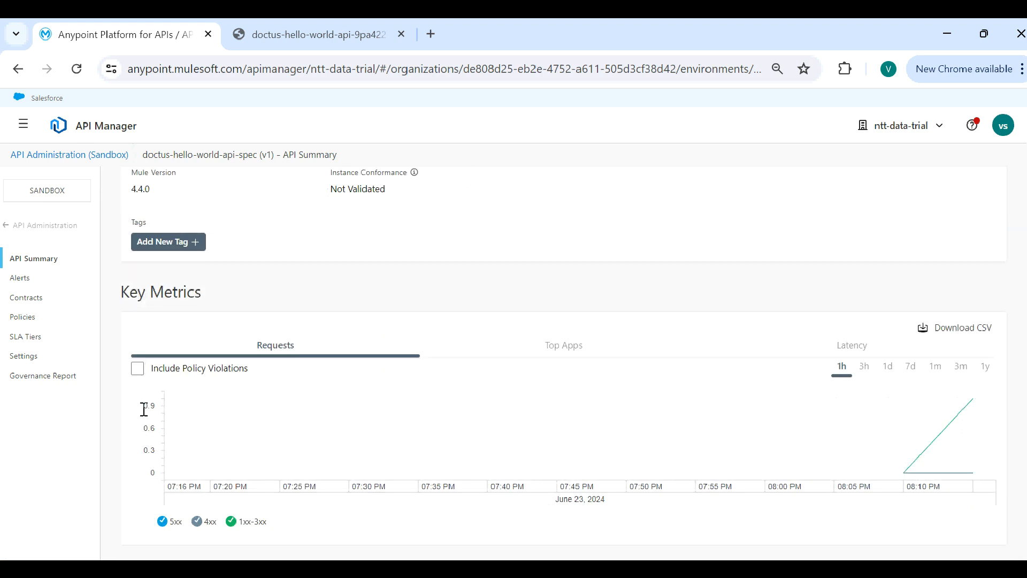
Step: Check the policies applied to doctus-hello-world-api-spec, revisit its summary, and return to the API list
click(22, 319)
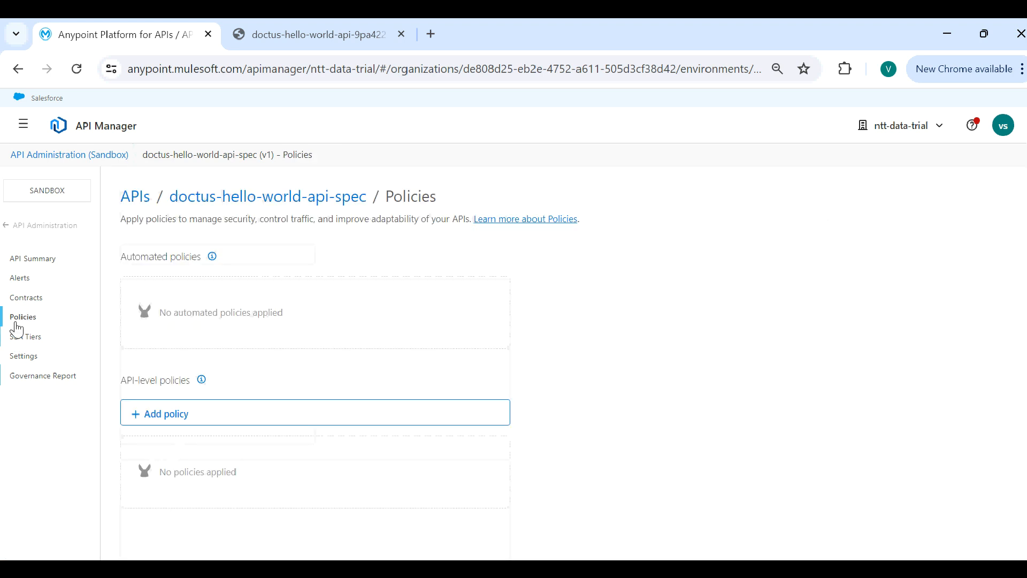
click(34, 259)
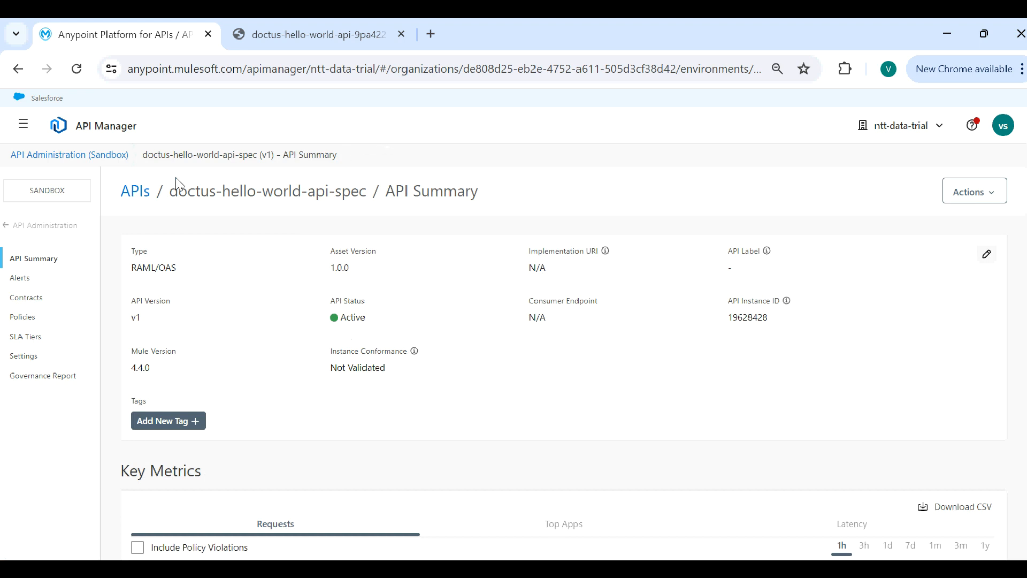
click(108, 156)
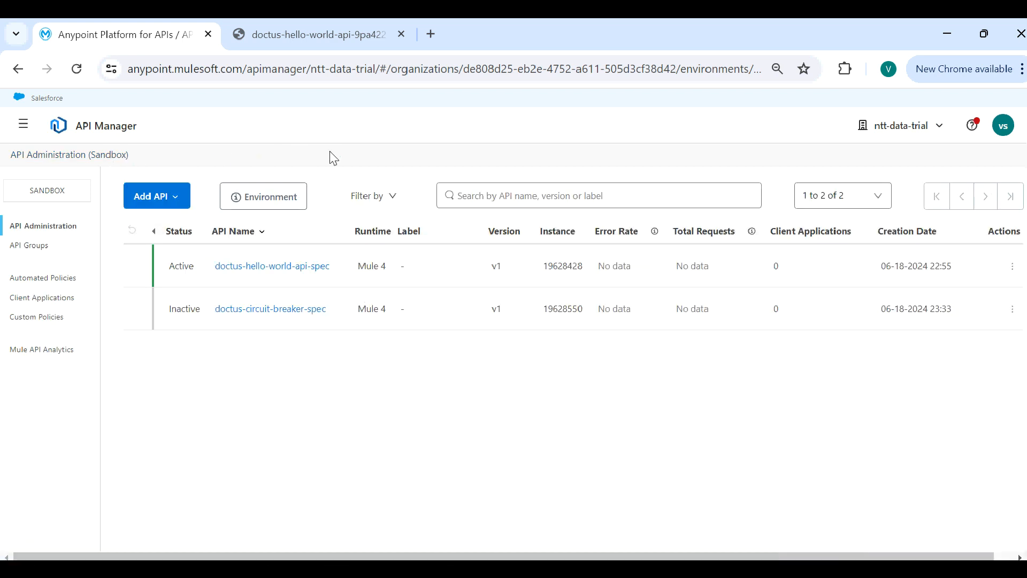
Step: Open the doctus-circuit-breaker-spec project in Design Center and place the cursor at the end of its RAML file
click(24, 125)
click(98, 262)
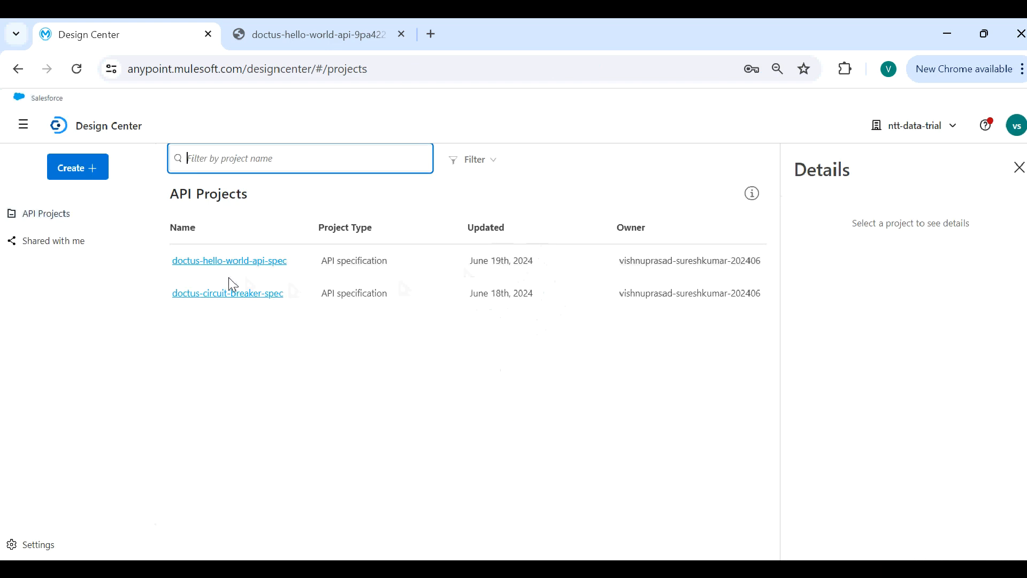
click(207, 301)
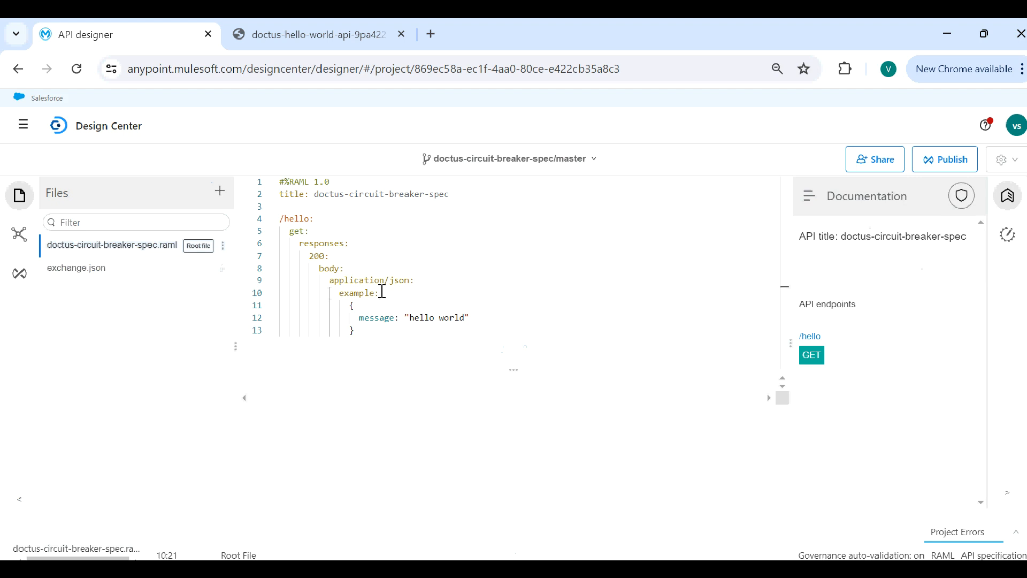
key(ctrl+End)
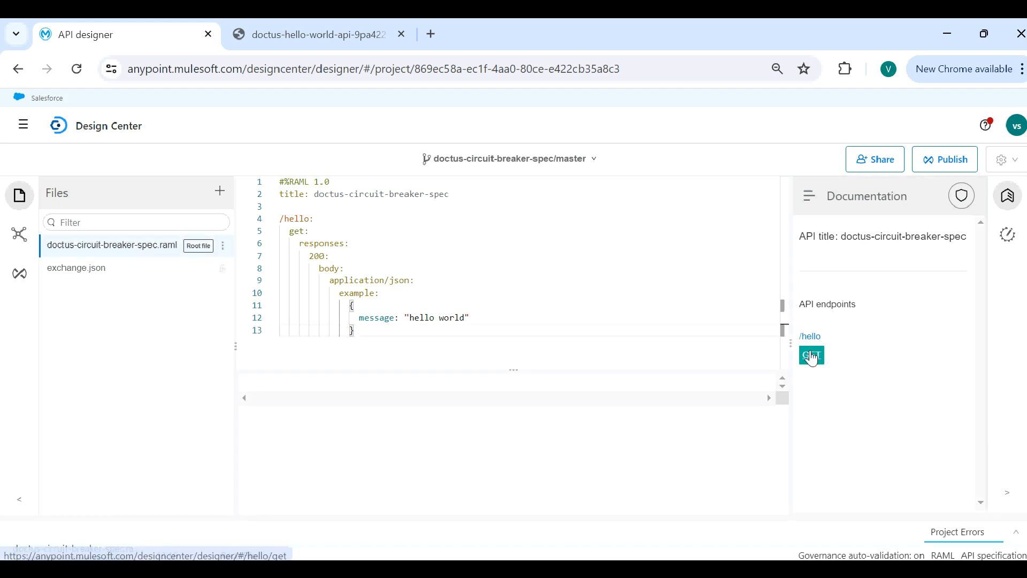
Step: Try the circuit breaker spec's /hello GET method against the mocking service, send the request, and inspect the response
click(810, 355)
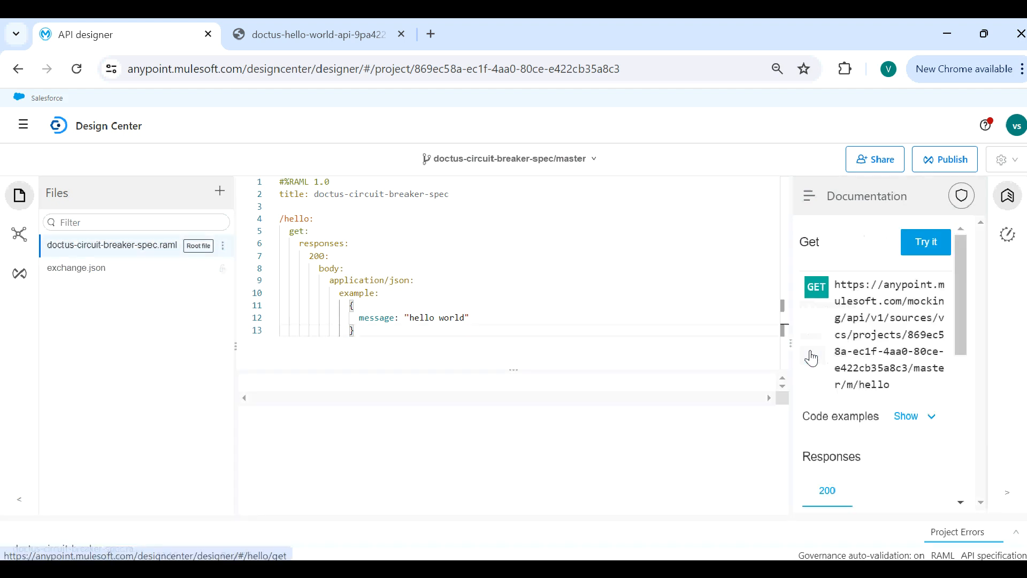
click(910, 249)
scroll(961, 457, down, 2)
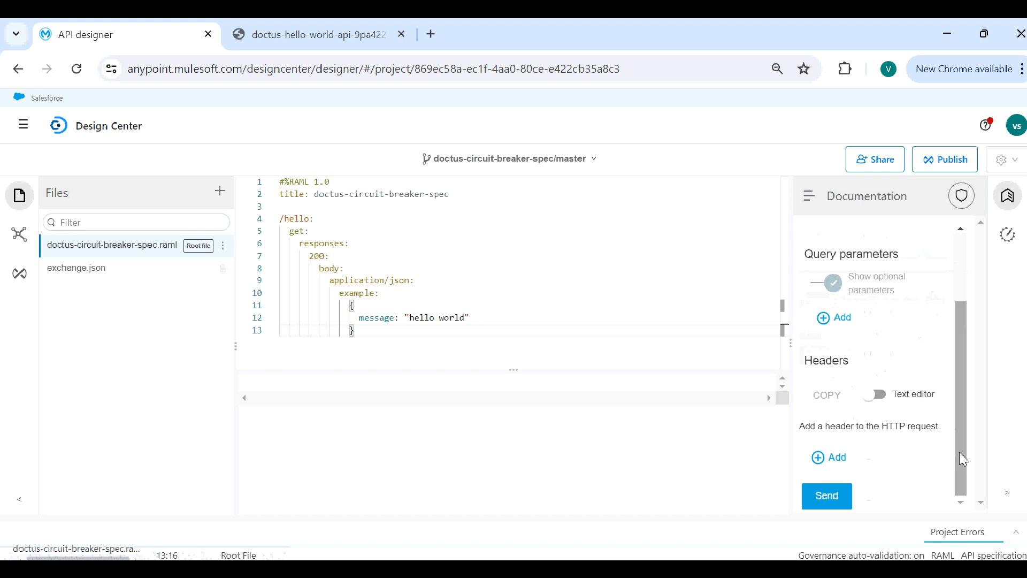
click(821, 495)
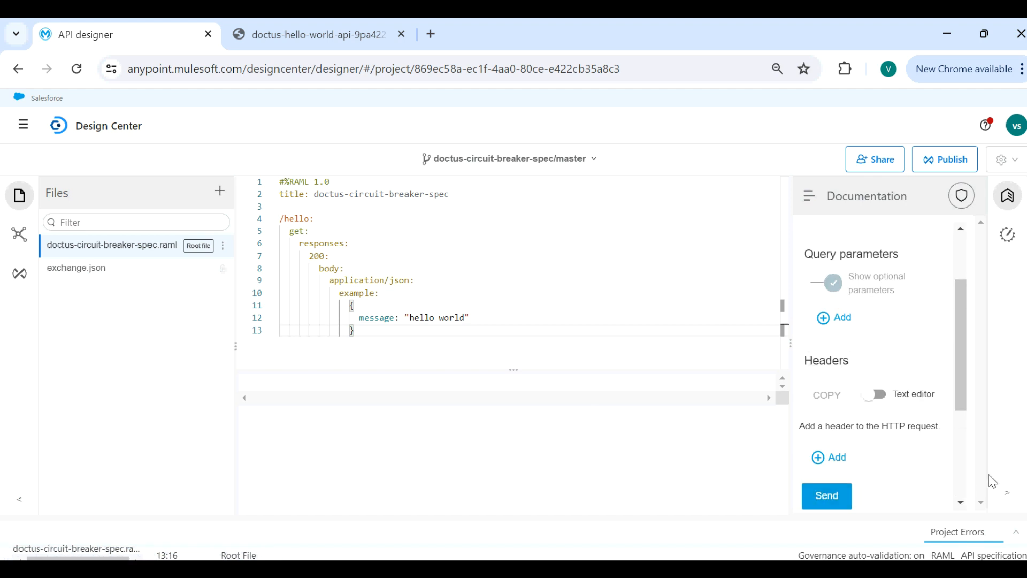
scroll(979, 490, down, 3)
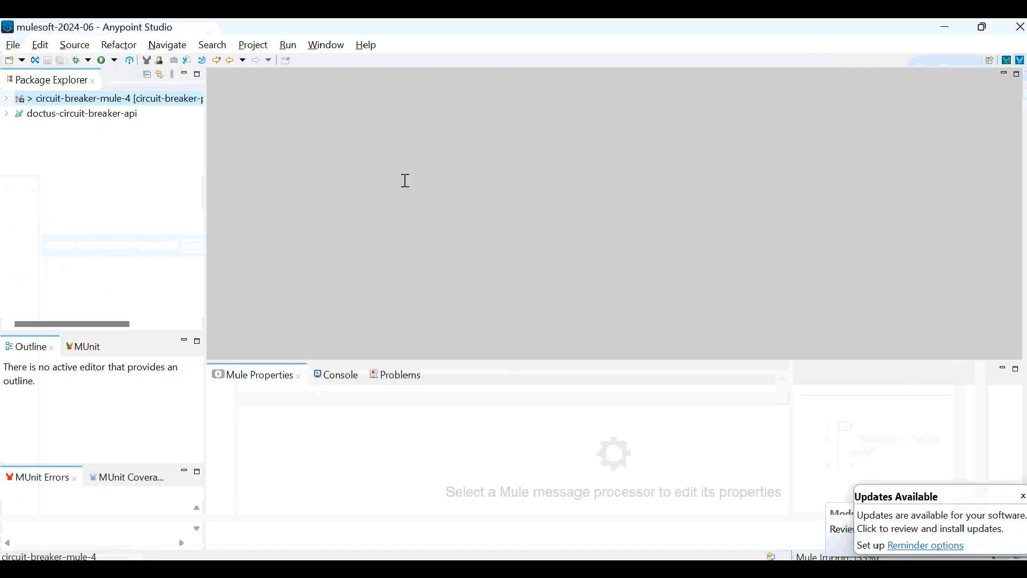
Step: Switch to Anypoint Studio, expand the doctus-circuit-breaker-api project's flows, and open doctus-circuit-breaker-spec.xml
click(69, 119)
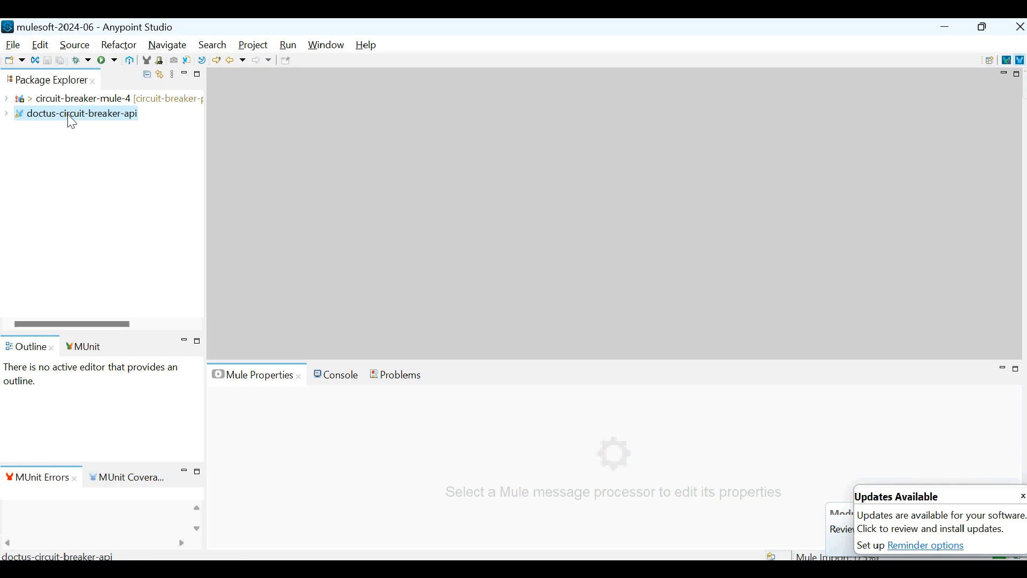
double_click(70, 115)
double_click(70, 115)
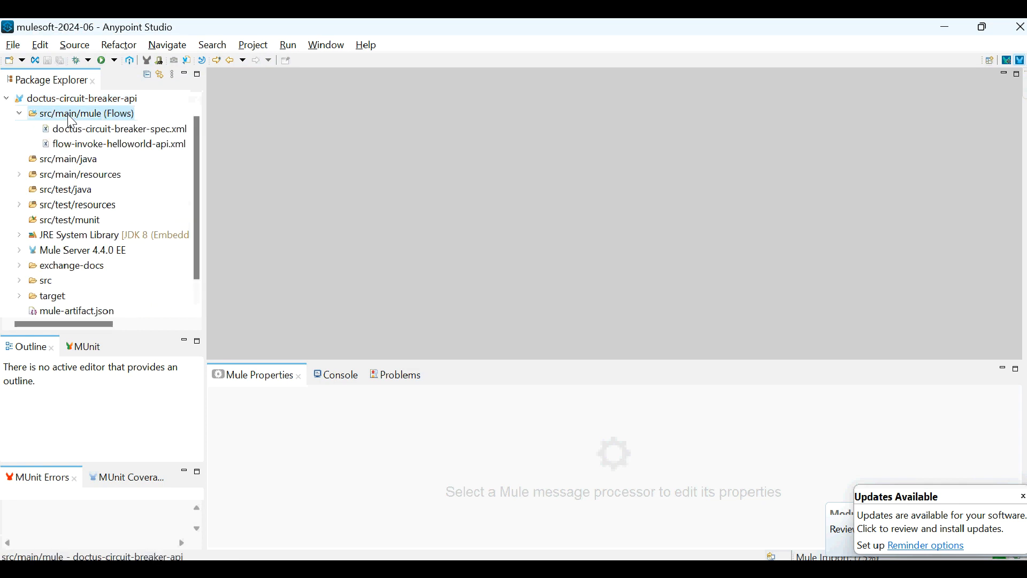
key(Down)
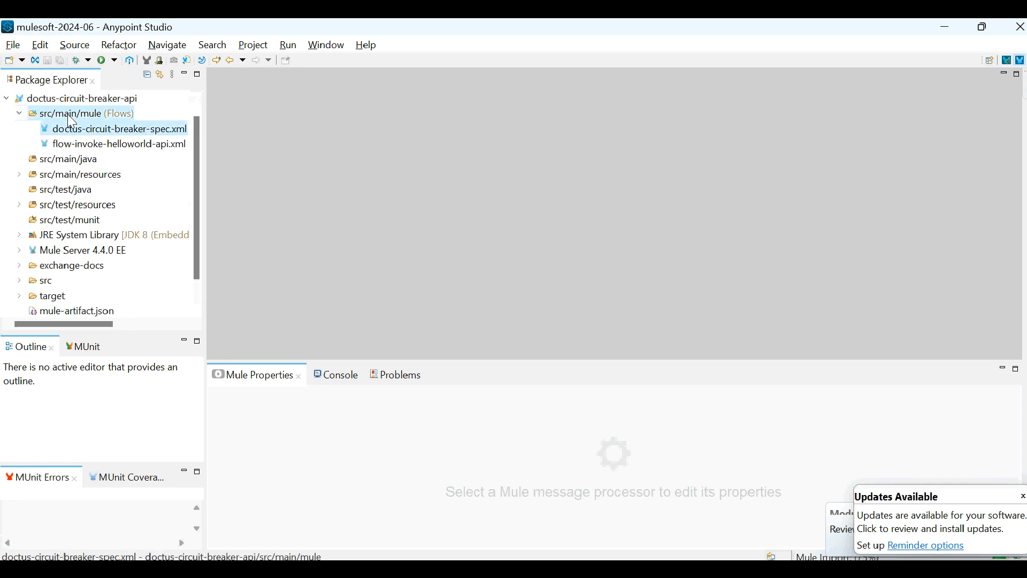
double_click(123, 134)
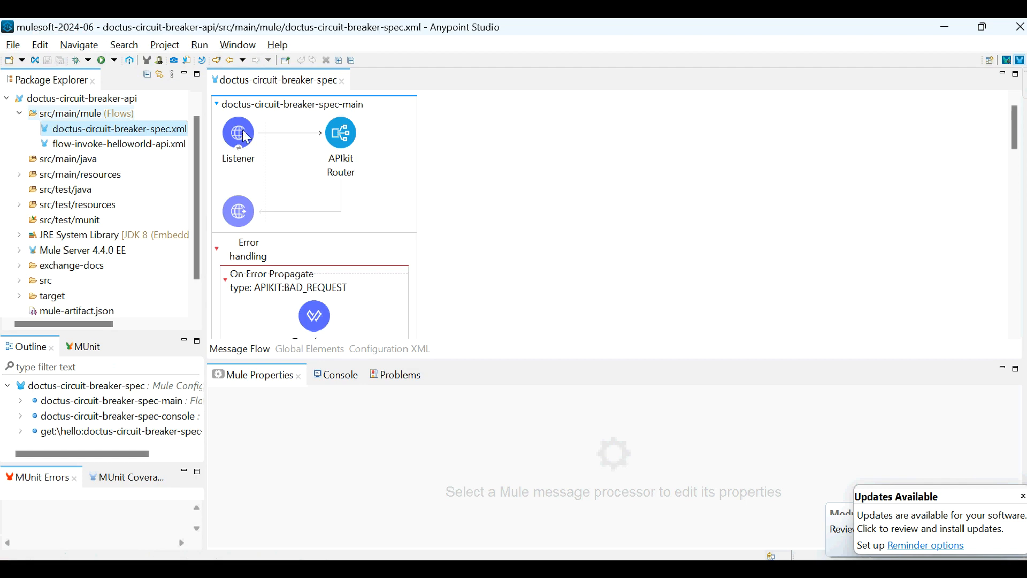
Step: Inspect the main flow's Listener, dismiss the software updates notice, and view the Transform Message script in the get:\hello flow
click(246, 138)
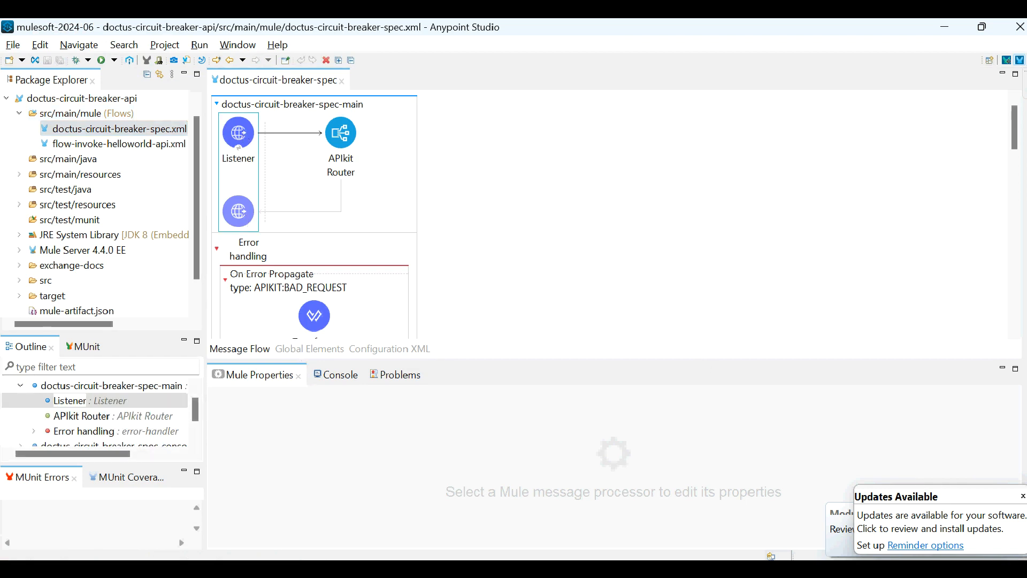
click(1023, 497)
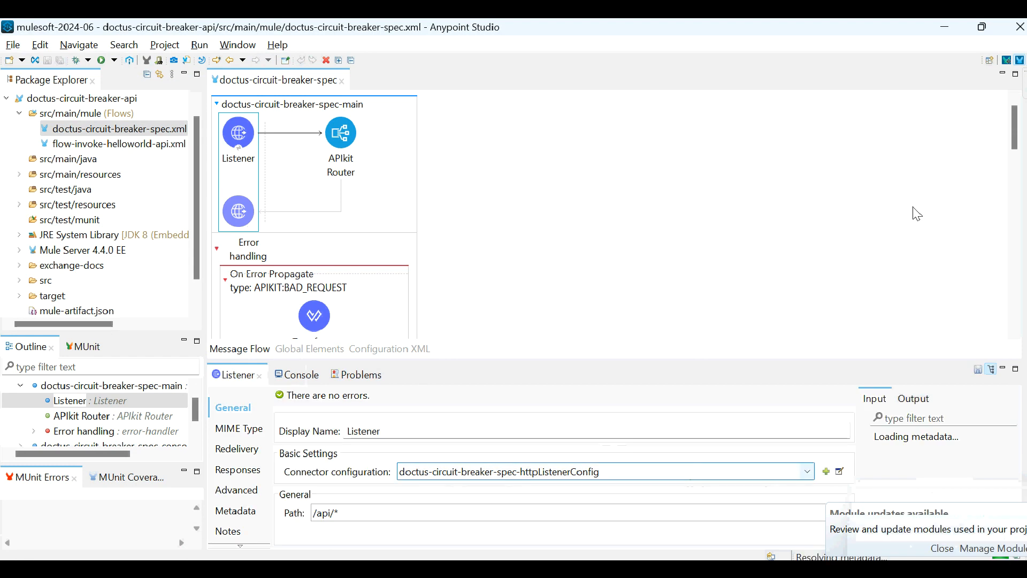
click(1017, 146)
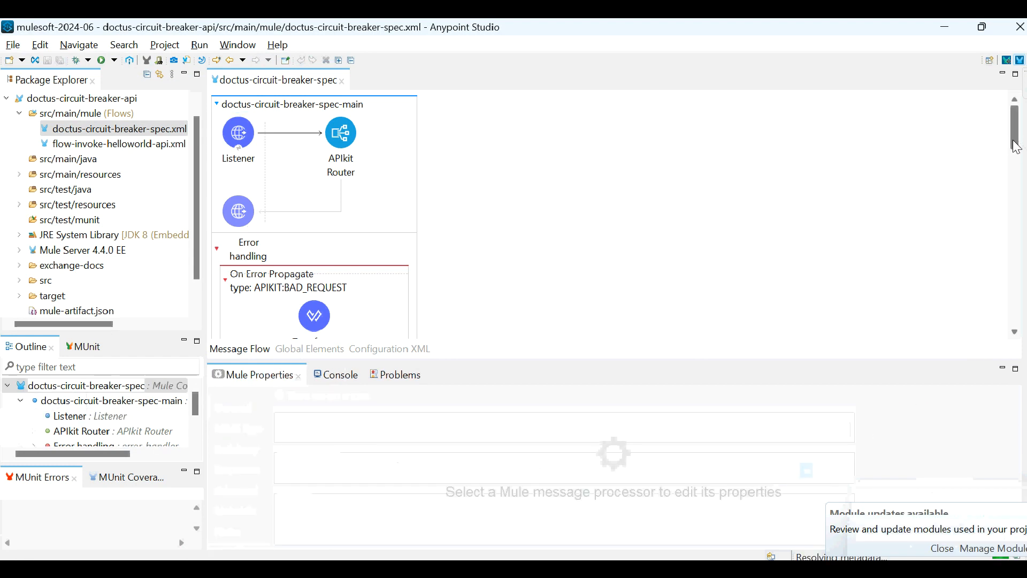
drag(1018, 146, 1017, 302)
click(369, 241)
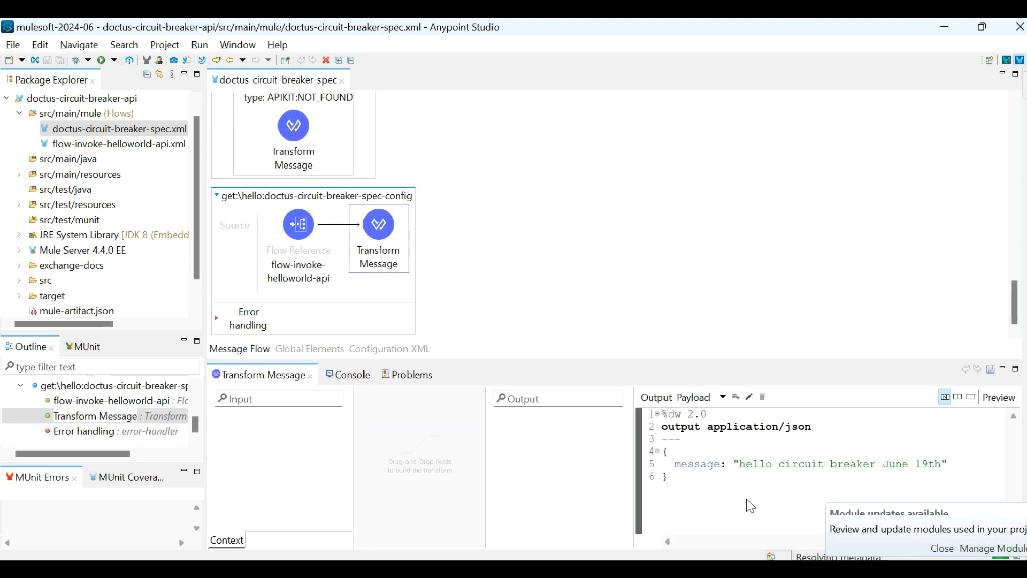
Step: Open the flow referenced by the flow-invoke-helloworld-api Flow Reference in the get:\hello flow
click(295, 245)
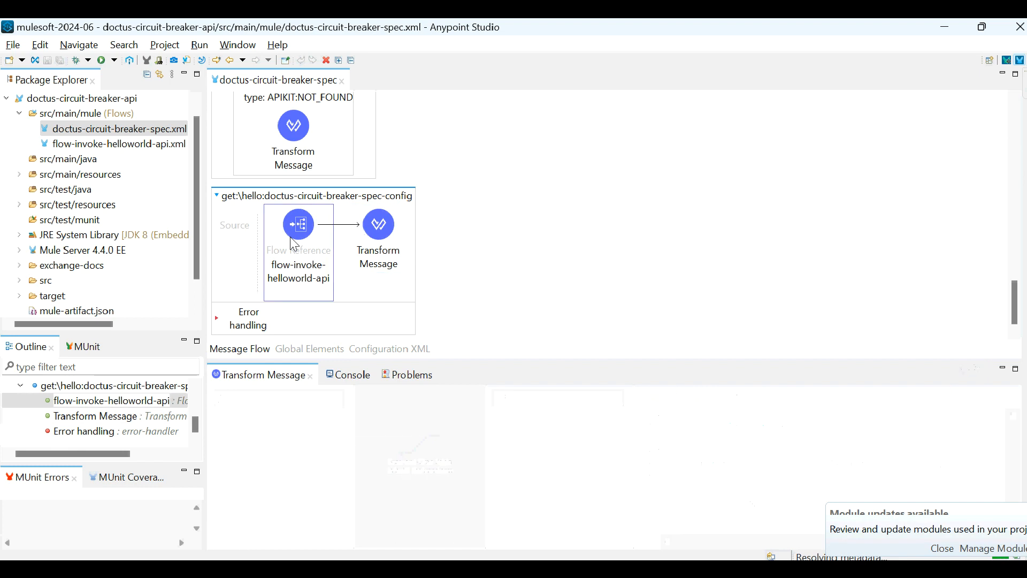
right_click(295, 244)
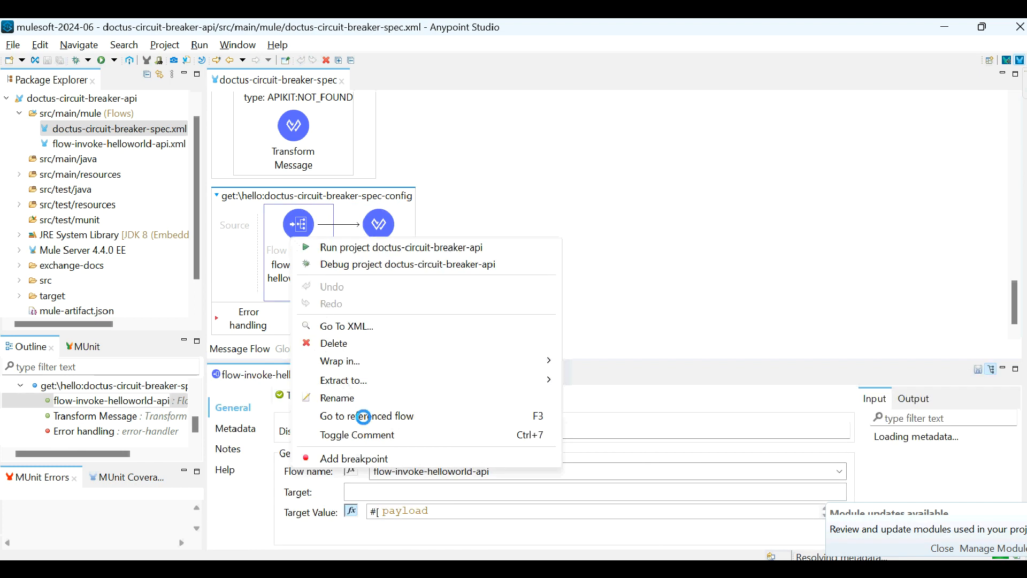
click(363, 417)
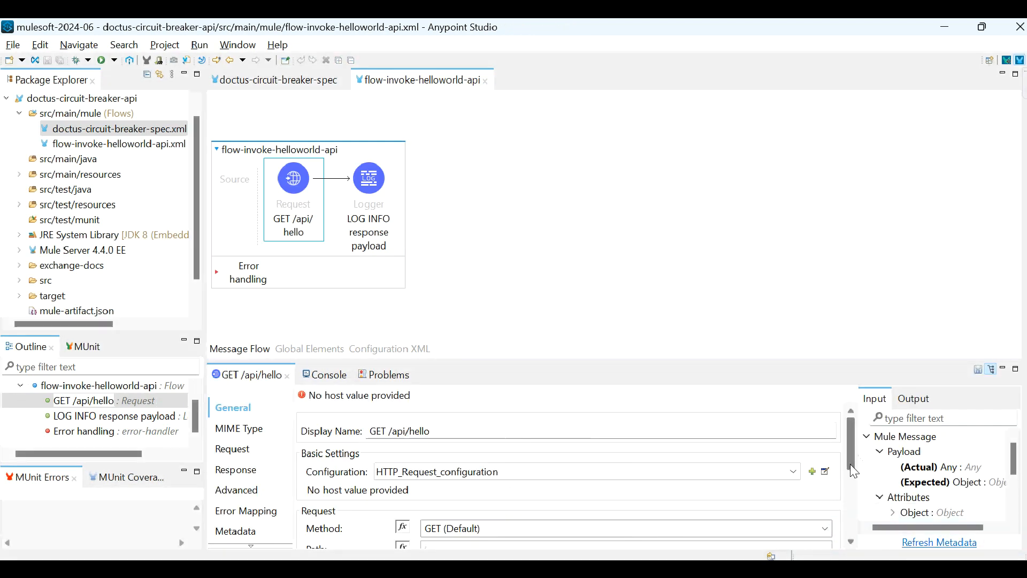
Step: Inspect the GET /api/hello Request's query parameters and its target URL in flow-invoke-helloworld-api
drag(857, 468, 852, 522)
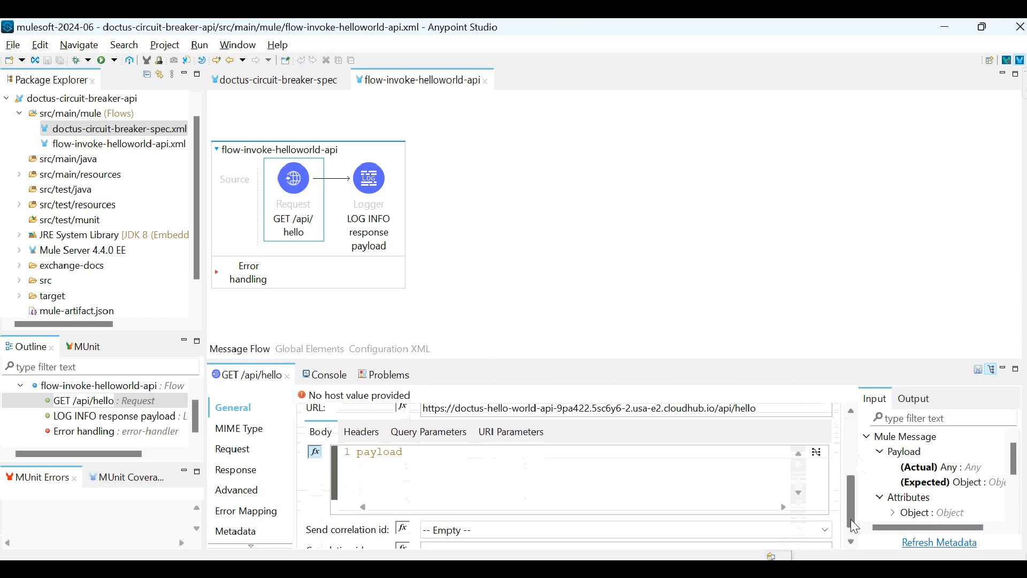
click(437, 447)
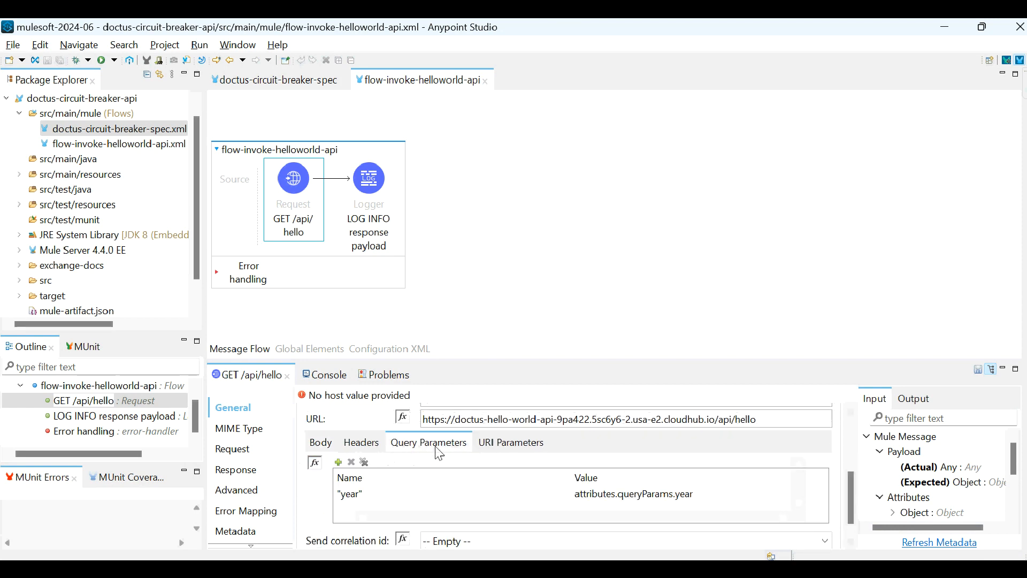
click(666, 502)
click(537, 500)
triple_click(511, 419)
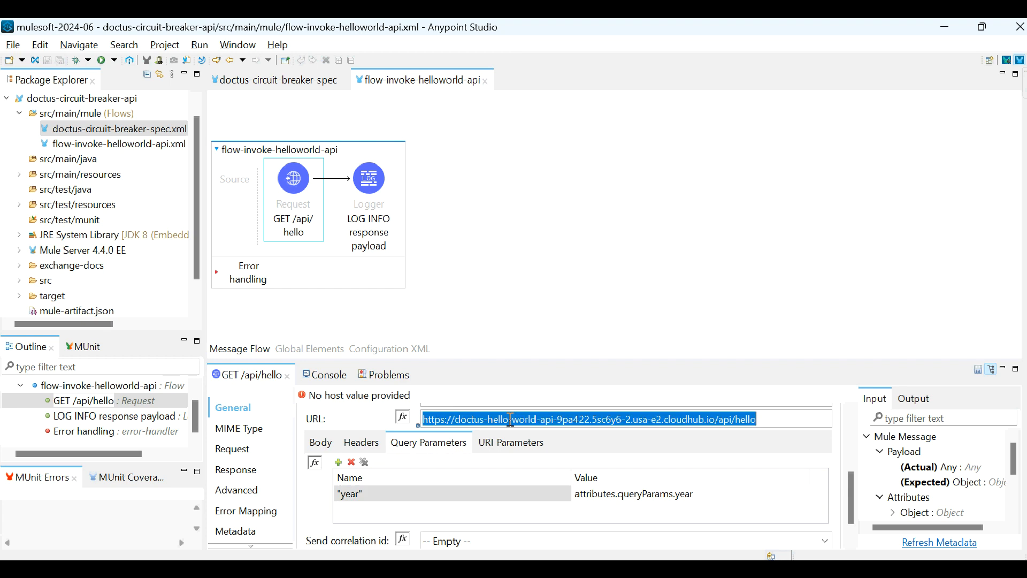
Step: Run the doctus-circuit-breaker-api project, show its console output, and dismiss the software updates notice
click(520, 273)
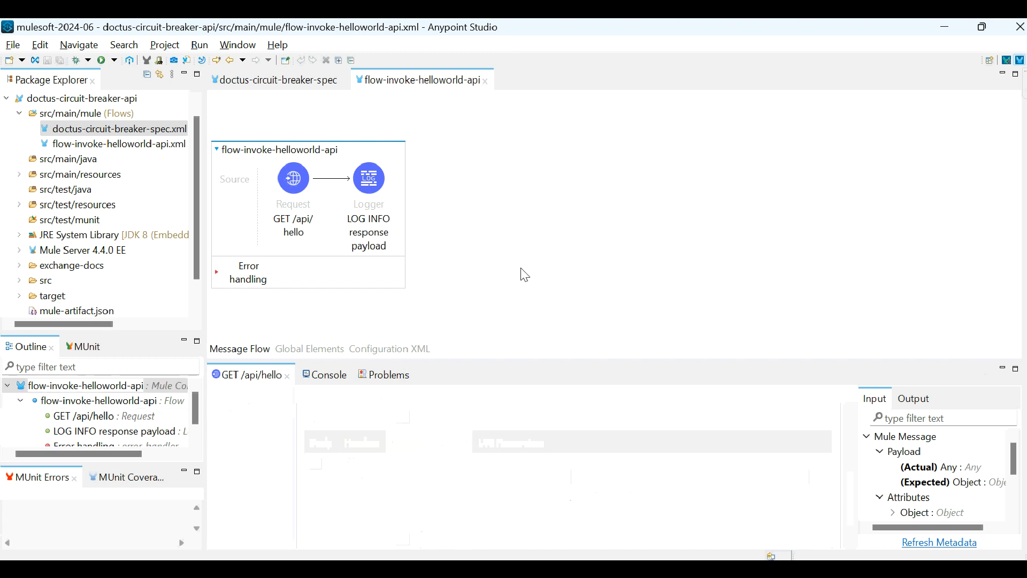
right_click(516, 217)
click(545, 219)
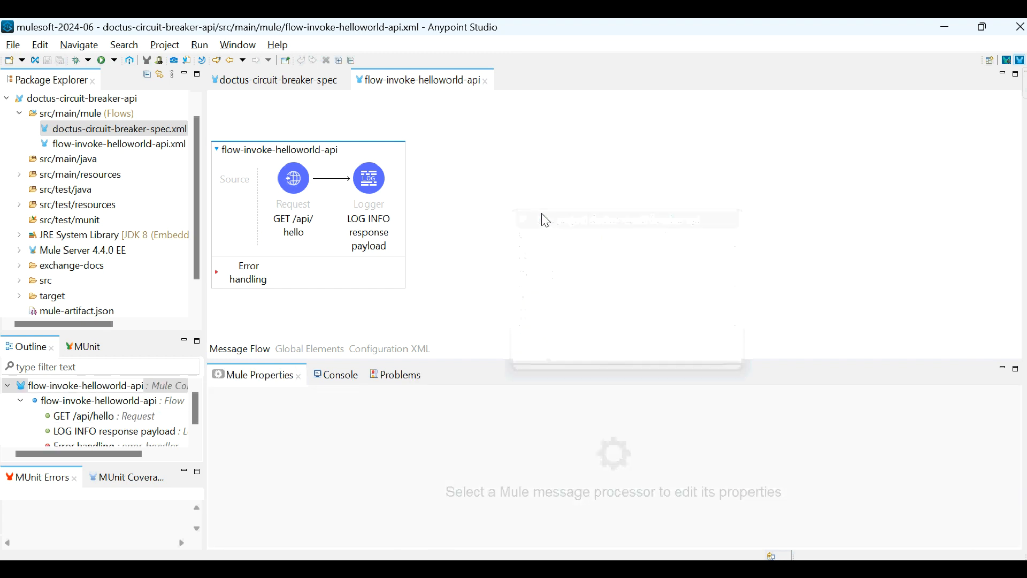
click(338, 374)
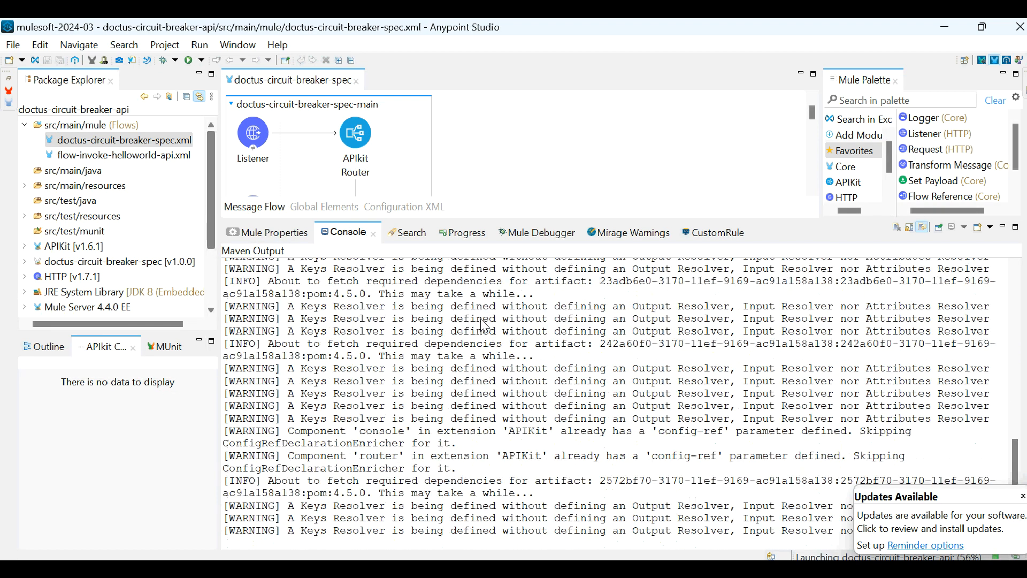
click(1023, 497)
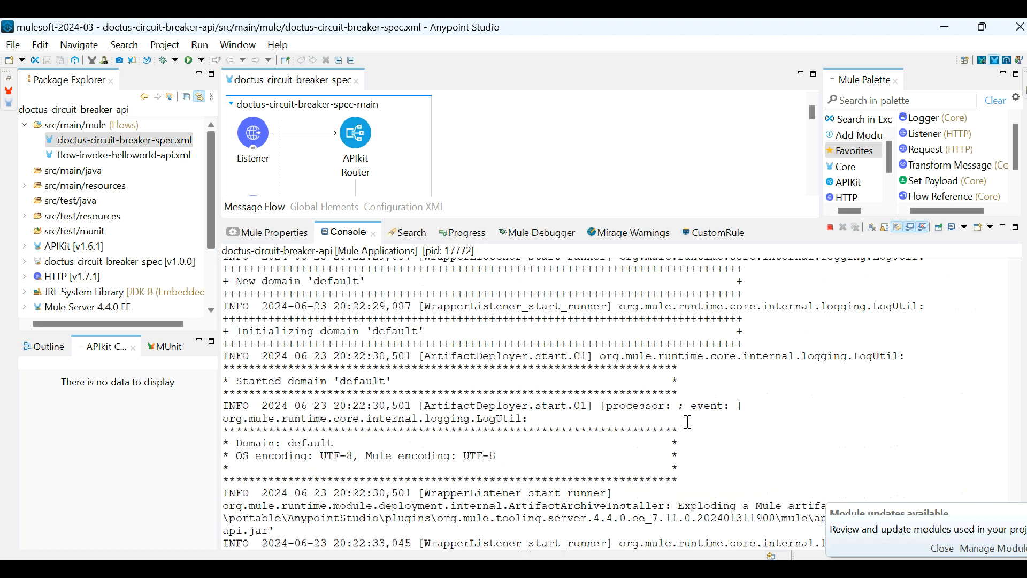
Step: Review the API Autodiscovery global element's API Id and flow name settings, and close its properties
click(325, 208)
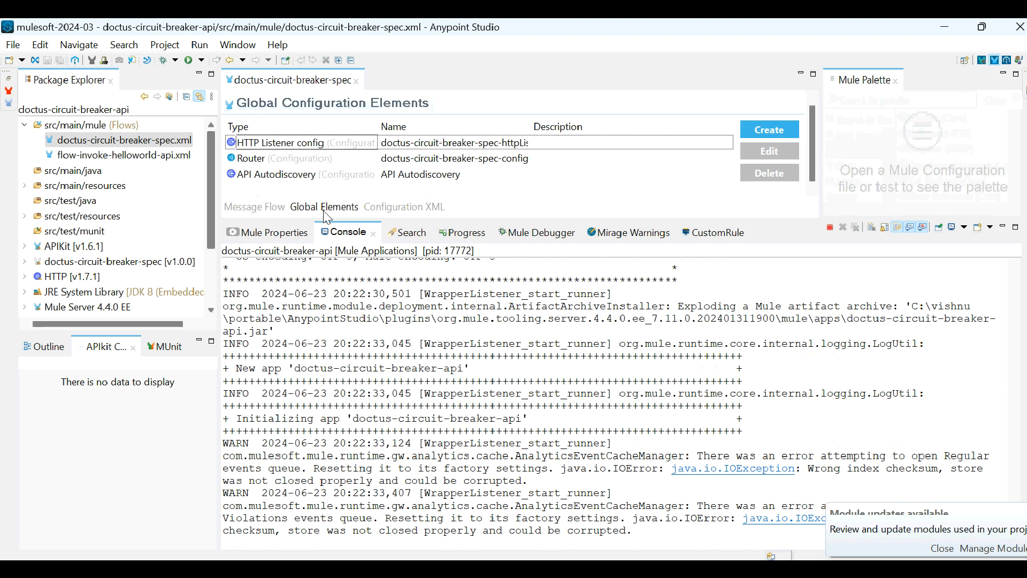
click(357, 178)
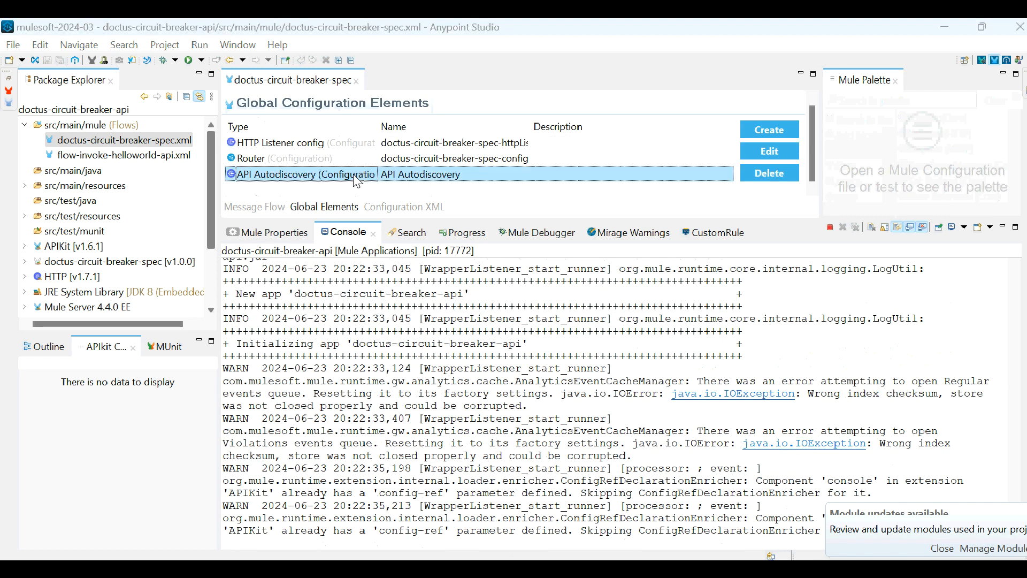
double_click(357, 178)
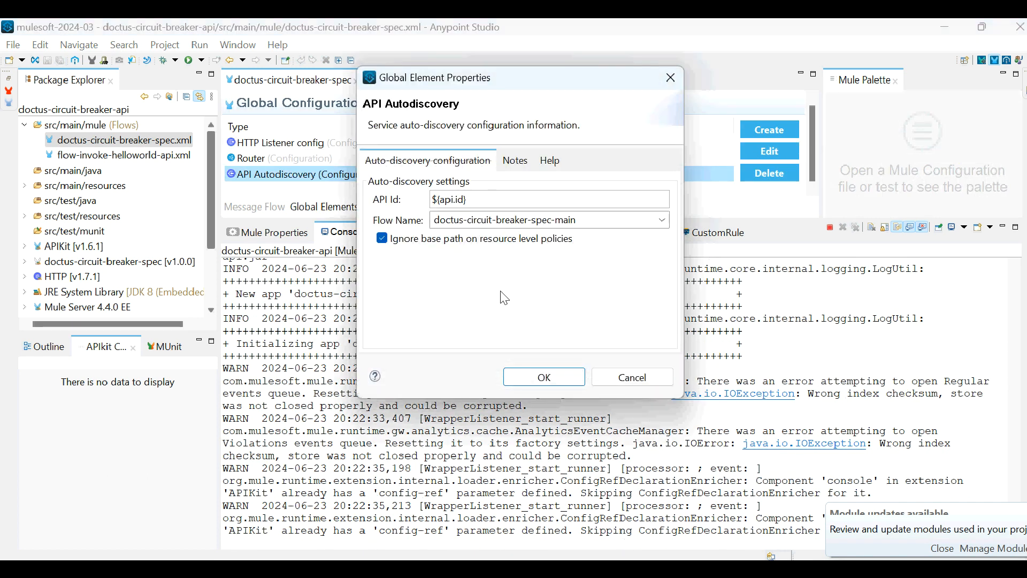
click(604, 384)
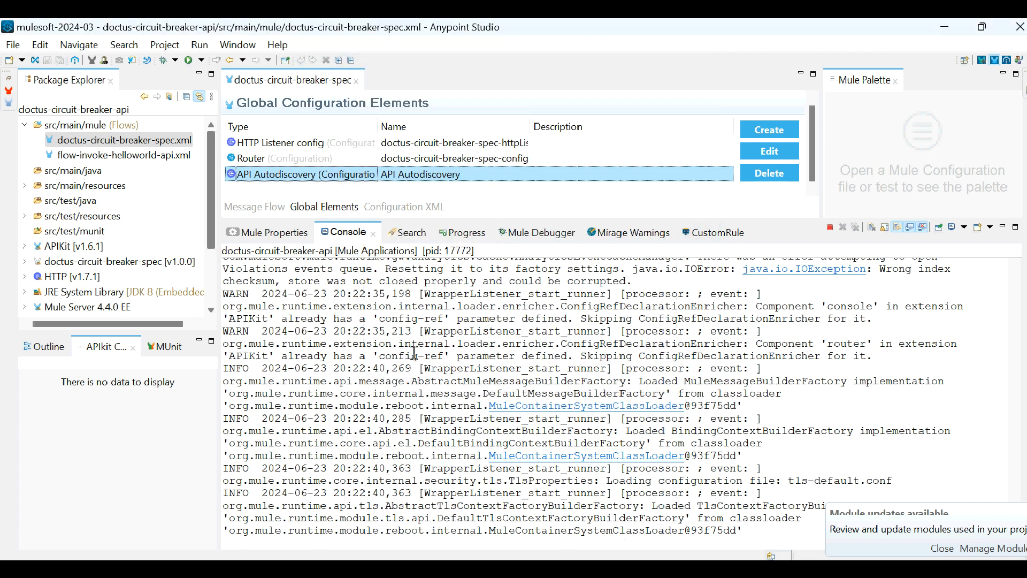
Step: Return to the message flow and look through the files in the project's src/main/resources folder
click(253, 207)
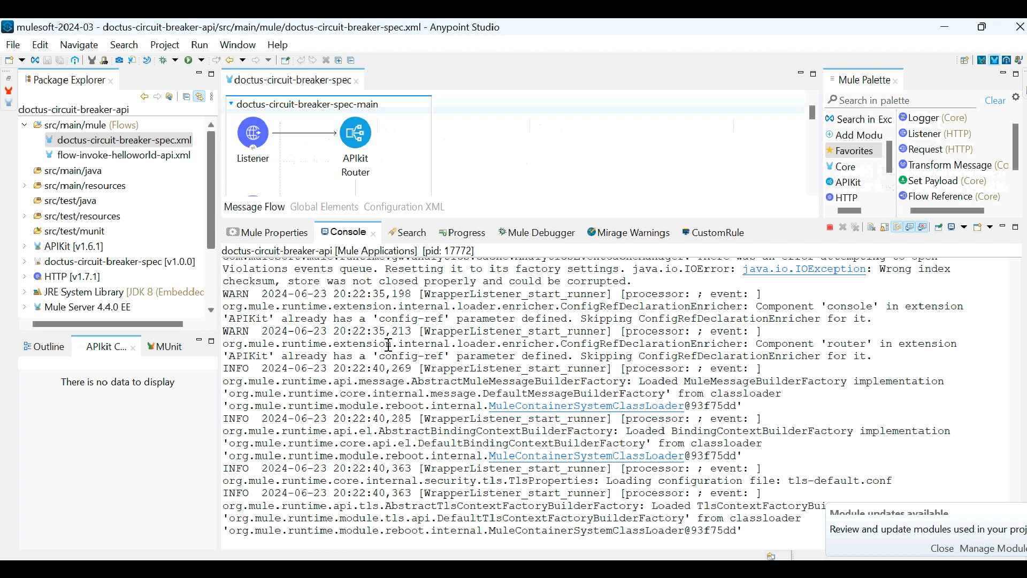
double_click(88, 186)
click(92, 200)
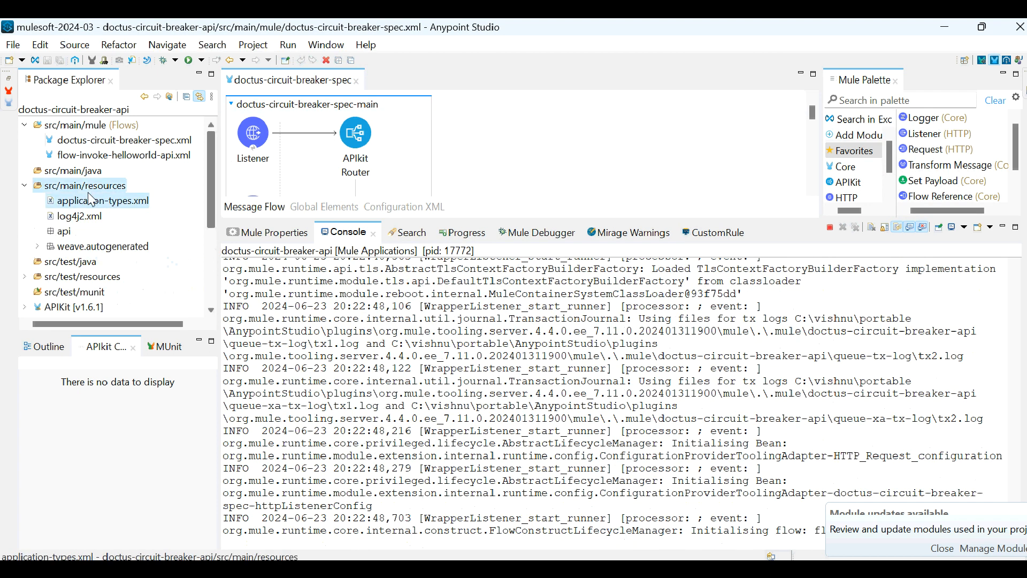
click(66, 234)
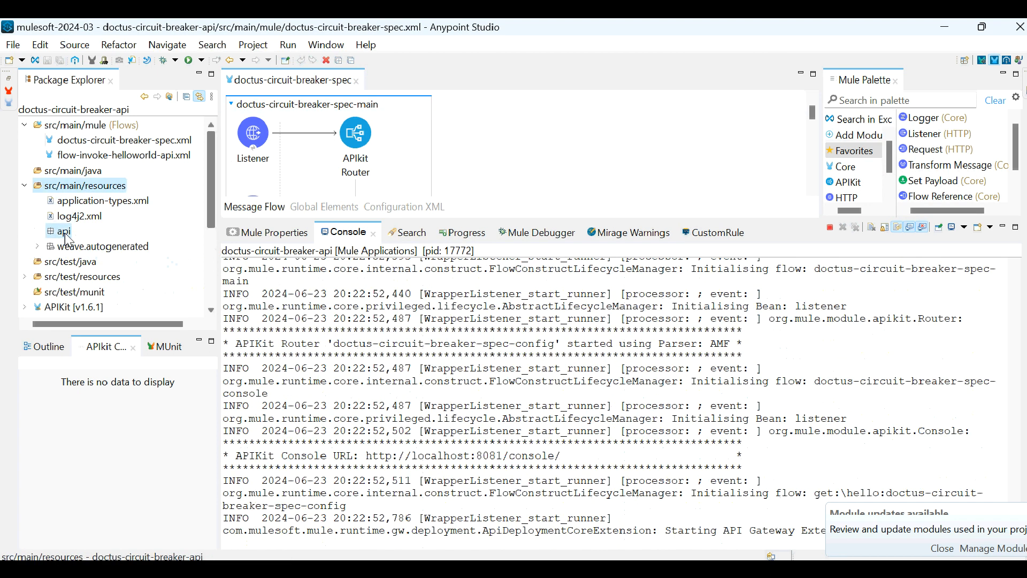
key(Left)
Step: Highlight the API key ID entry in the console's deployment log and close the module updates notice
click(387, 396)
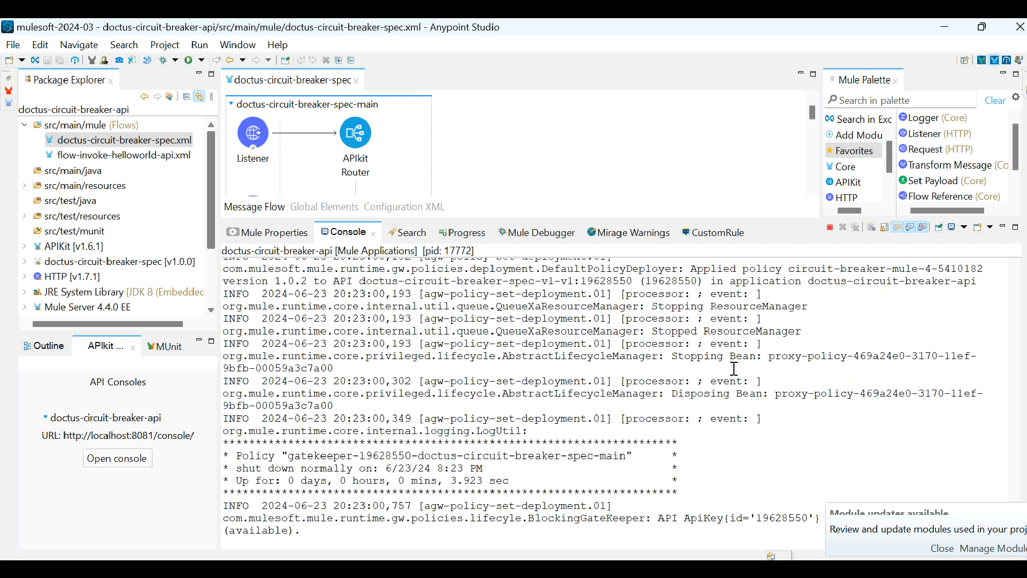
drag(659, 520, 824, 518)
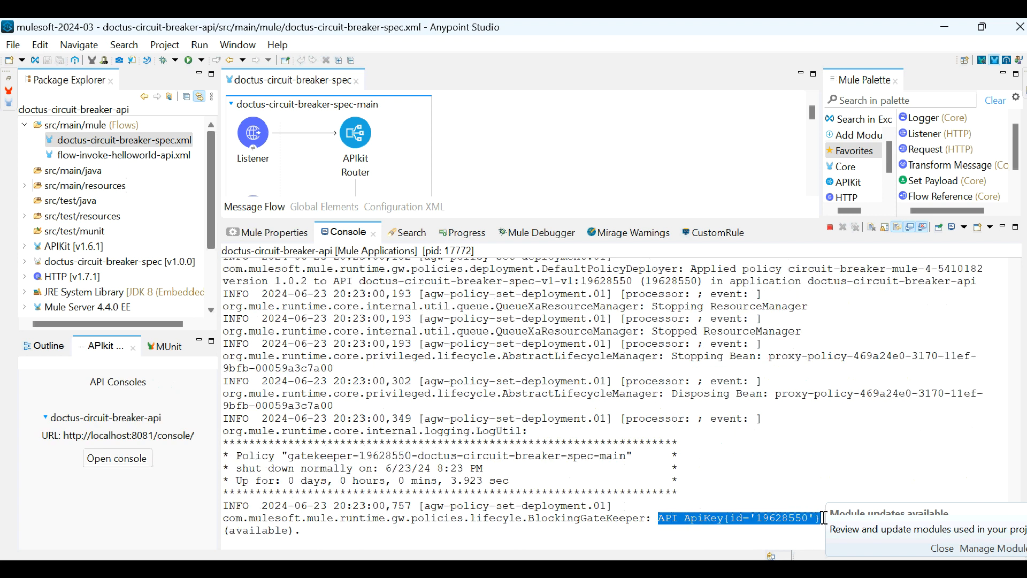
click(950, 549)
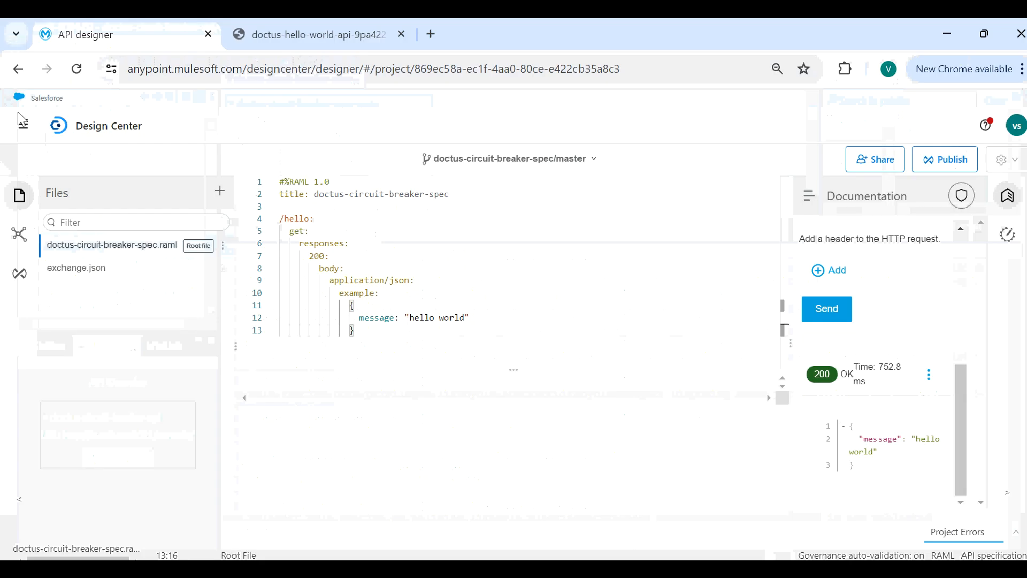
Step: In the browser, open API Manager and view the client ID in the Sandbox environment information
click(25, 128)
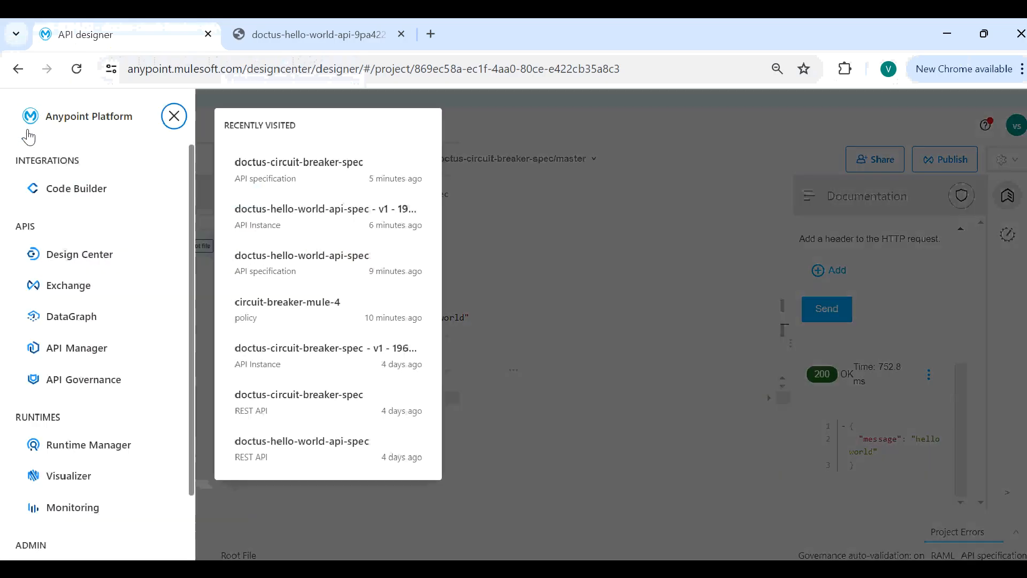
click(77, 350)
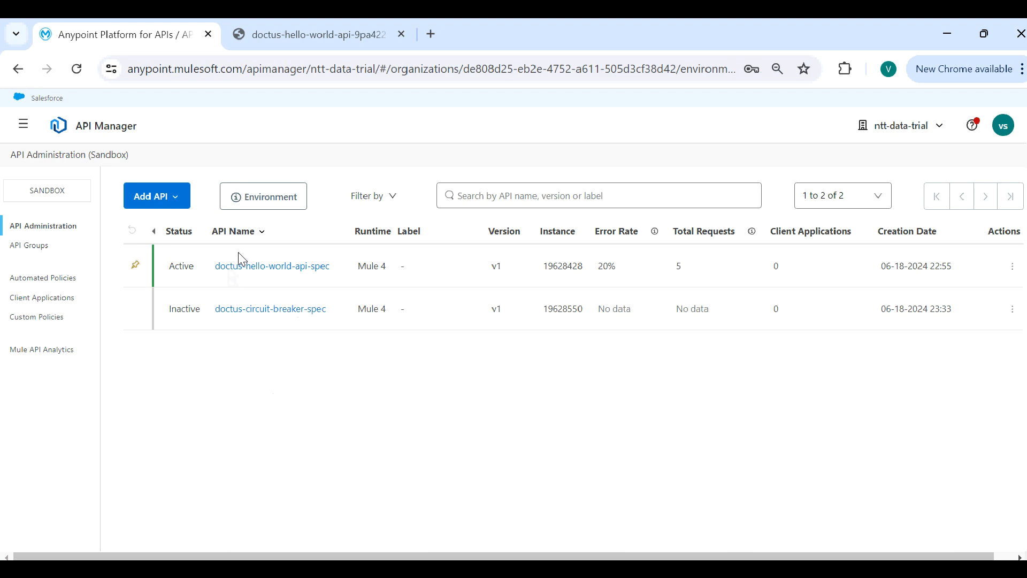
click(263, 198)
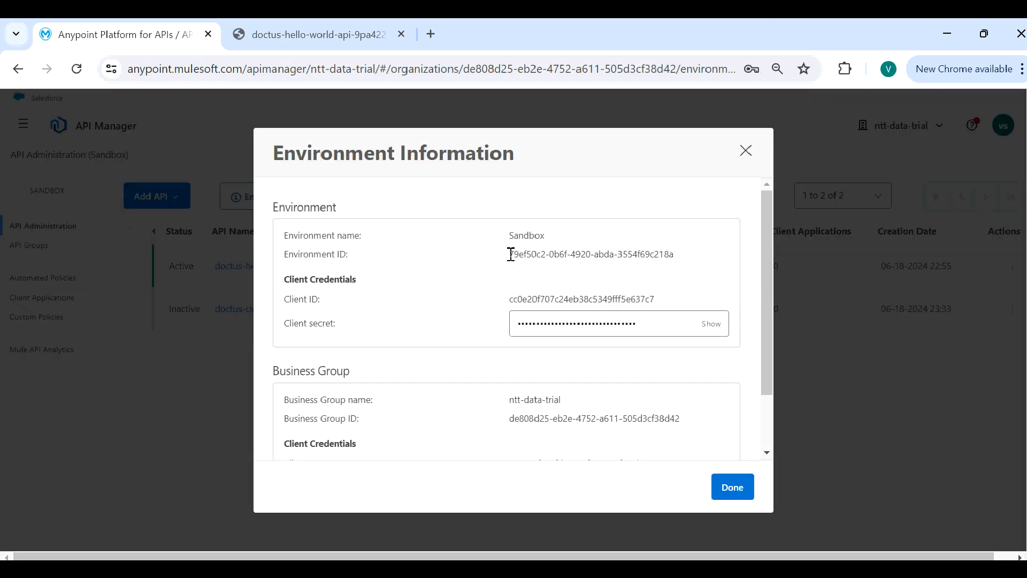
double_click(522, 299)
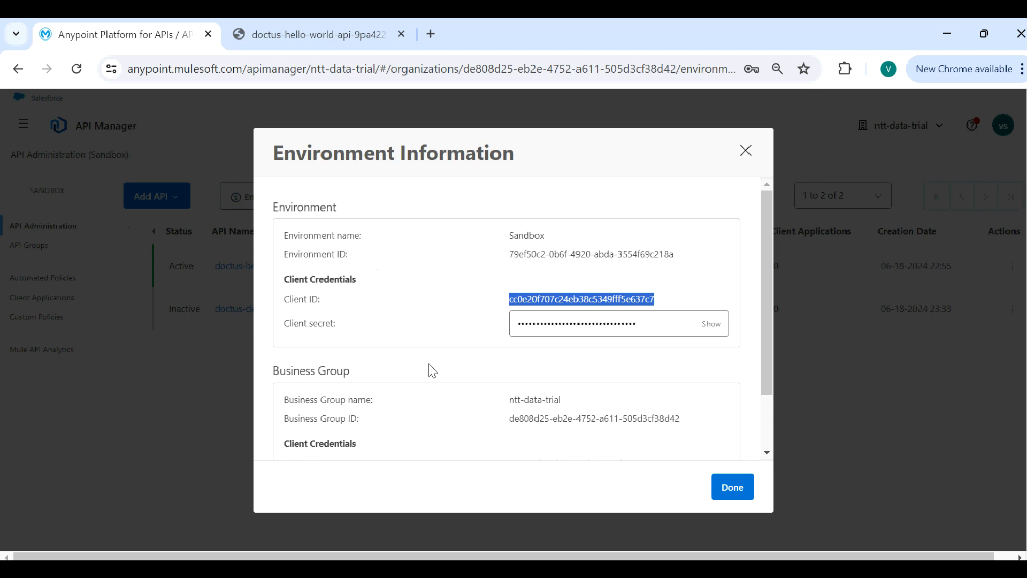
click(745, 151)
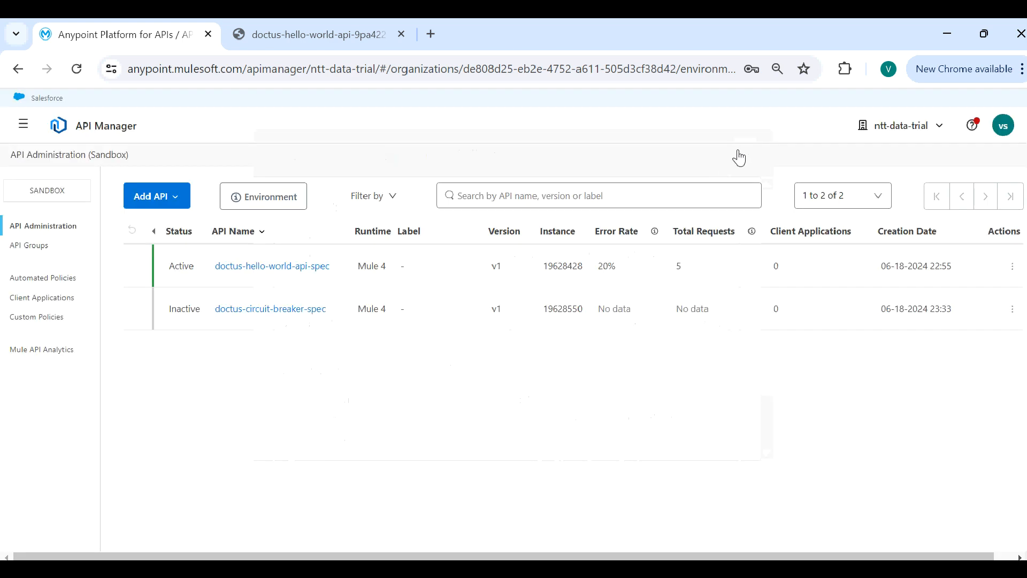
Step: Open the doctus-circuit-breaker-spec API, check its API instance ID, and show its policies
click(276, 320)
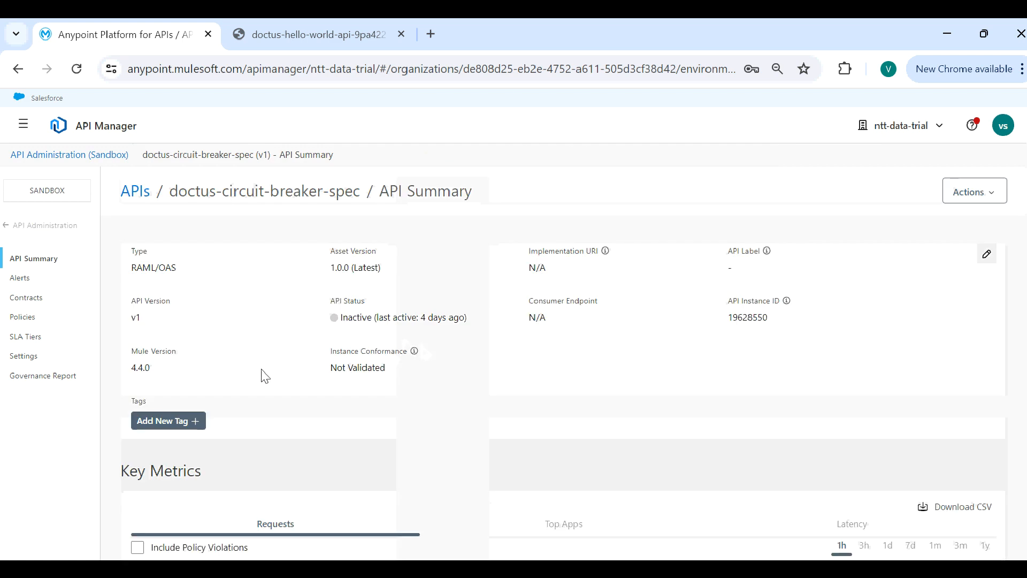
double_click(744, 317)
click(22, 318)
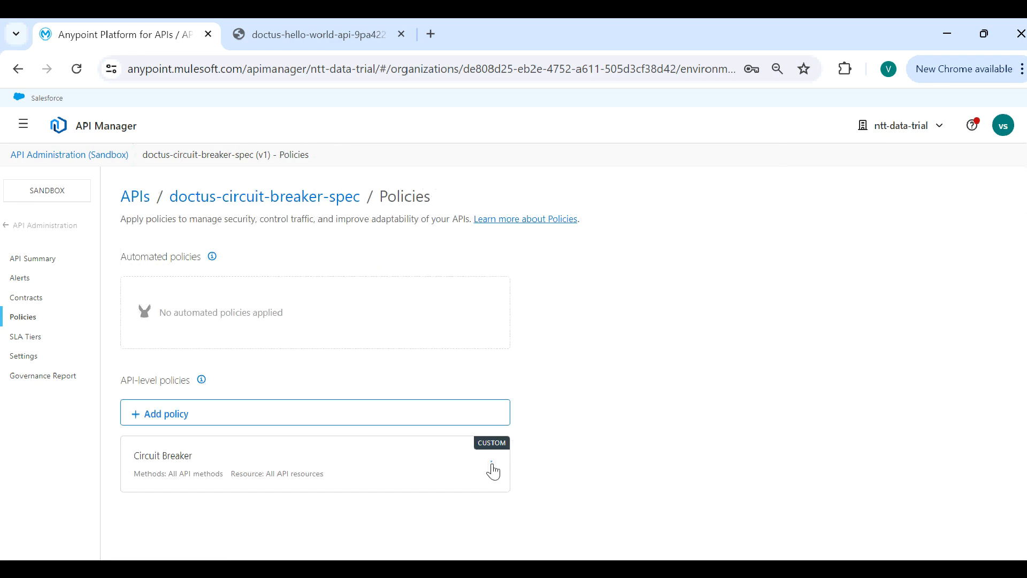
Step: Disable the custom Circuit Breaker policy applied to doctus-circuit-breaker-spec
click(491, 465)
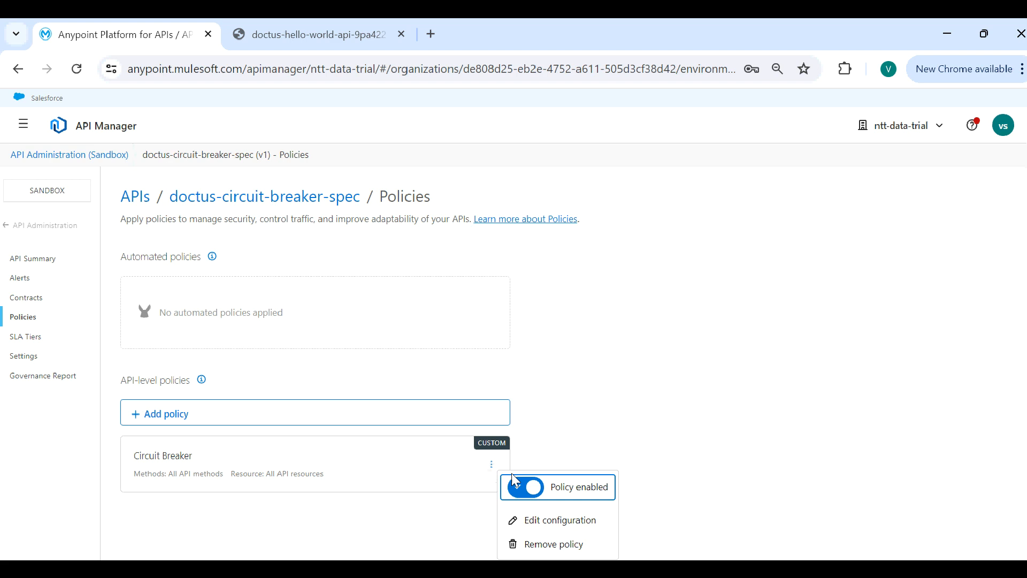
click(525, 489)
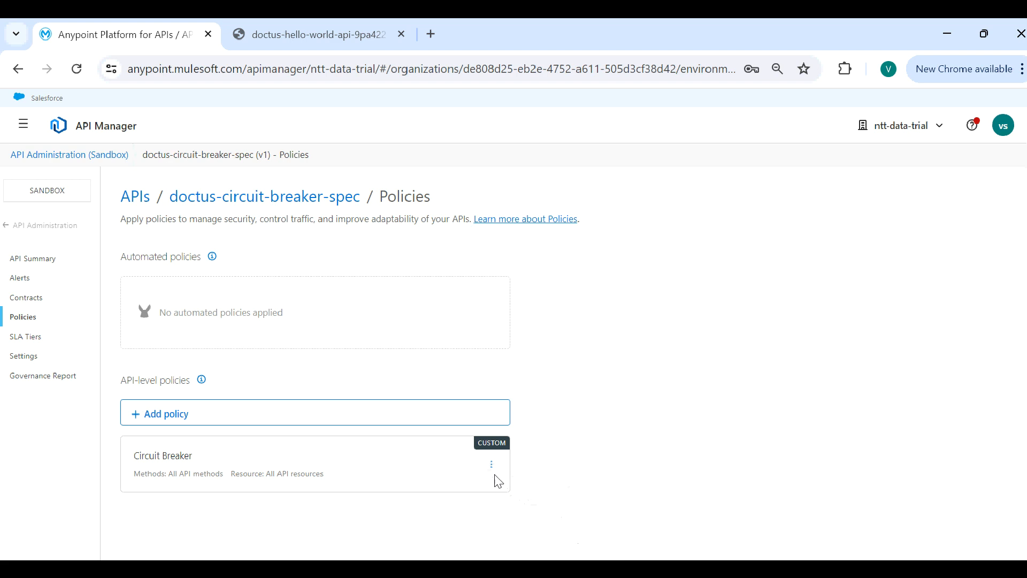
click(491, 465)
click(607, 438)
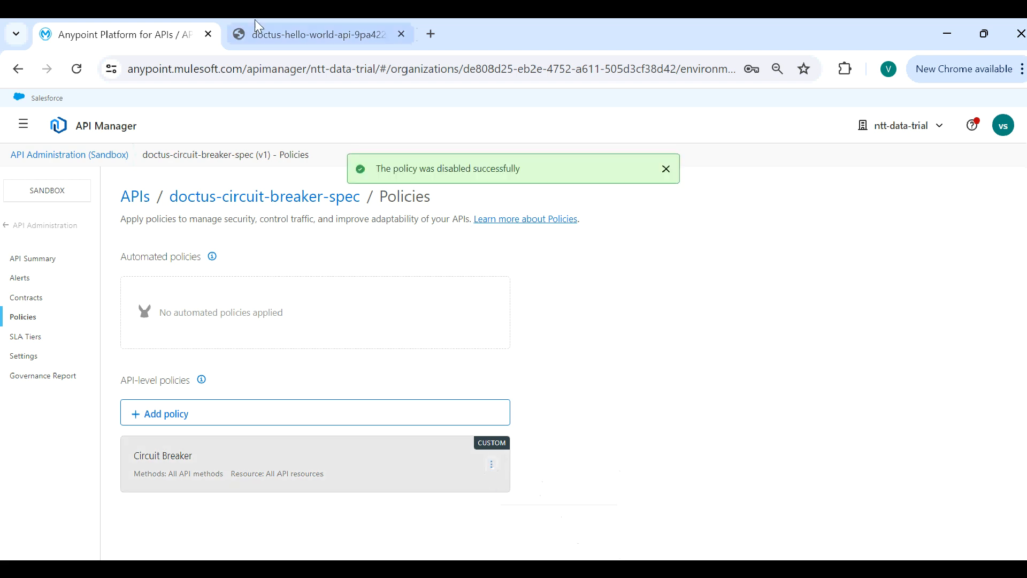
Step: Resend the deployed hello-world API request with year=2024
click(255, 33)
click(279, 65)
key(Return)
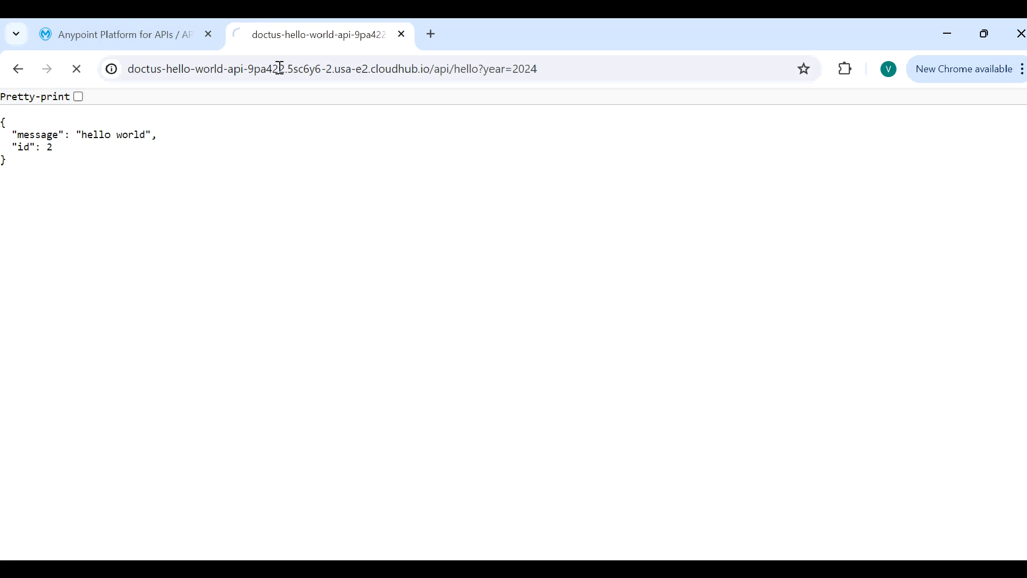
Step: Request localhost:8081/api/hello?year=2024 in a new browser tab
key(ctrl+t)
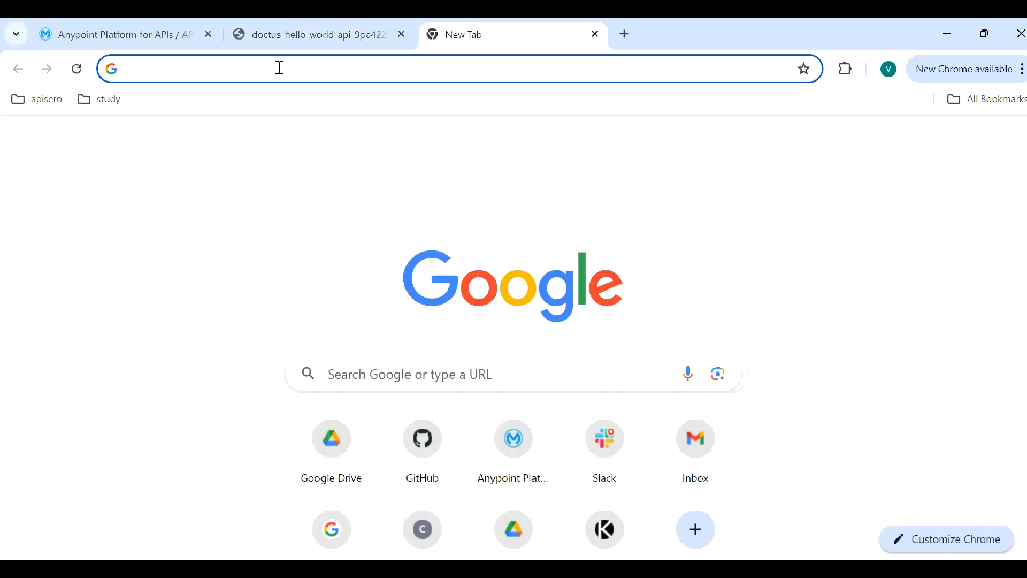
text(localhost:8081/api/hello)
key(Return)
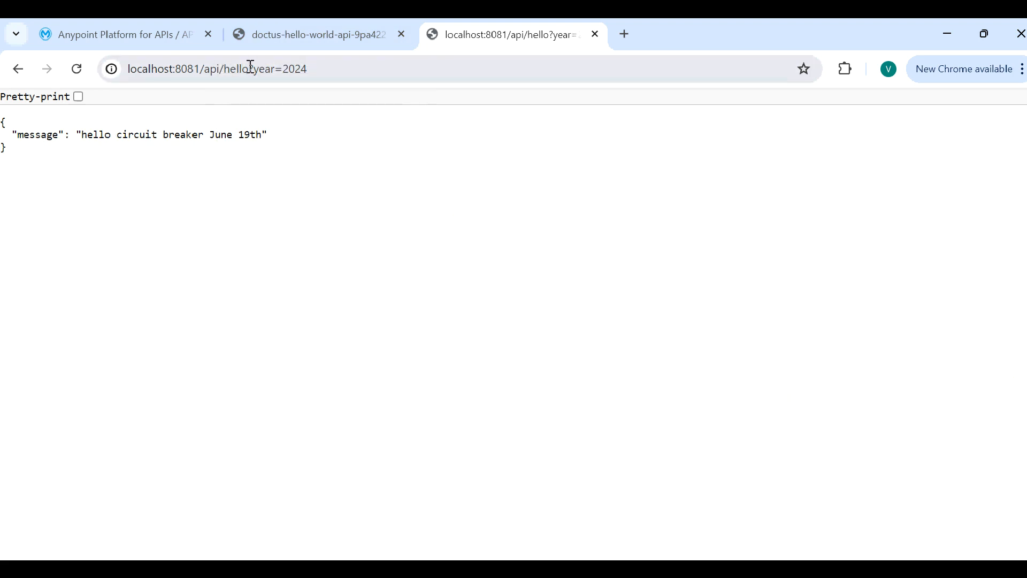
Step: Remove the year query parameter from the local API address, resend the request, and highlight the status line in the response
drag(251, 68, 395, 68)
key(BackSpace)
key(Return)
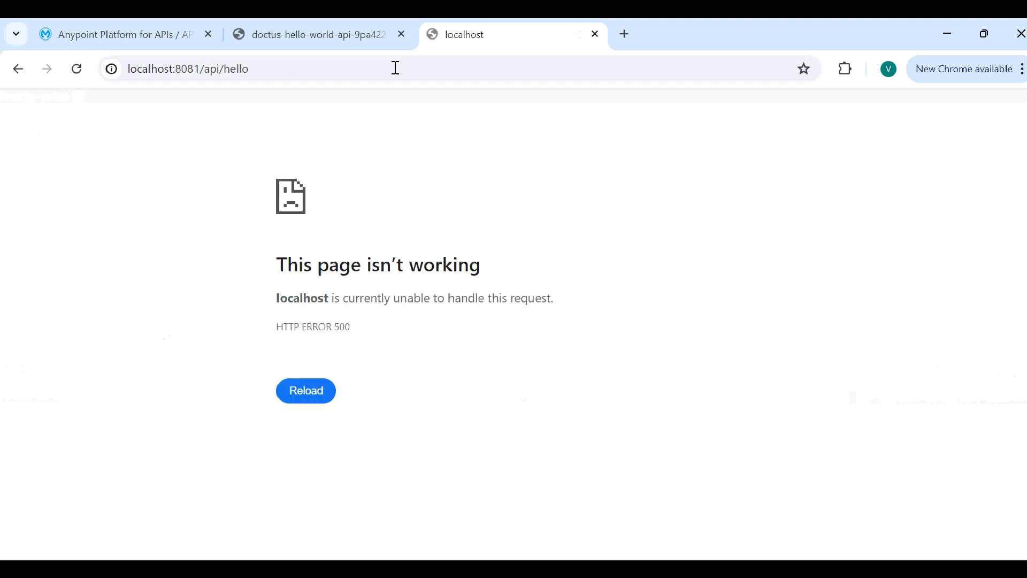
drag(279, 321, 393, 336)
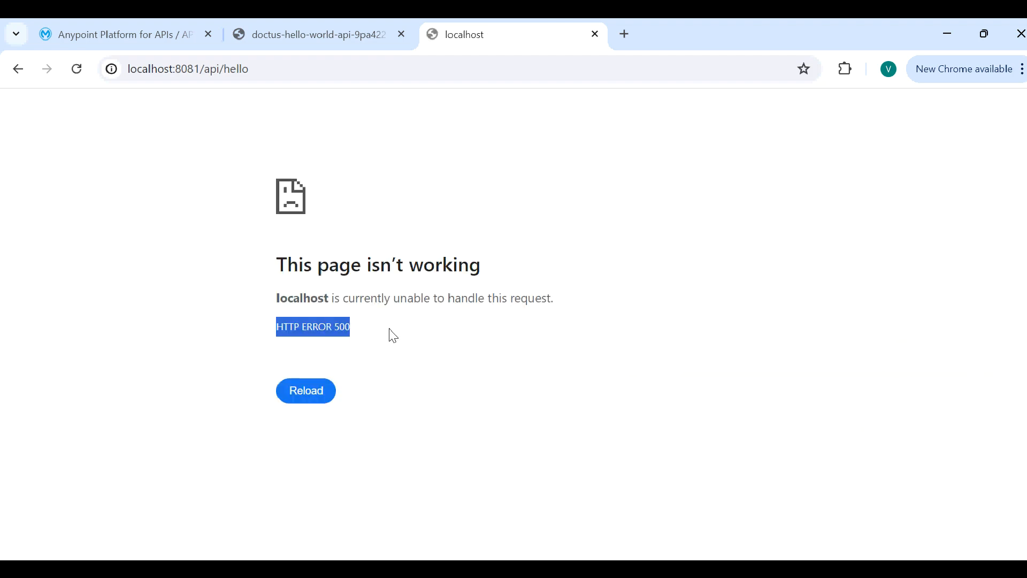
click(394, 335)
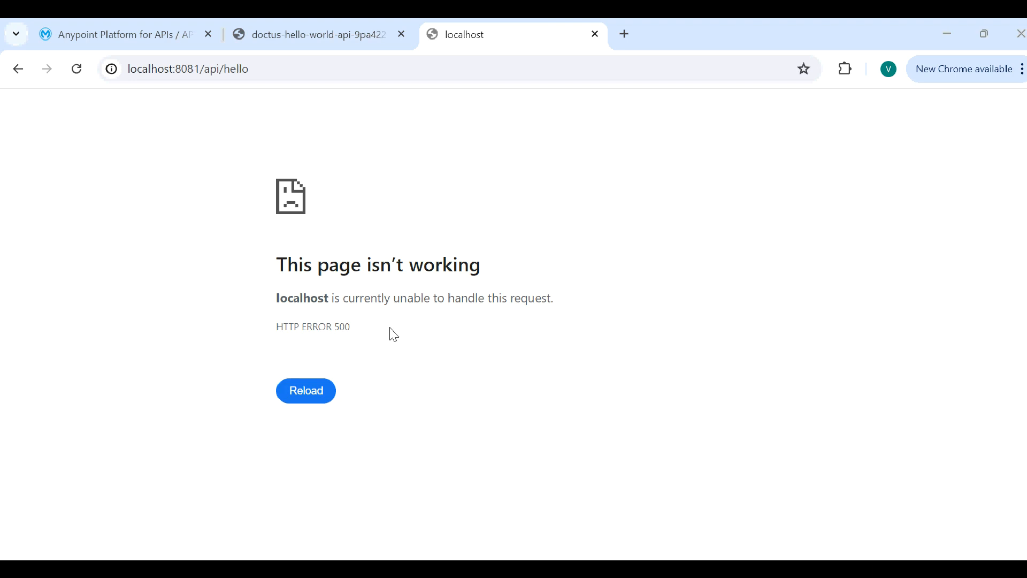
key(alt+Tab)
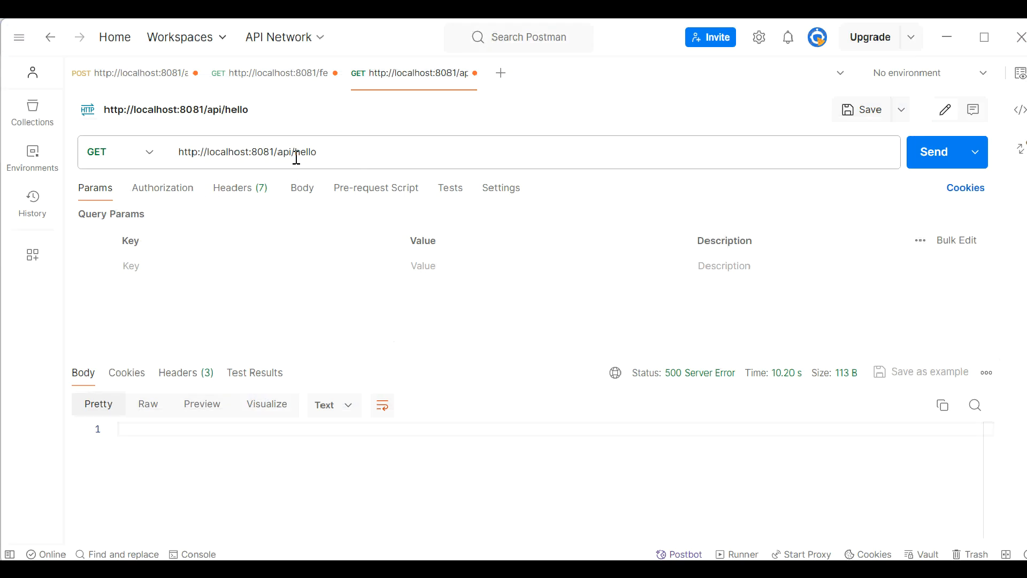
click(338, 150)
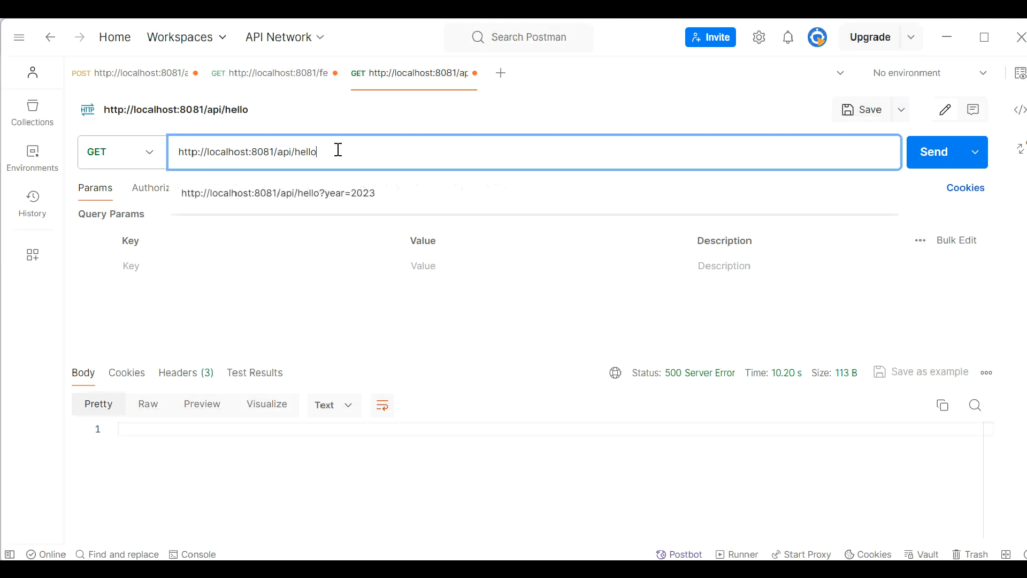
key(Down)
key(Return)
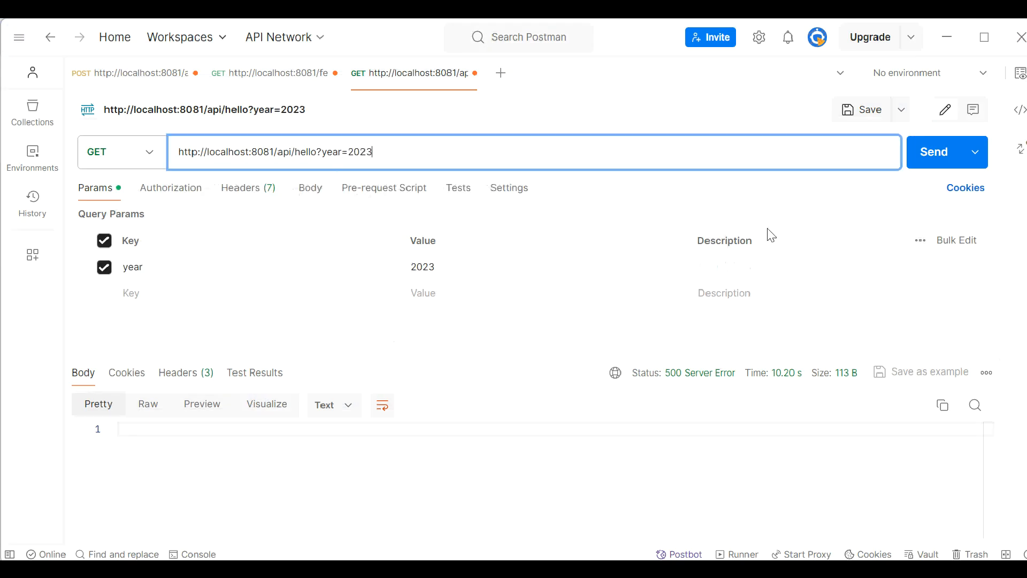
click(934, 153)
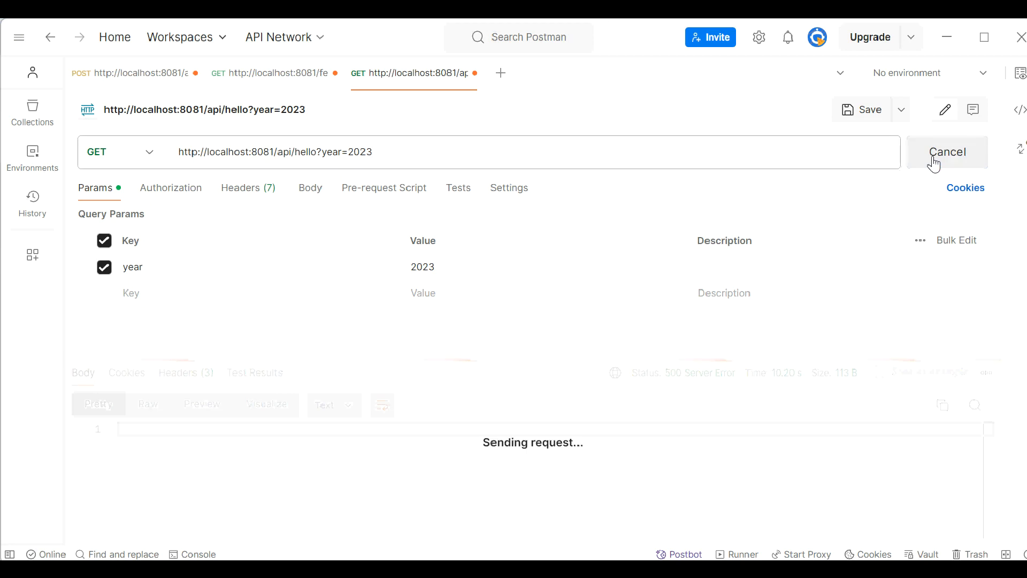
drag(296, 493, 484, 433)
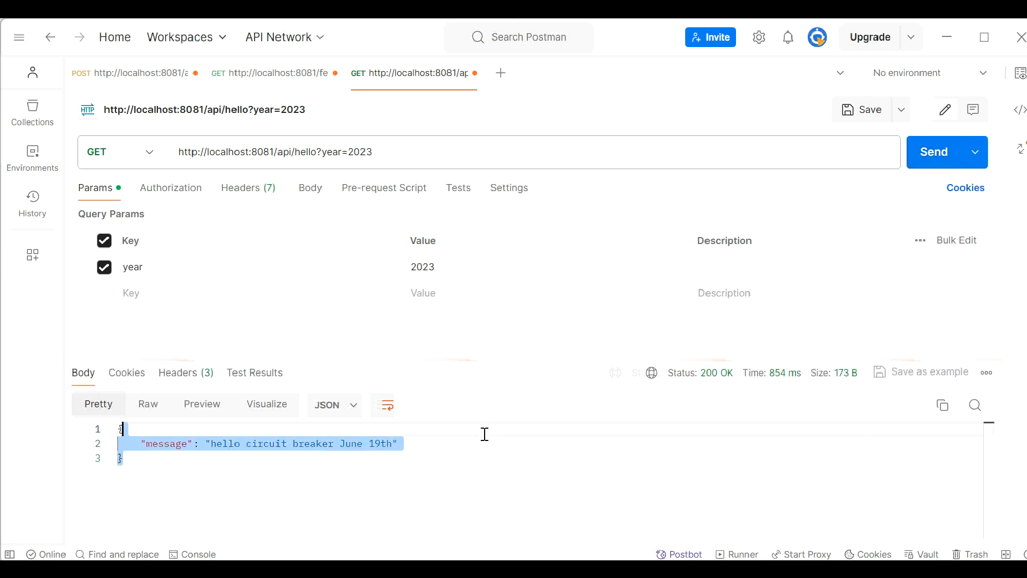
Step: Highlight the hello-world API response logged in the Anypoint Studio console and clear the console
drag(316, 152, 372, 152)
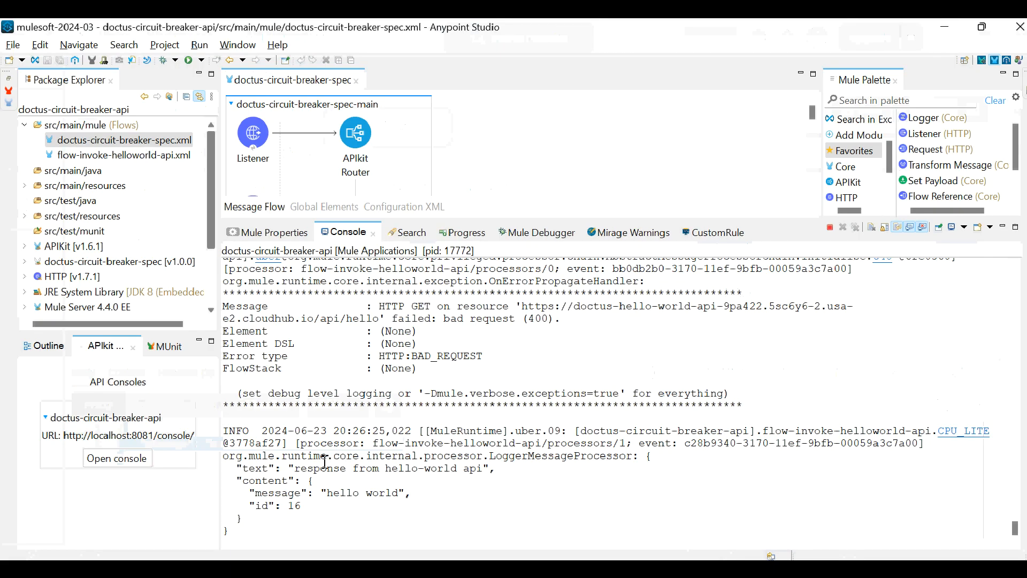
drag(251, 474, 286, 539)
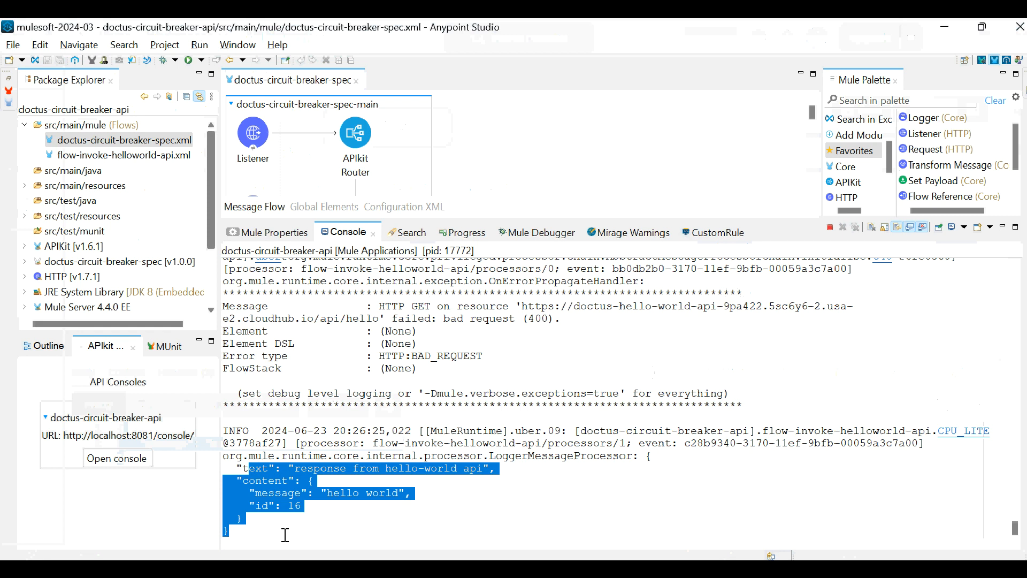
click(422, 477)
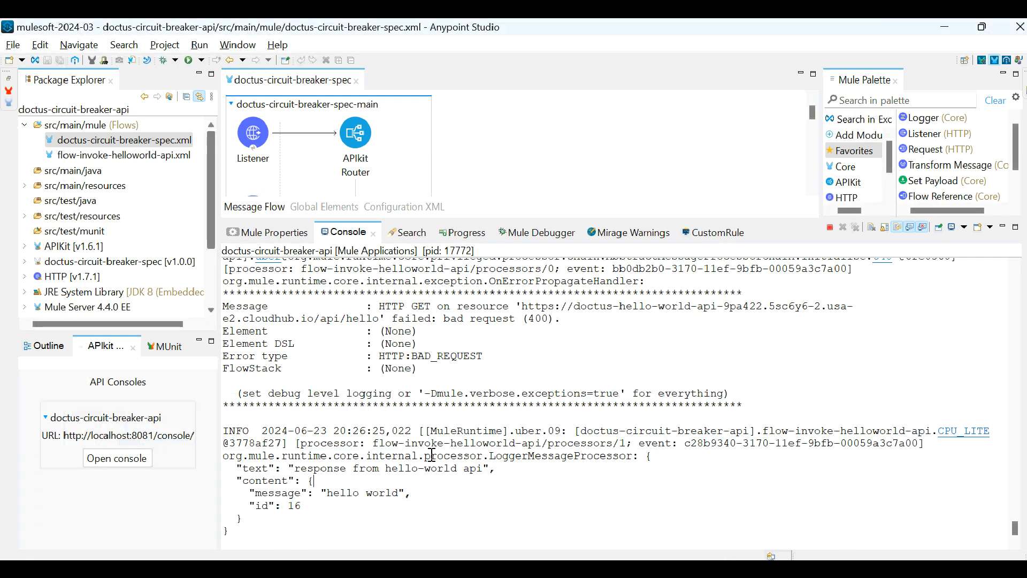
right_click(383, 442)
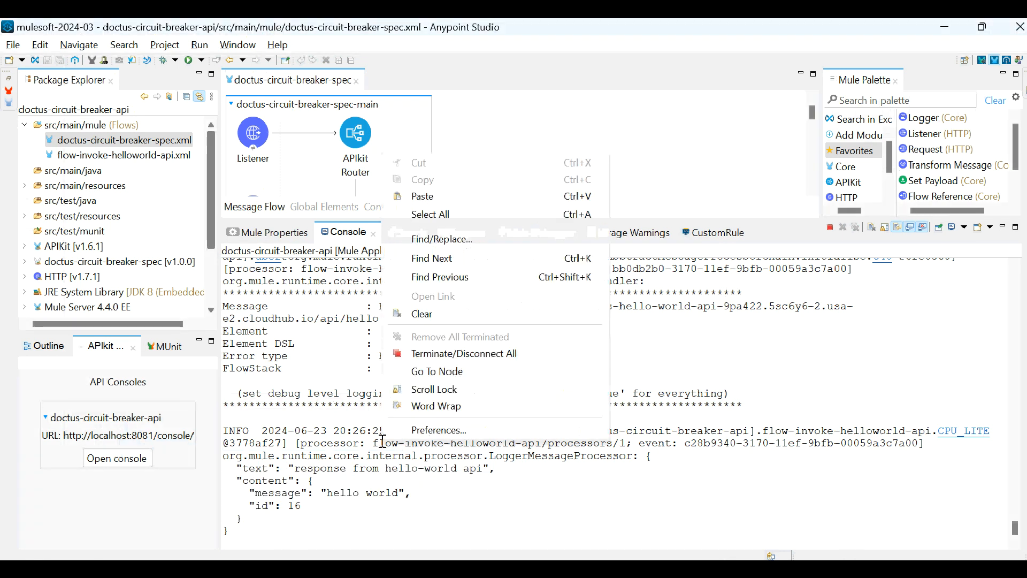
click(425, 318)
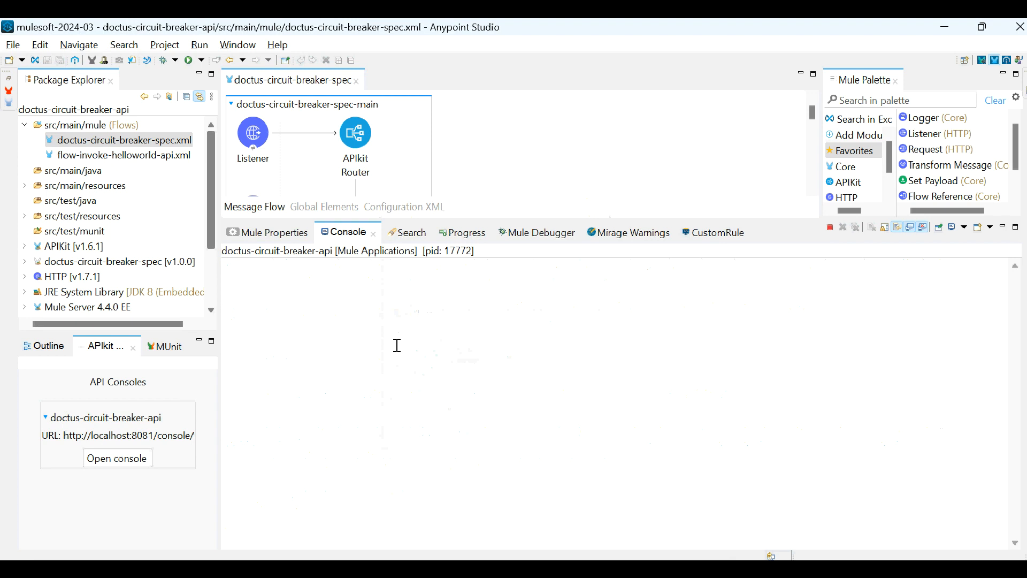
Step: Return to Postman, remove the year query parameter from the local hello request, resend it, and inspect the response status
key(alt+Tab)
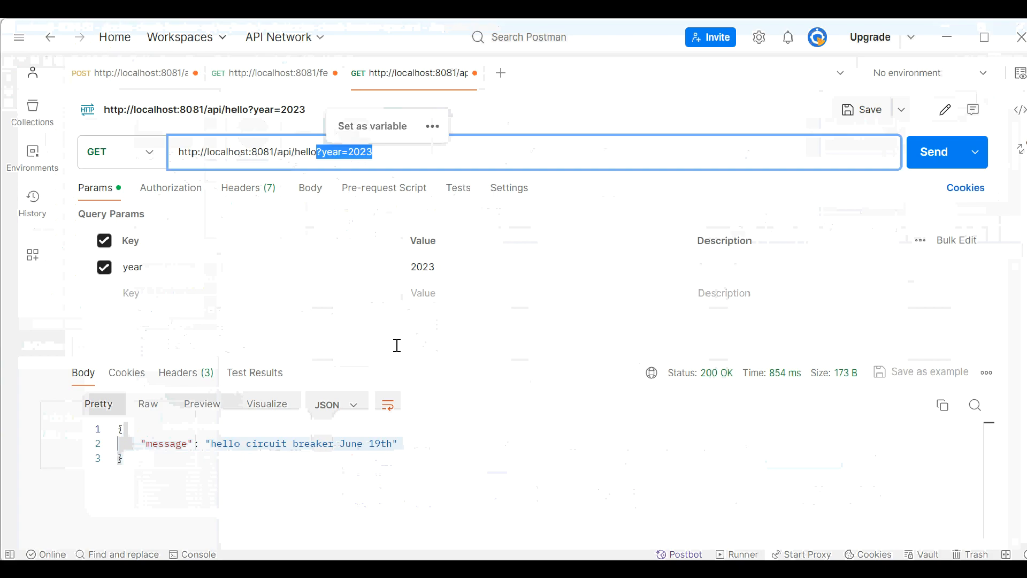
key(BackSpace)
key(Return)
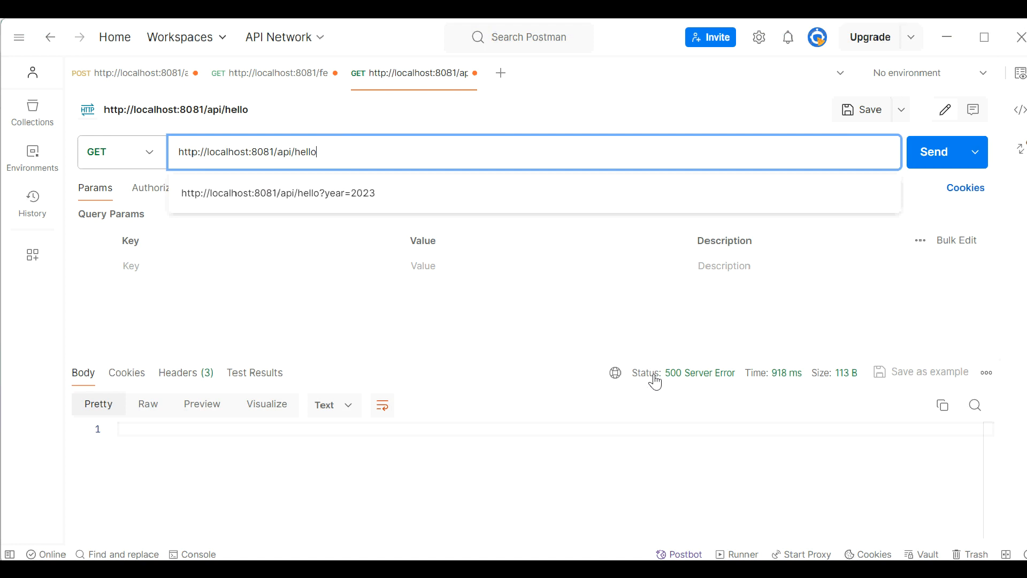
click(657, 381)
mouse_move(689, 383)
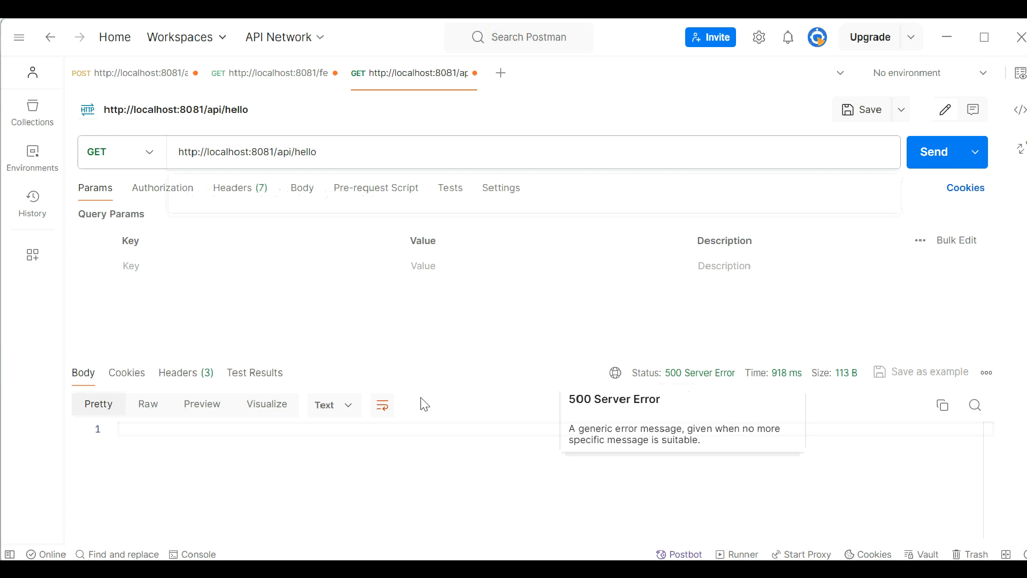
Step: Review the error details for the failed hello-world call in the Anypoint Studio console and clear the log
key(alt+Tab)
drag(334, 418, 430, 495)
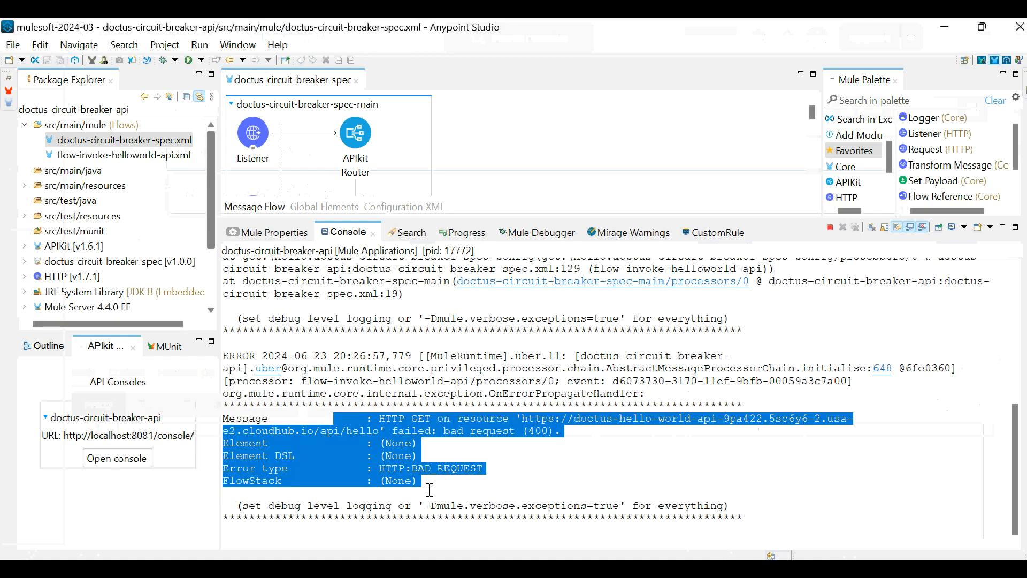
drag(495, 505, 487, 546)
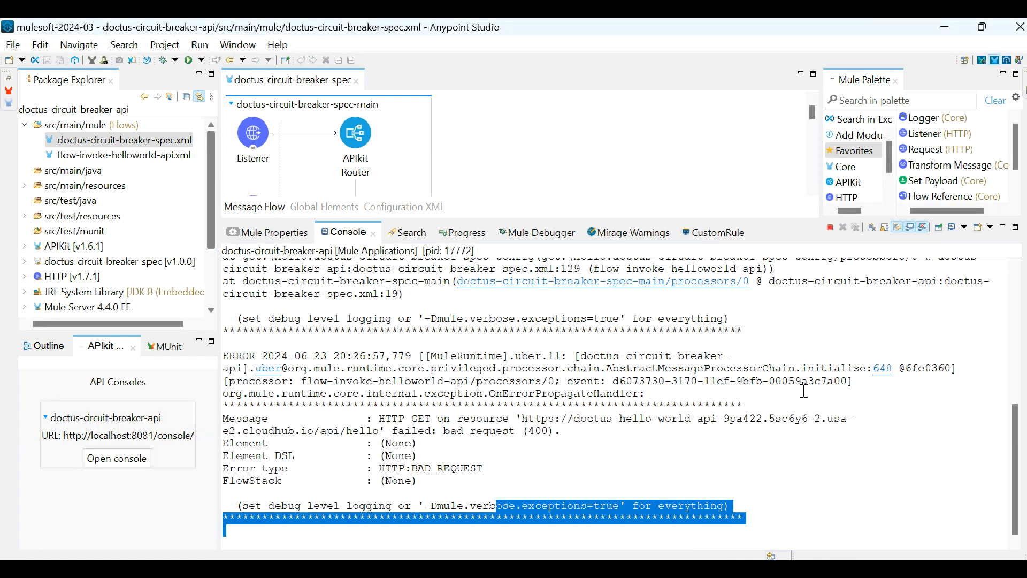
drag(1019, 460, 1023, 481)
right_click(615, 484)
click(533, 482)
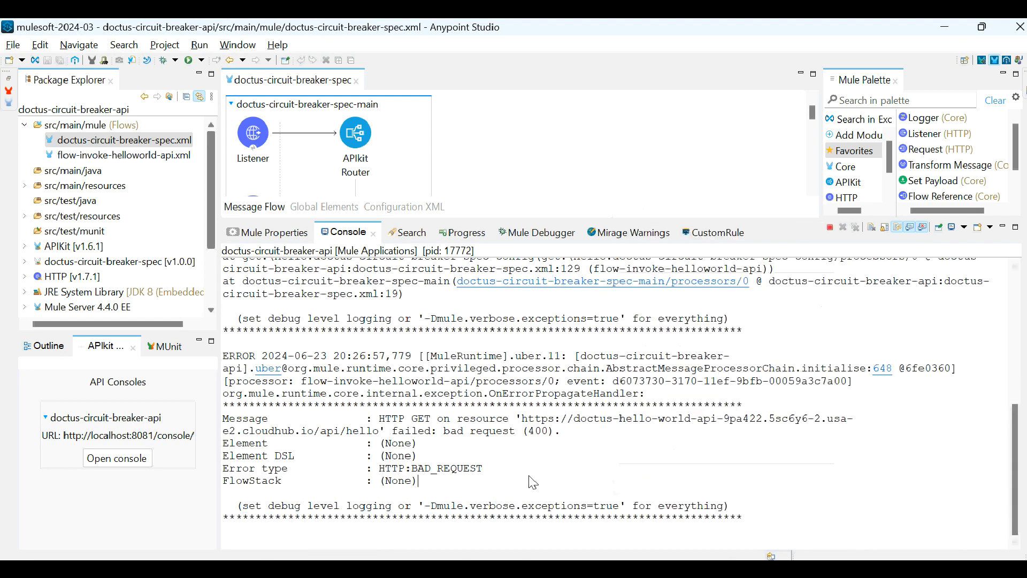
right_click(533, 482)
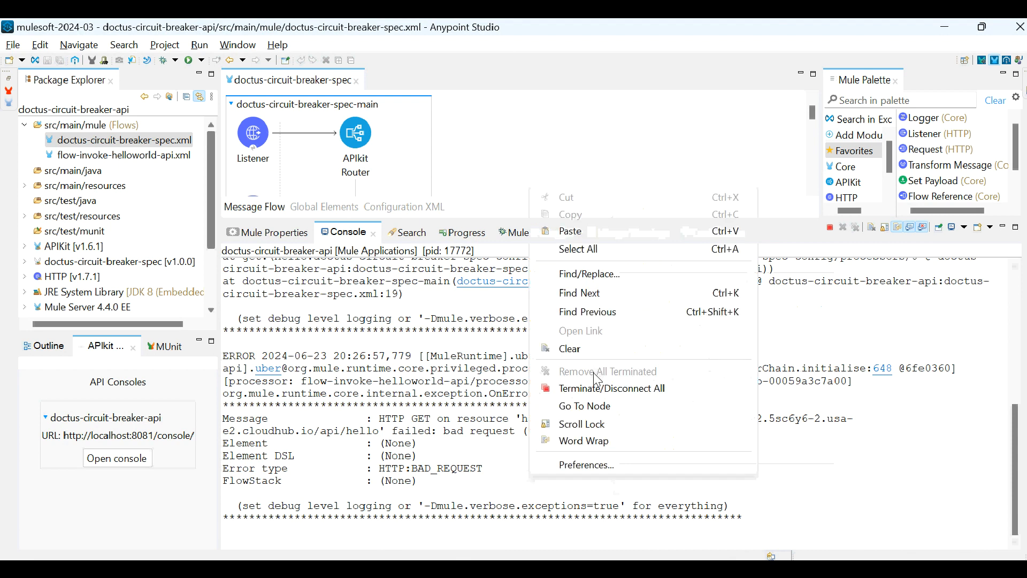
click(567, 349)
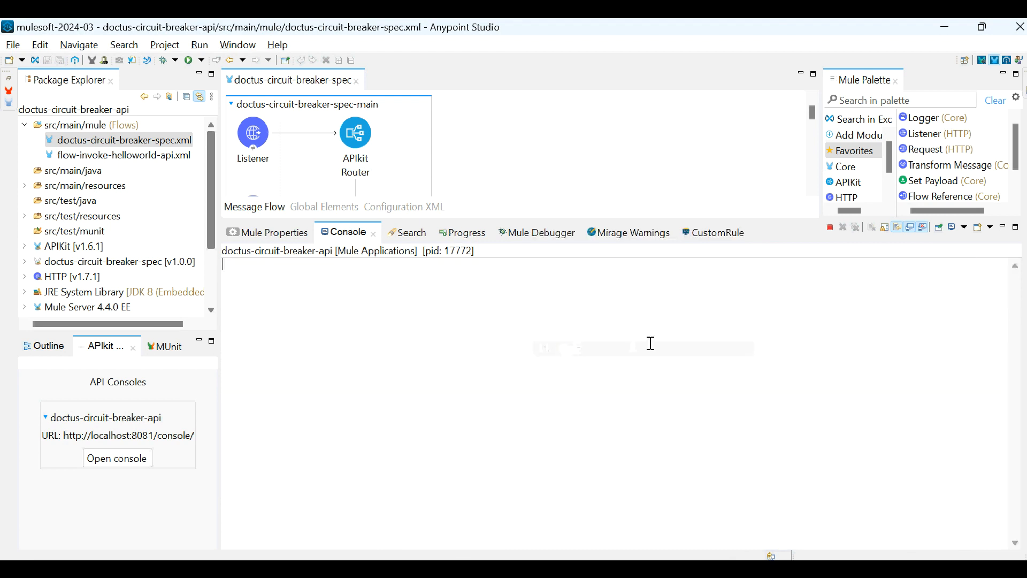
Step: Switch back to Postman and resend the local hello request with the query parameter year=2023 restored
key(alt+Tab)
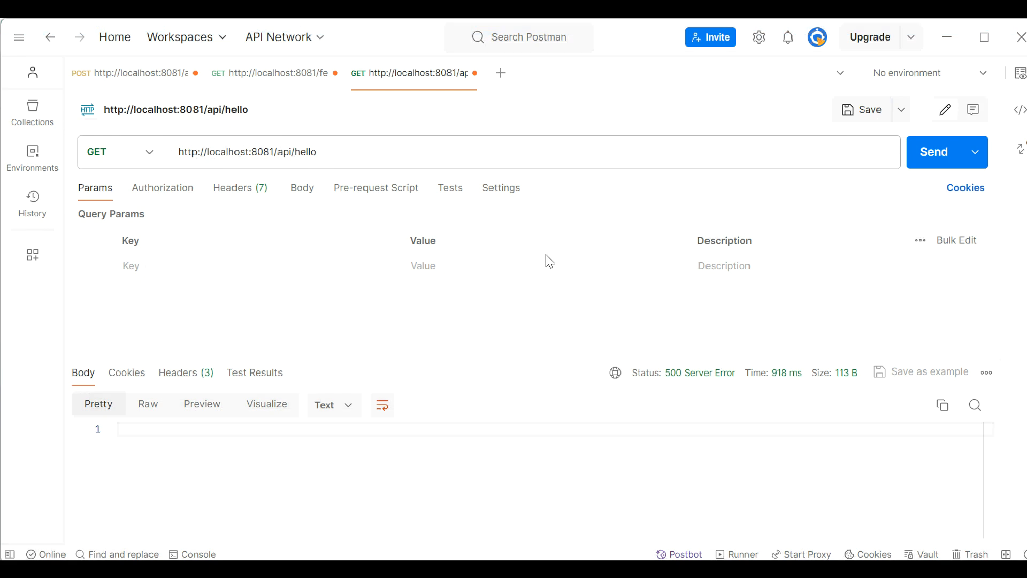
click(462, 148)
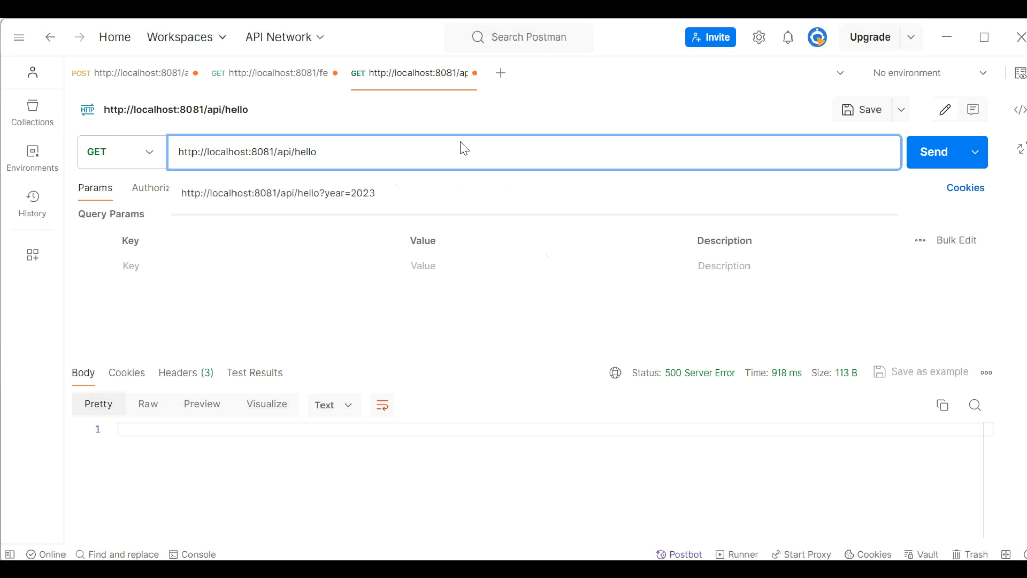
key(Down)
key(Return)
key(Return)
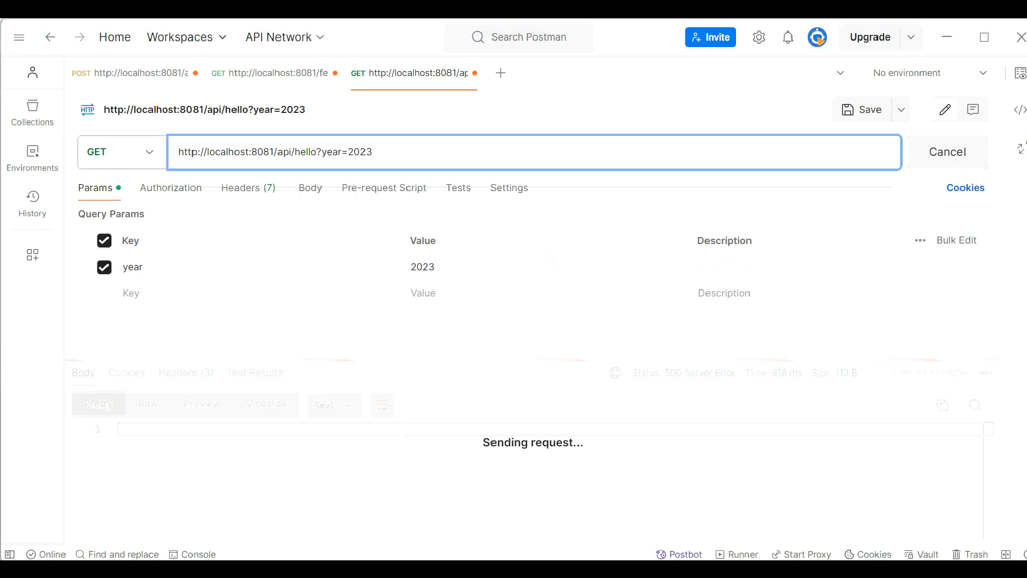
click(257, 506)
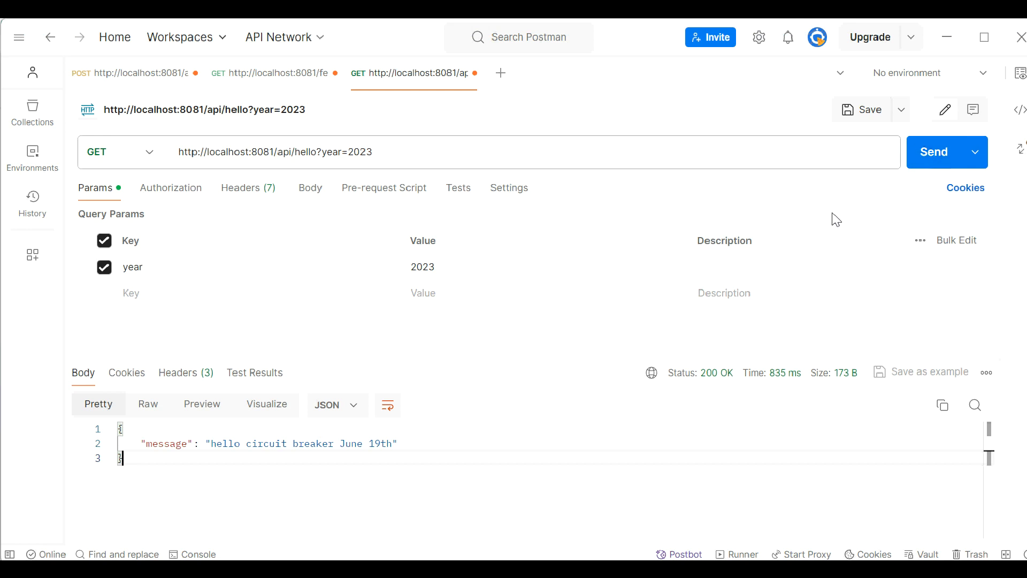
Step: Switch to Chrome and request localhost:8081/api/hello?year=2024
key(alt+Tab)
click(355, 69)
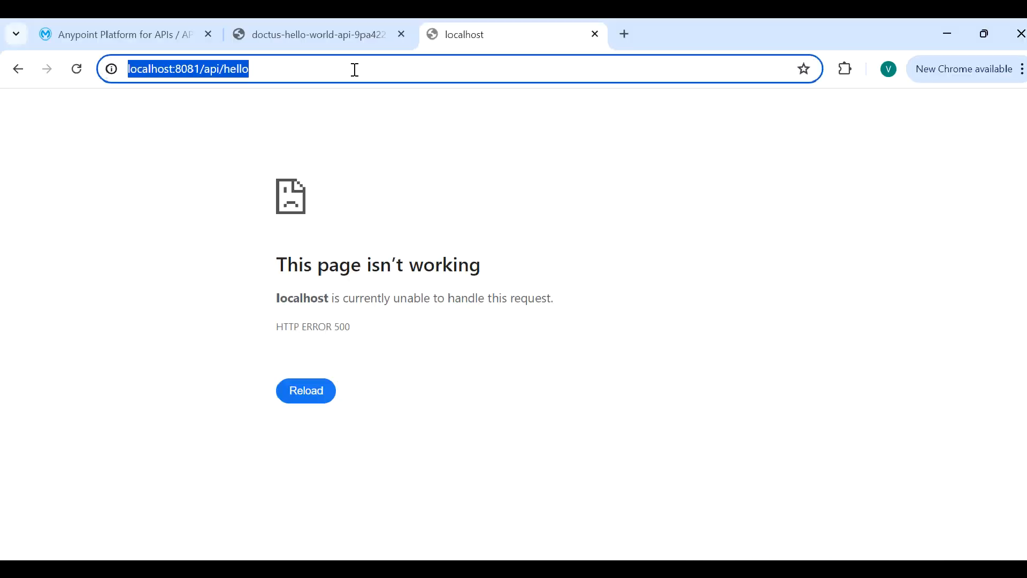
click(354, 69)
text(?year=2024)
key(Return)
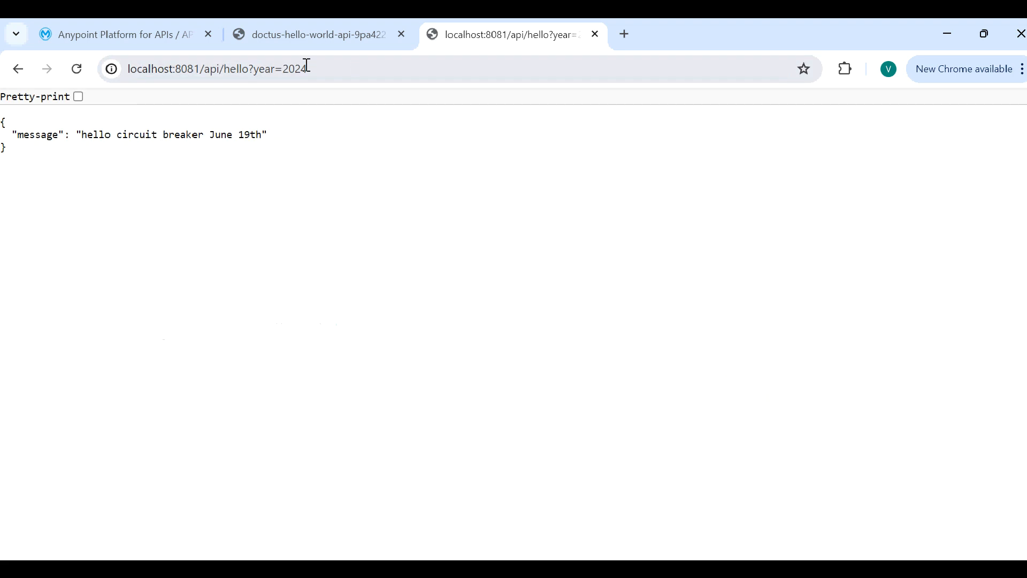
Step: Try to enable the custom Circuit Breaker policy on doctus-circuit-breaker-spec in API Manager and open its configuration
click(141, 38)
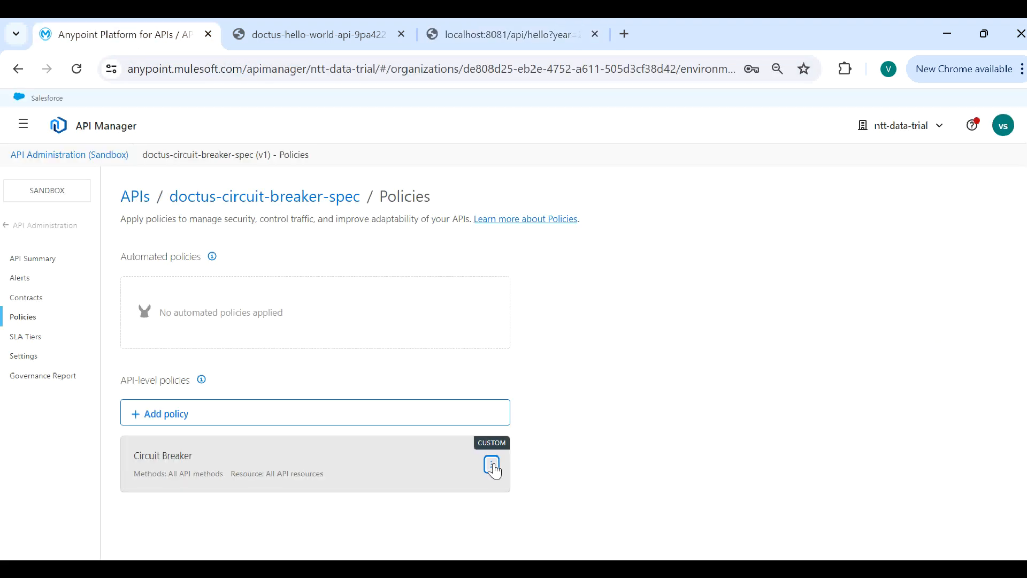
click(492, 465)
click(525, 488)
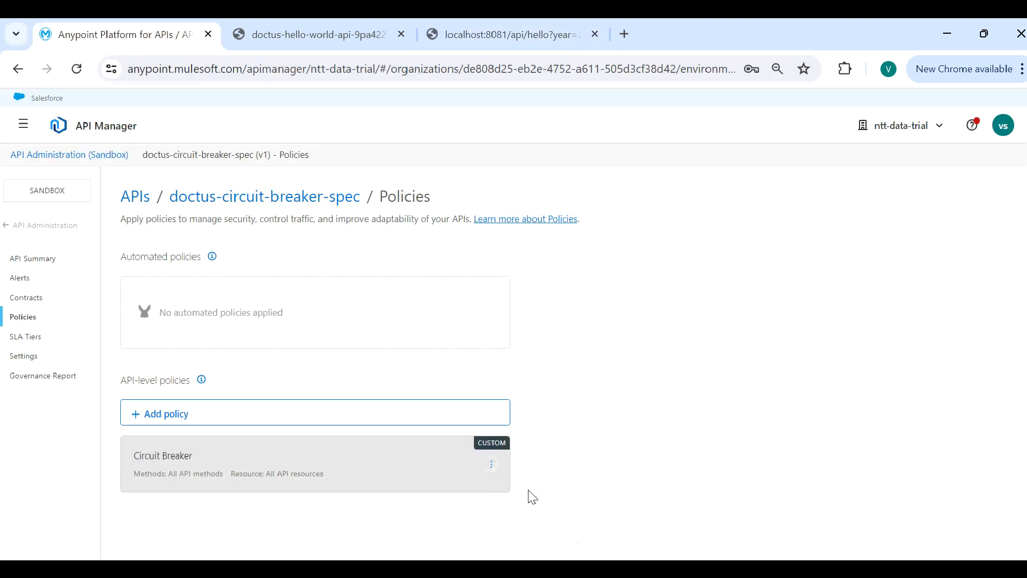
click(491, 465)
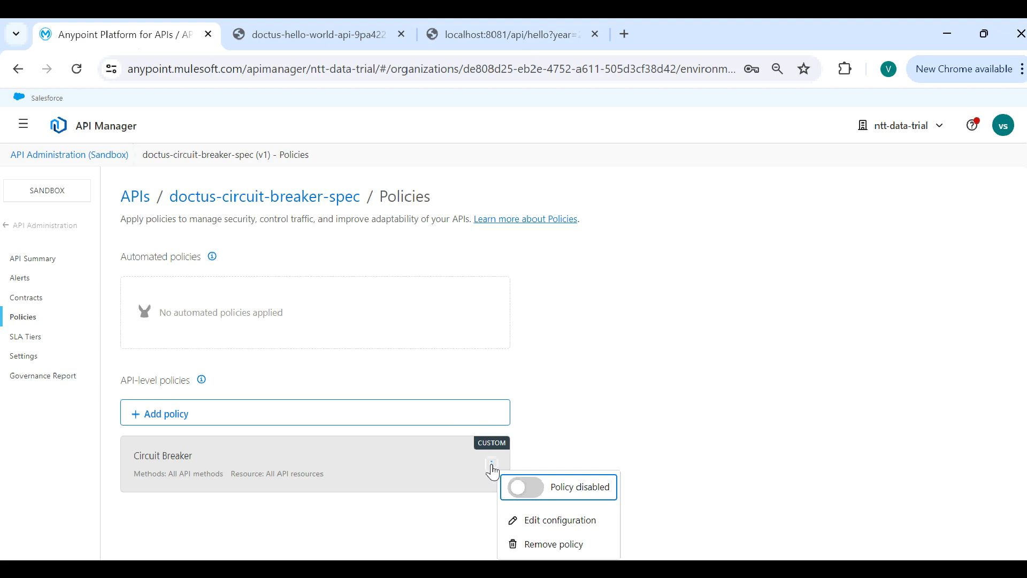
click(552, 527)
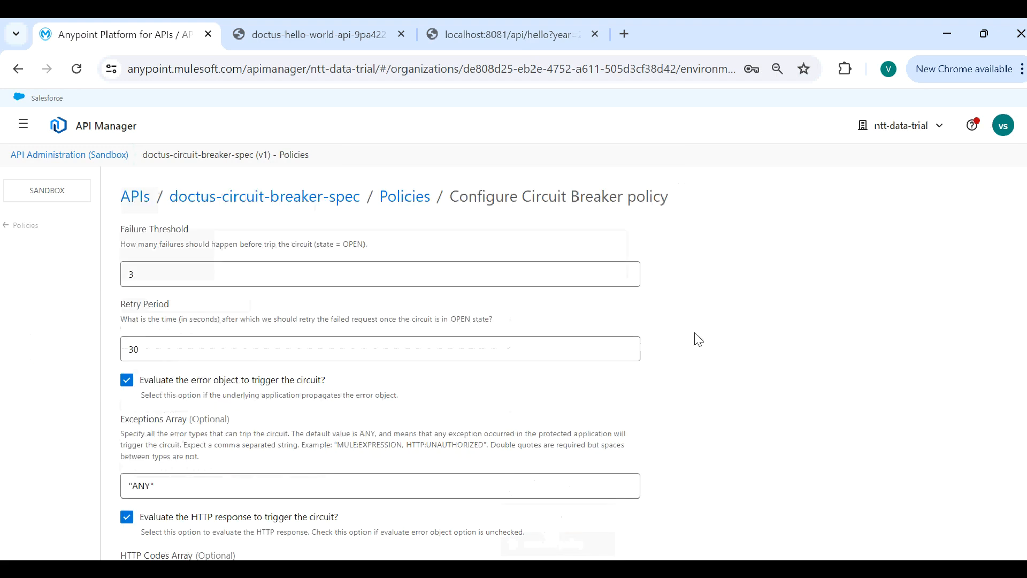
Step: Set the Circuit Breaker policy's Retry Period to 60 seconds and save the configuration
click(168, 352)
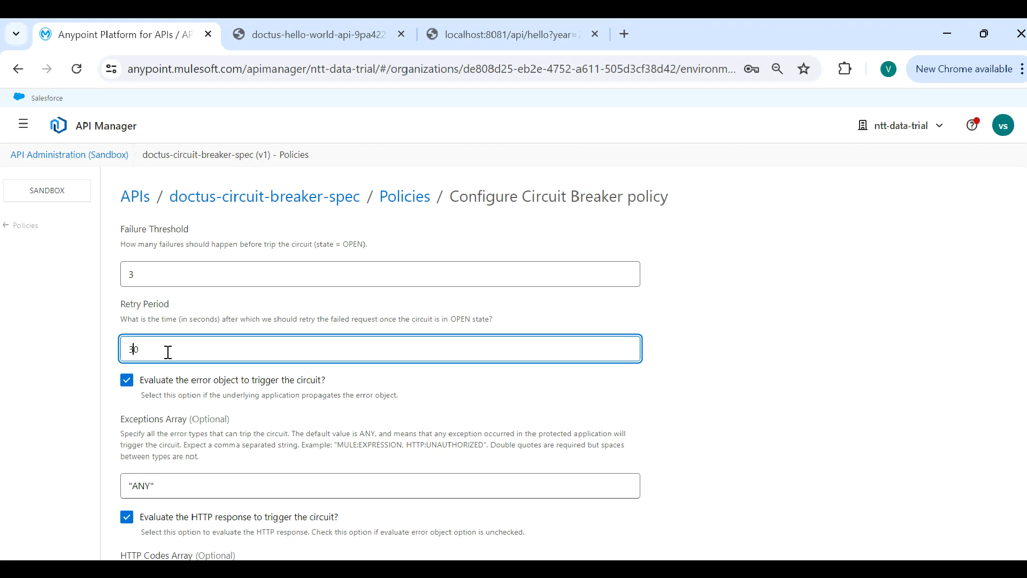
text(60)
click(812, 374)
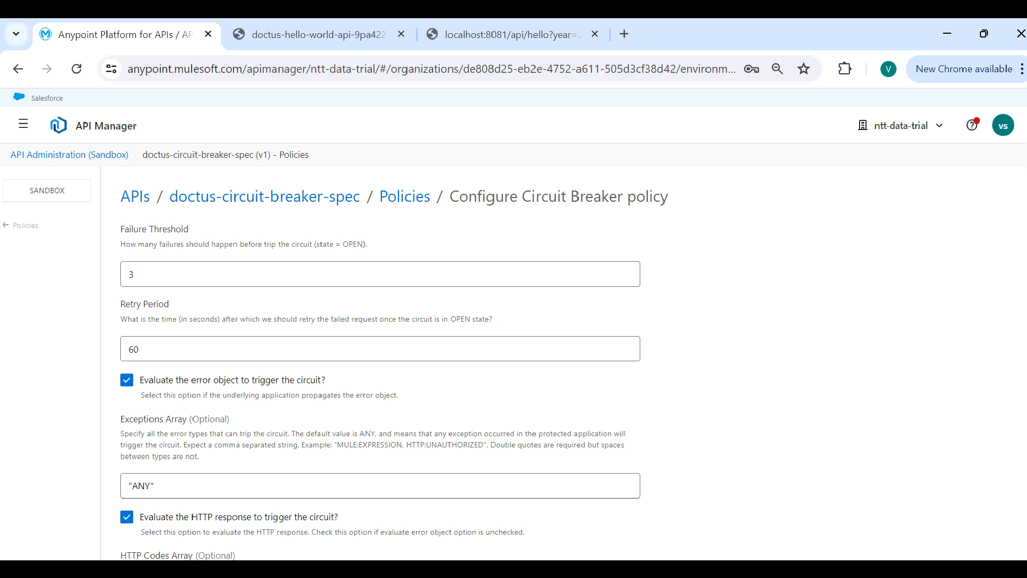
scroll(380, 363, down, 4)
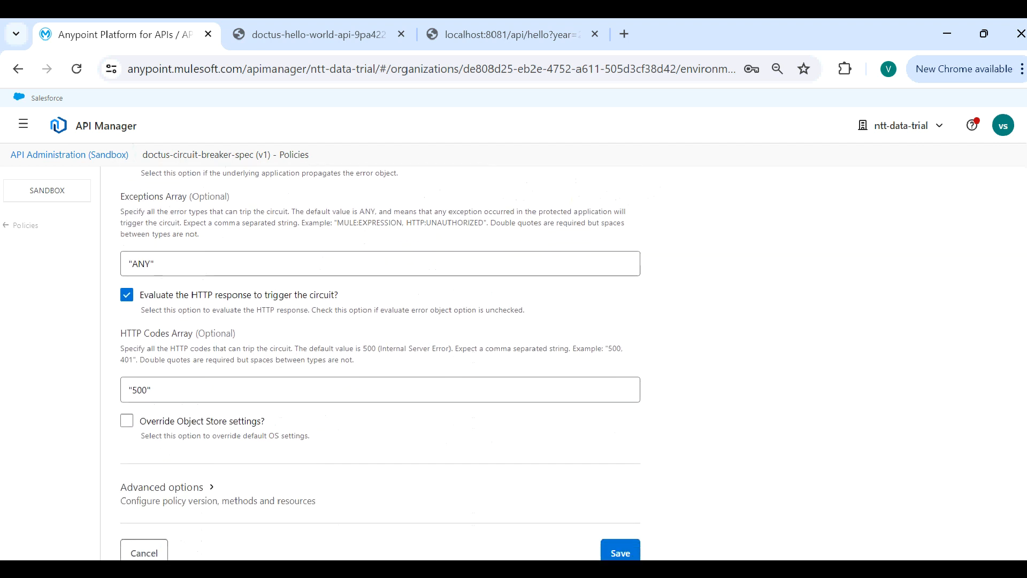
scroll(380, 364, down, 1)
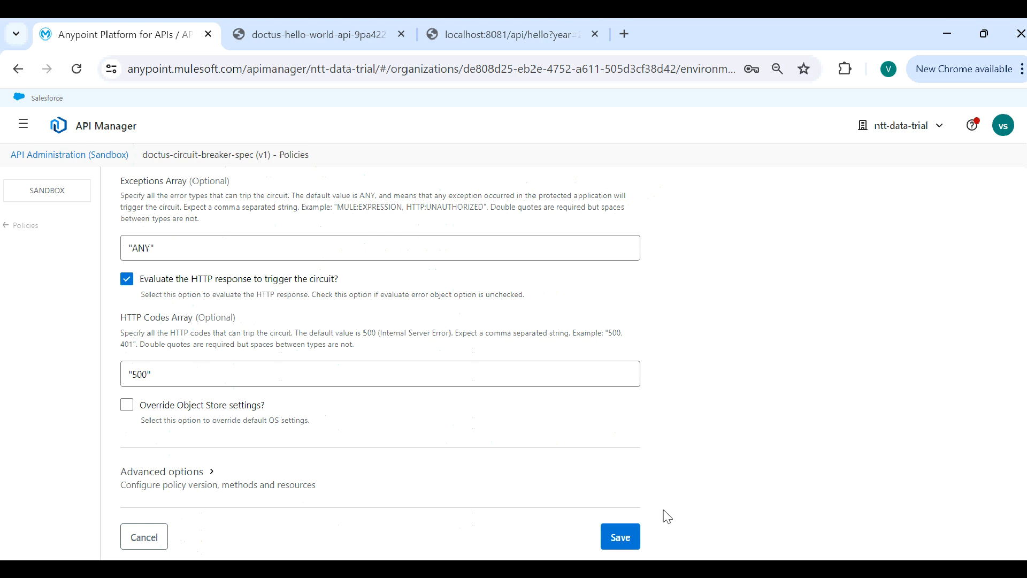
click(621, 537)
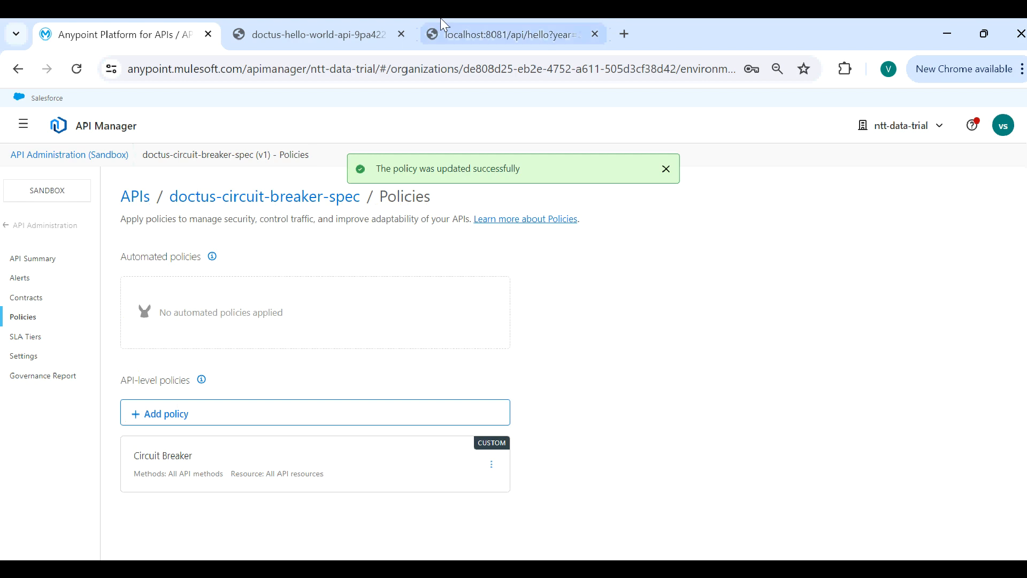
Step: Switch to Anypoint Studio and check the console's policy deployment entry for the applied timestamp and API ID
click(480, 32)
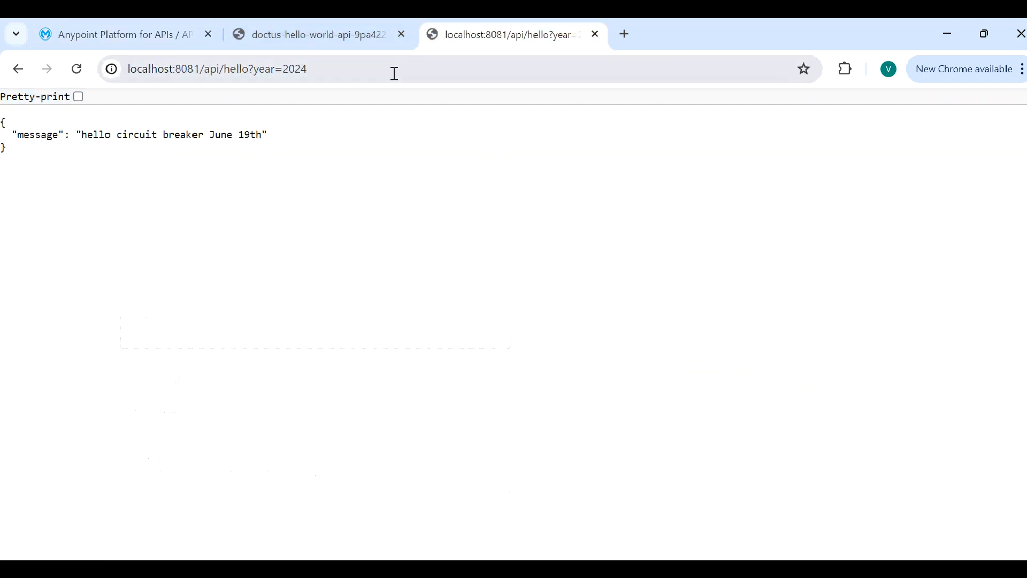
key(alt+Tab)
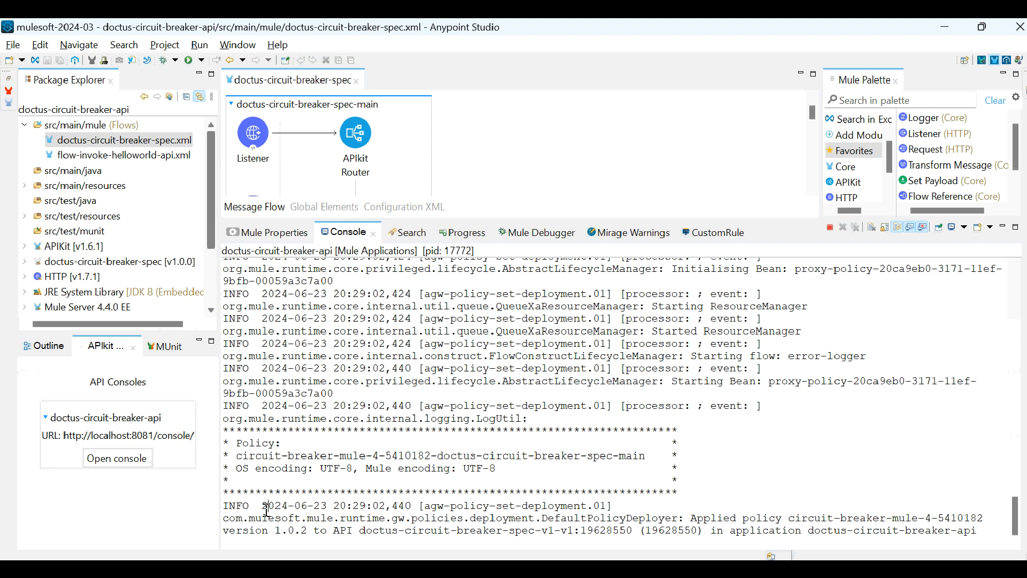
drag(267, 509, 418, 507)
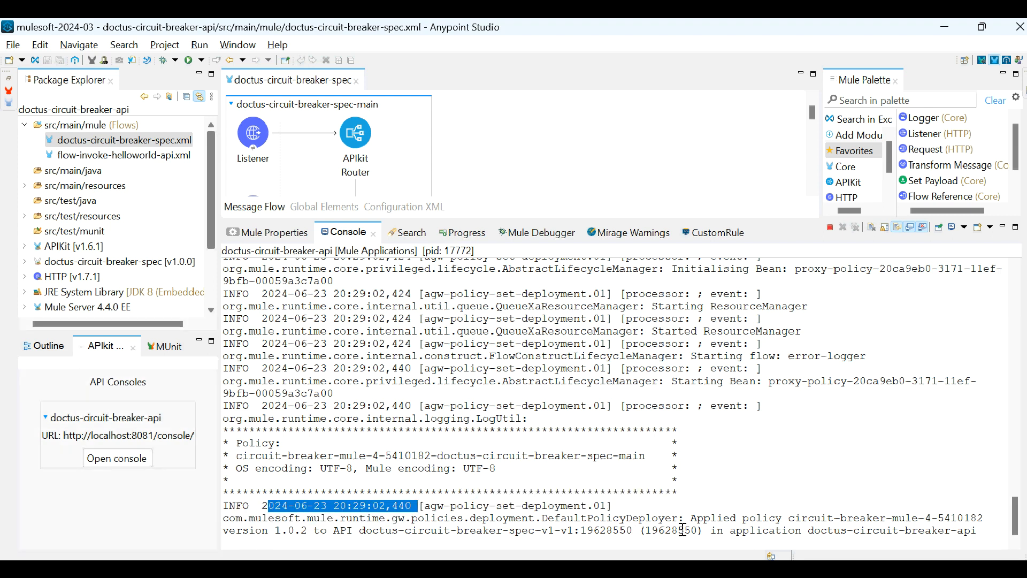
drag(633, 530, 706, 529)
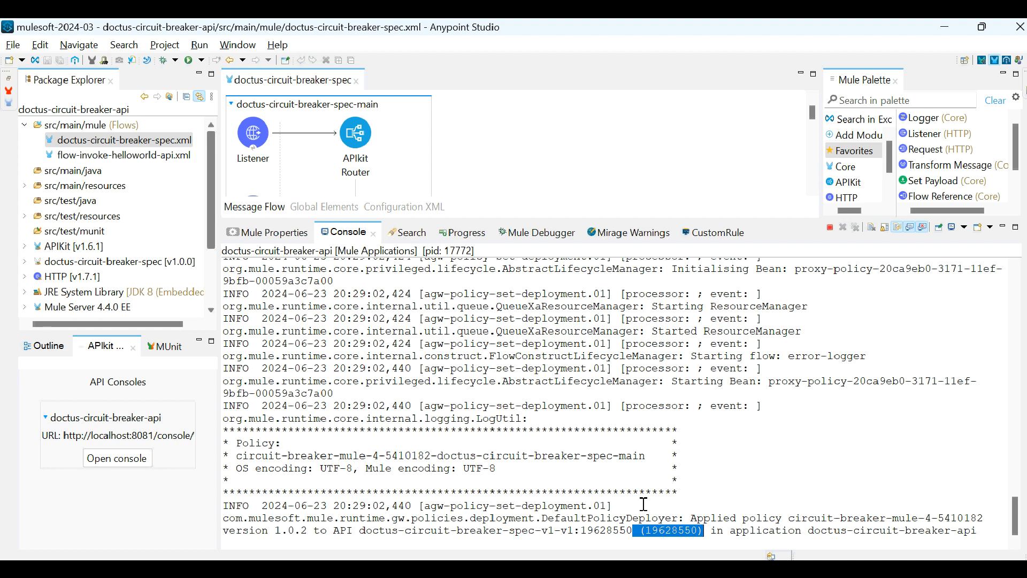
Step: Return to Chrome, request localhost:8081/api/hello without a year parameter, and check the retry period in the response
key(alt+Tab)
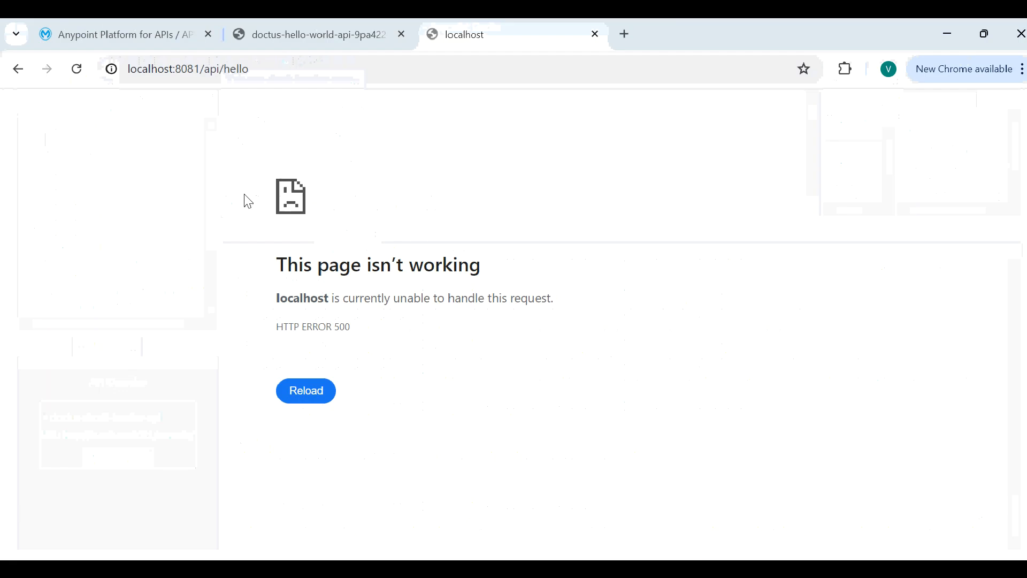
click(289, 72)
key(Return)
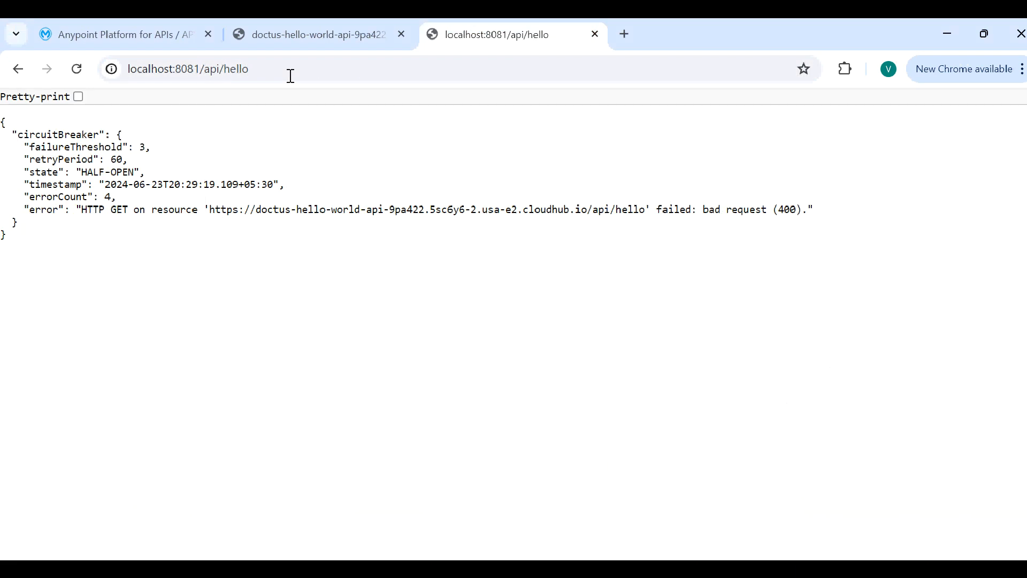
drag(80, 170, 156, 165)
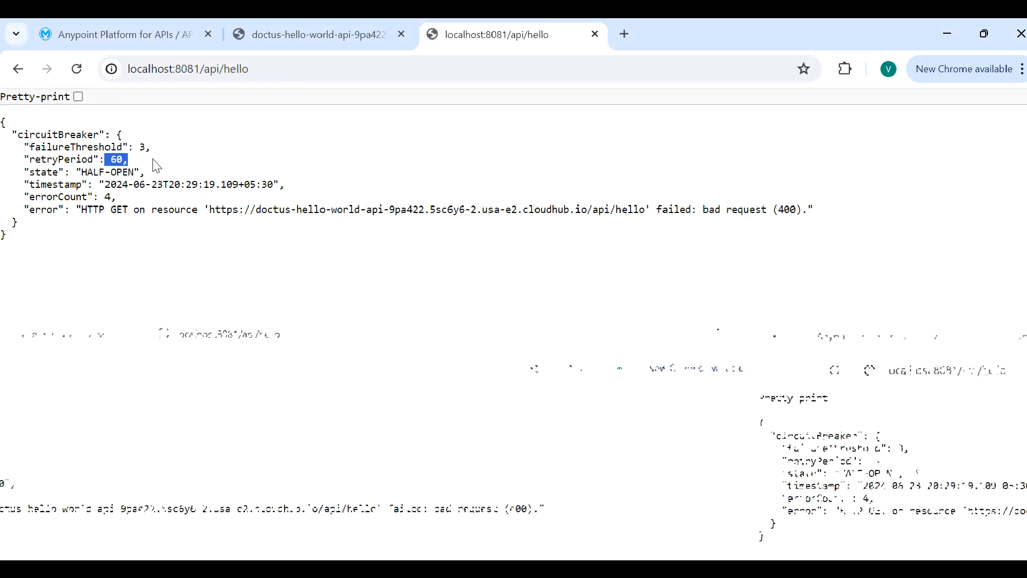
Step: Request localhost:8081/api/hello?year=2024 in Chrome
click(302, 67)
click(302, 67)
text(?year=2024)
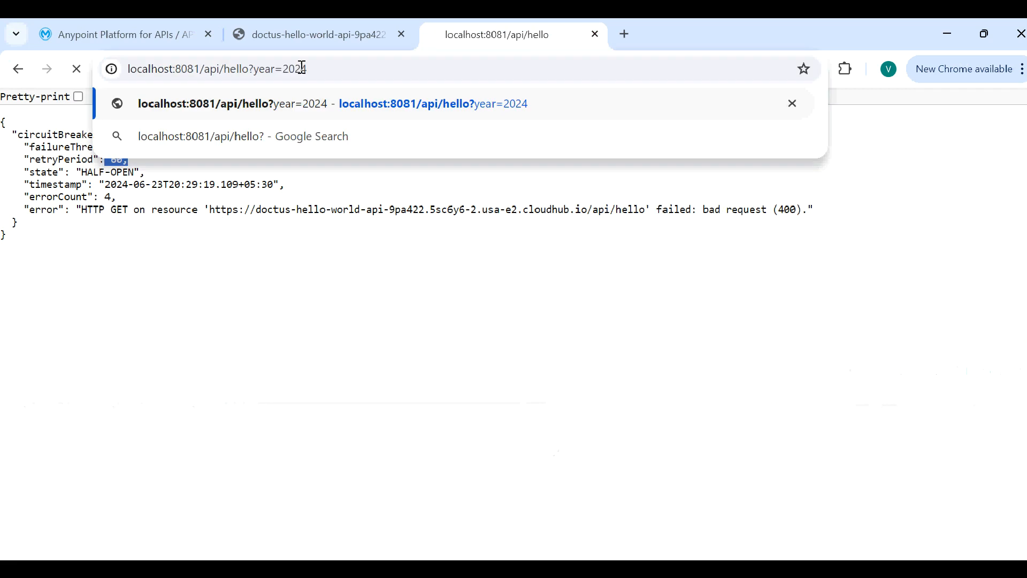
key(Return)
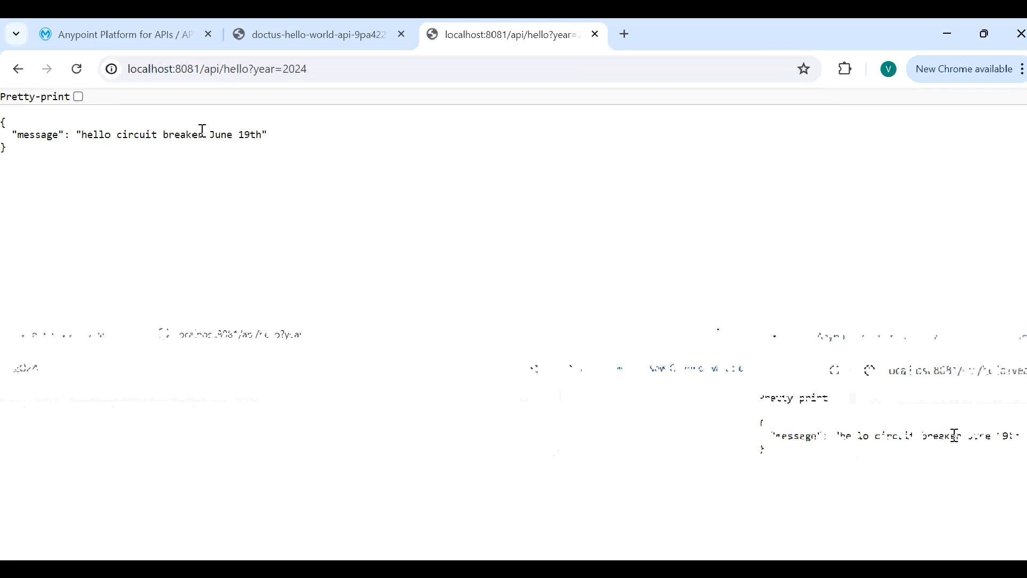
Step: Remove the year parameter from the address and request localhost:8081/api/hello again
drag(316, 69, 248, 70)
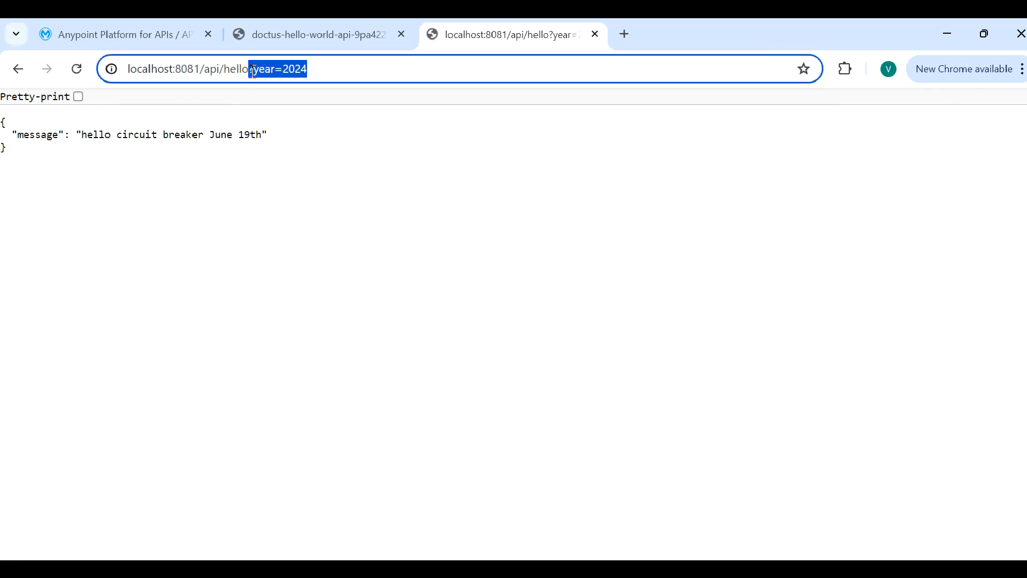
key(BackSpace)
key(Return)
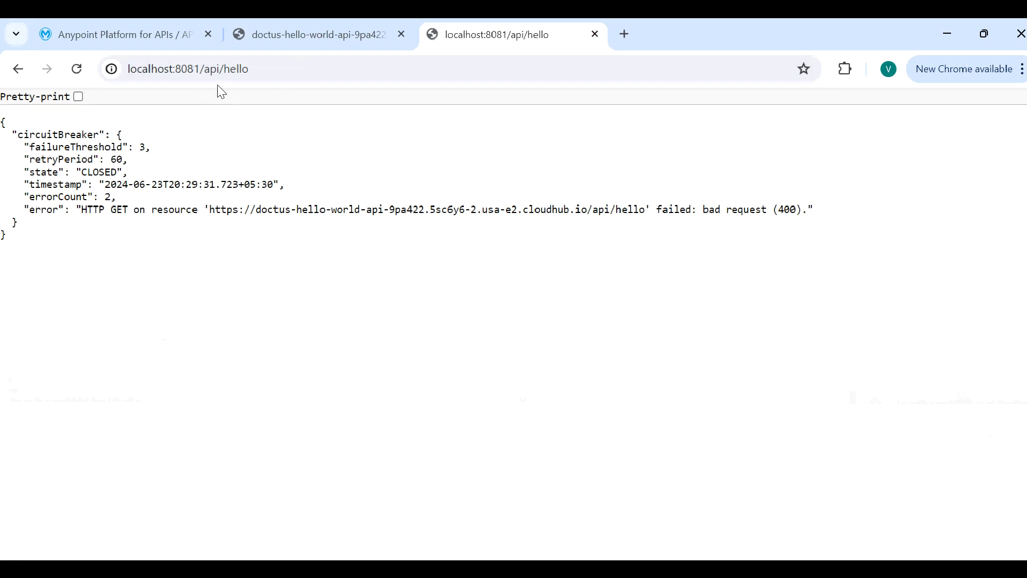
click(181, 67)
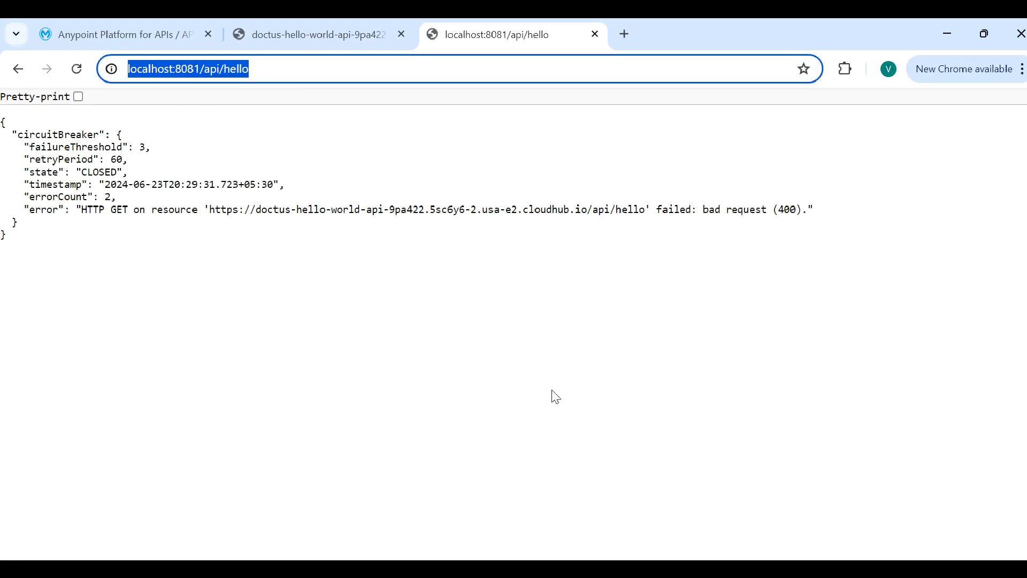
Step: Switch to Postman and send the hello request with year=2023, followed by one without the year parameter
click(637, 502)
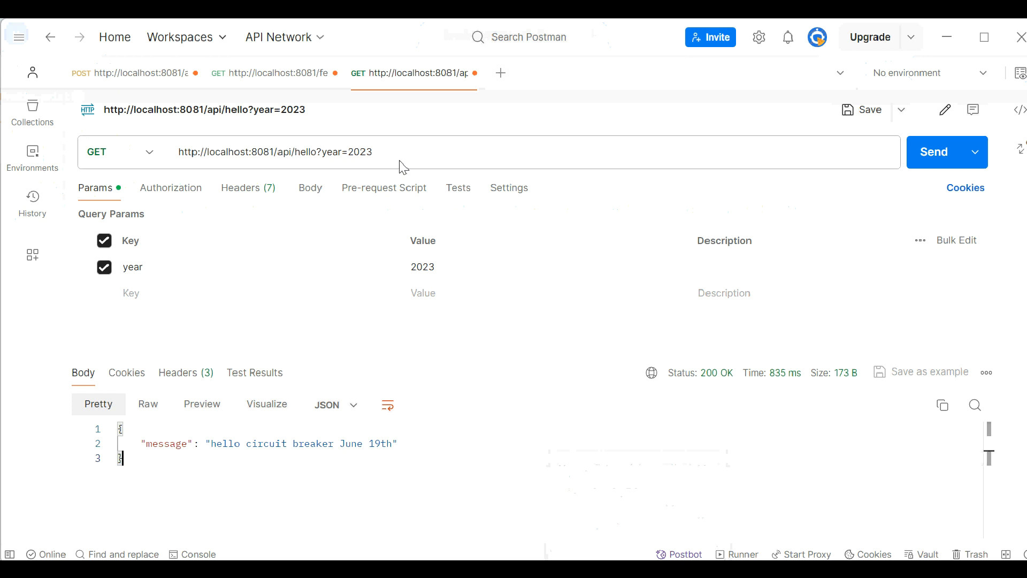
click(919, 164)
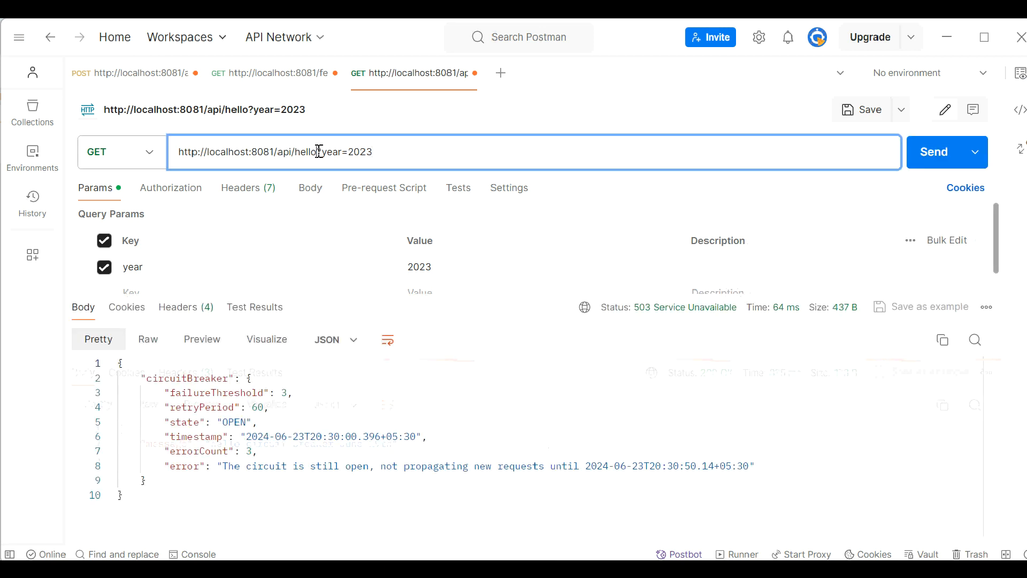
drag(318, 151, 476, 161)
key(BackSpace)
key(ctrl+Return)
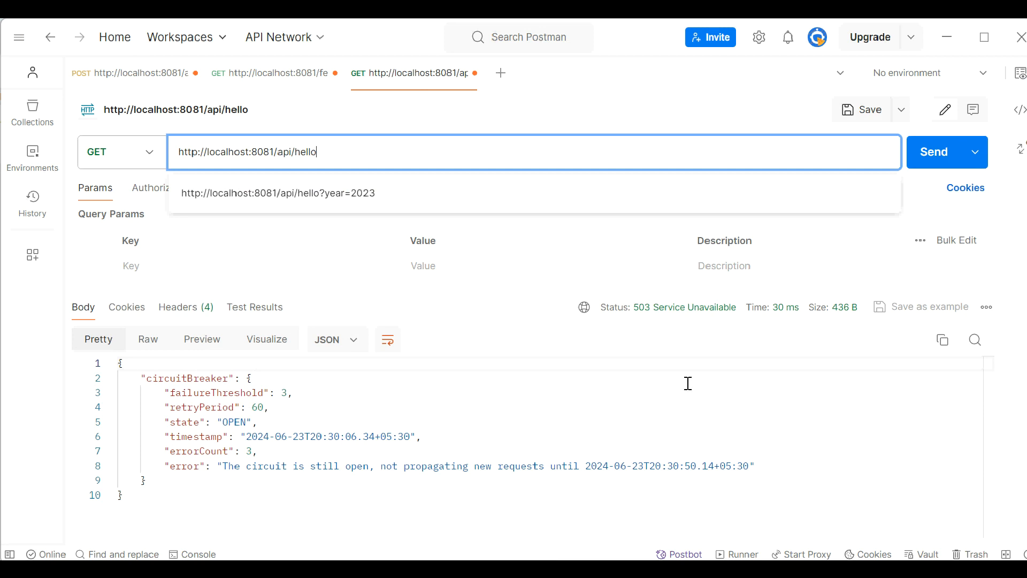
Step: Resend the parameterless hello request three times, checking the circuit breaker state and error count in the responses
click(934, 152)
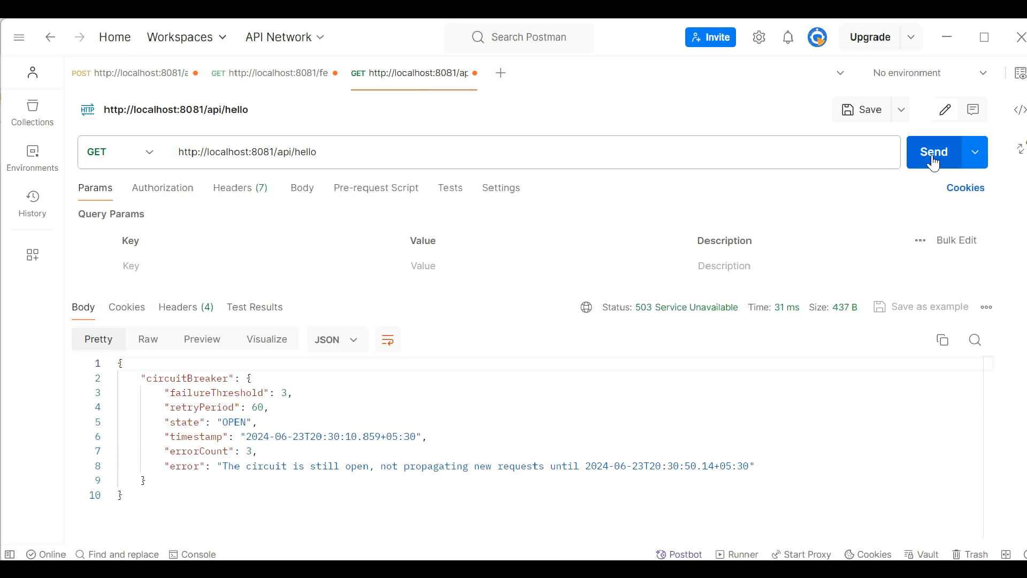
click(934, 152)
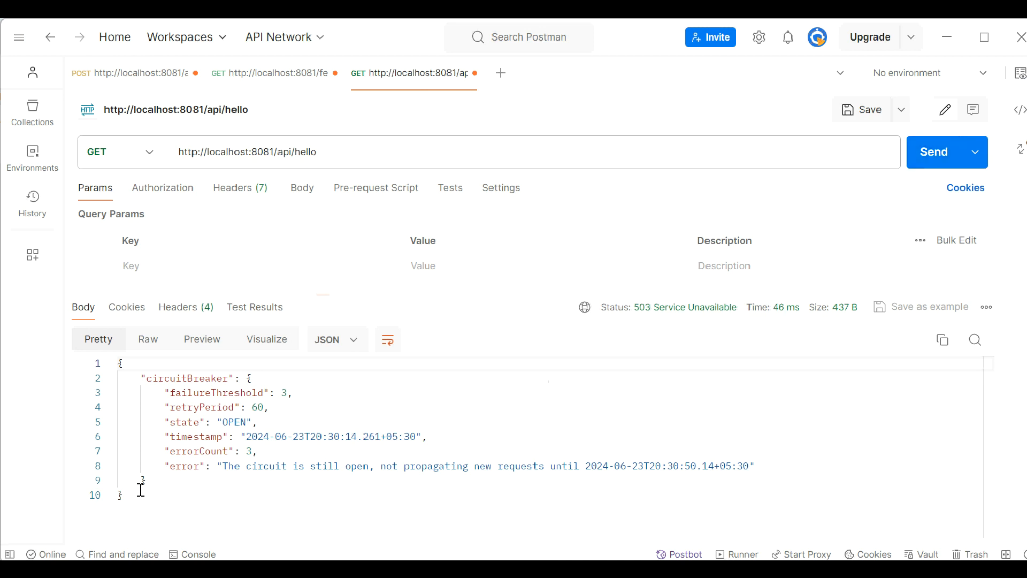
drag(223, 423, 258, 422)
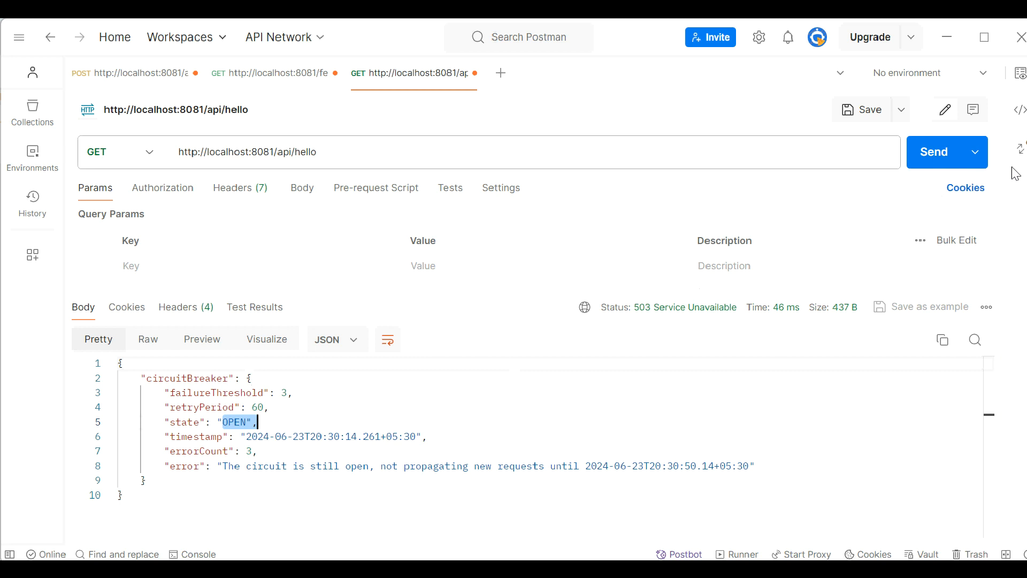
click(942, 164)
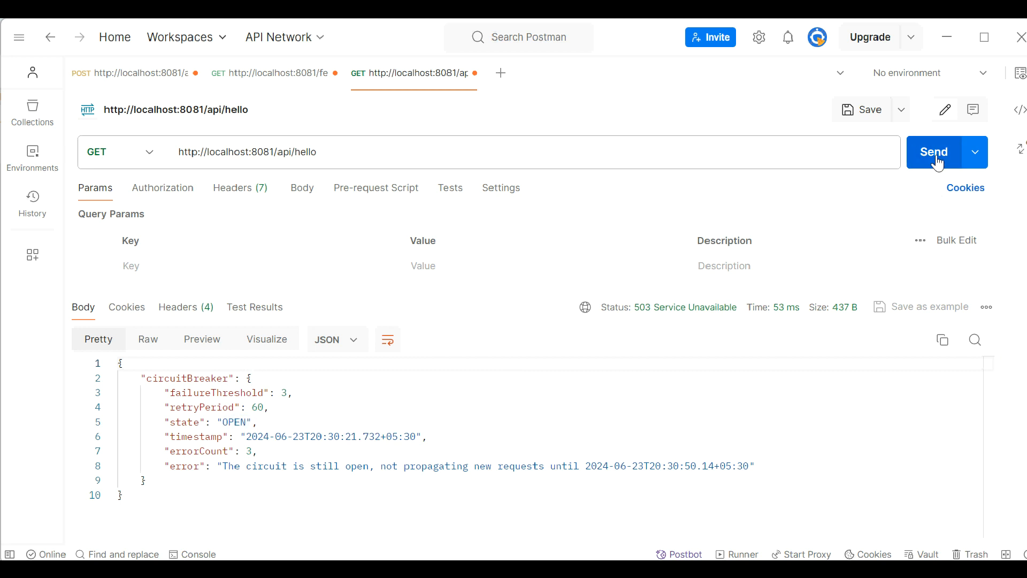
drag(217, 423, 258, 423)
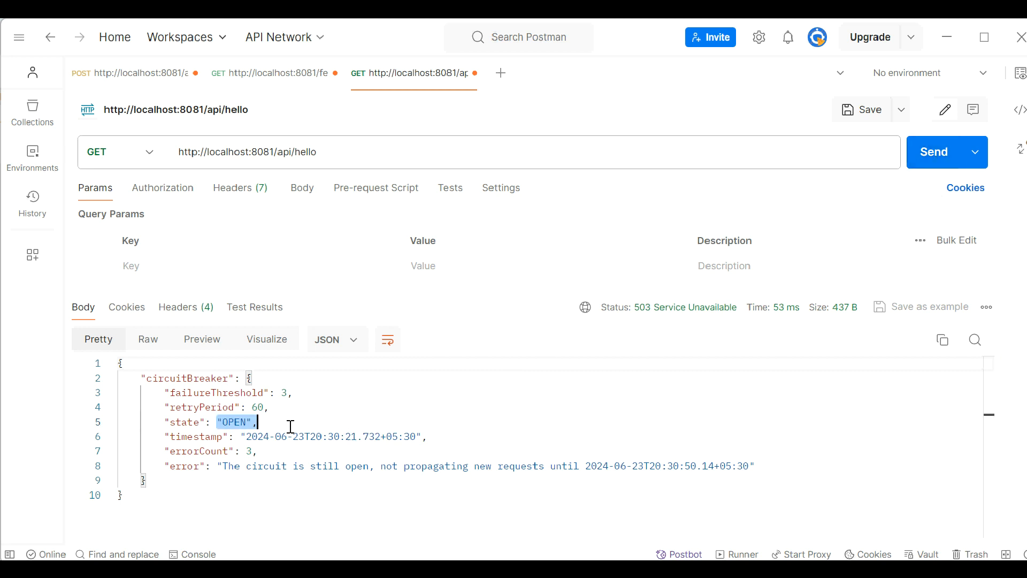
drag(217, 451, 258, 451)
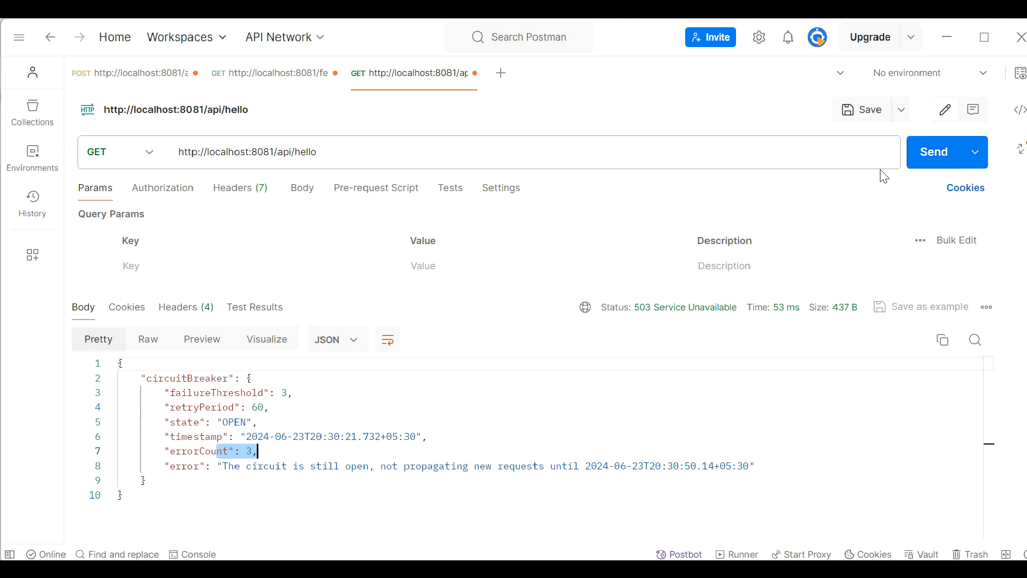
Step: Keep resending the hello request during the retry period and check the time until which new requests are blocked
click(920, 165)
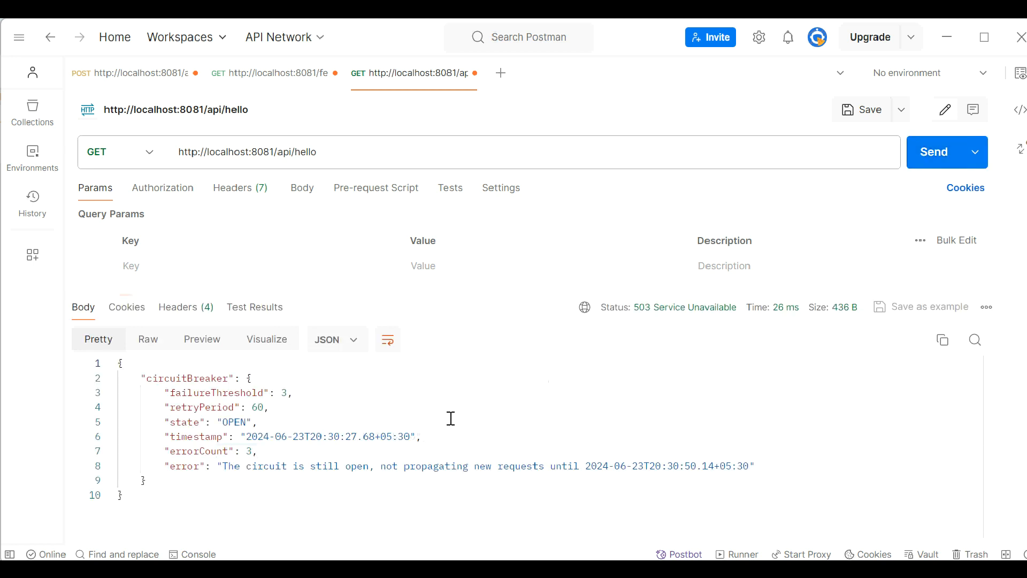
click(926, 167)
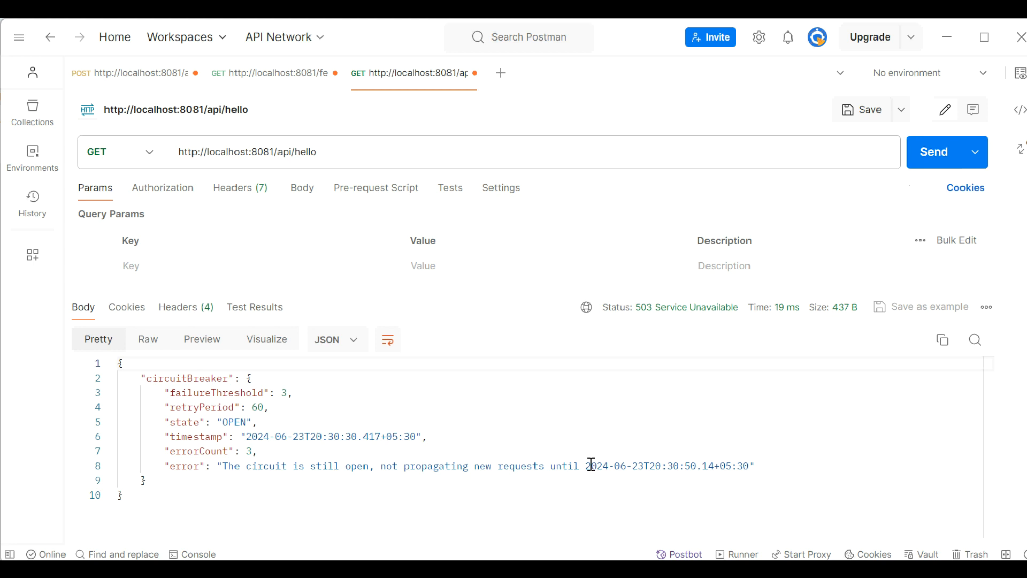
drag(592, 464, 772, 461)
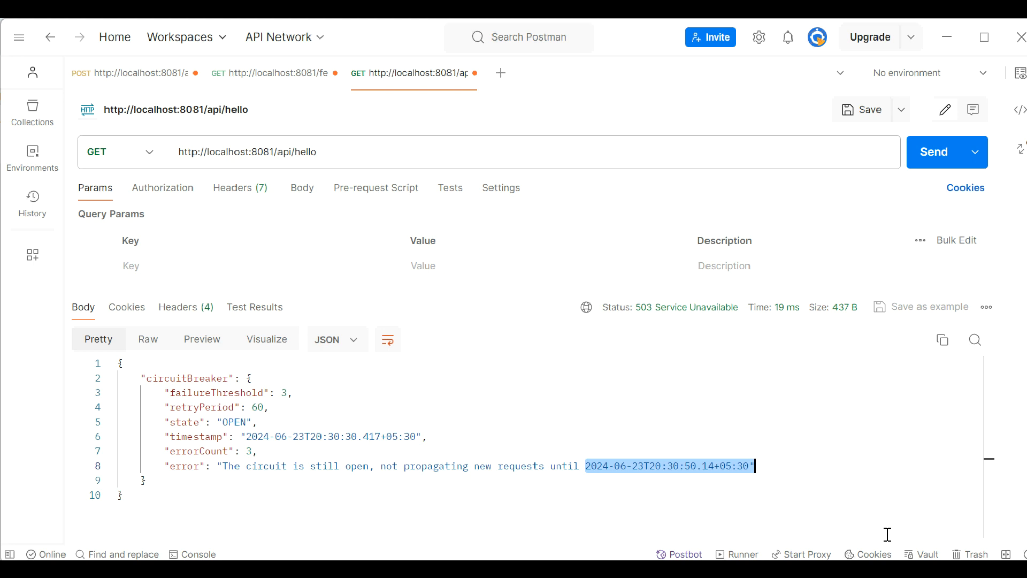
click(922, 169)
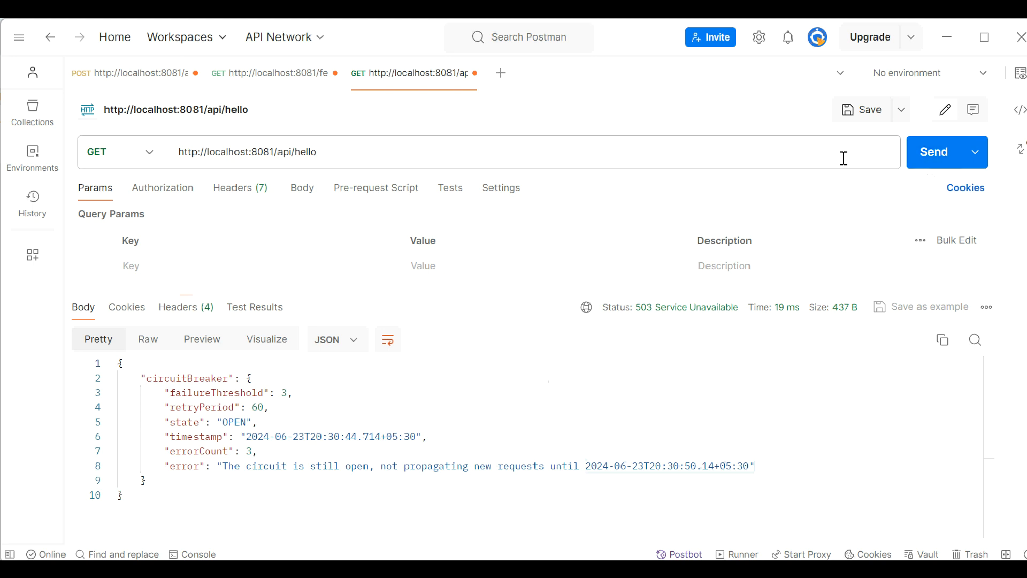
Step: Send the hello request once the retry period has elapsed and examine the error count and error message
key(ctrl+Return)
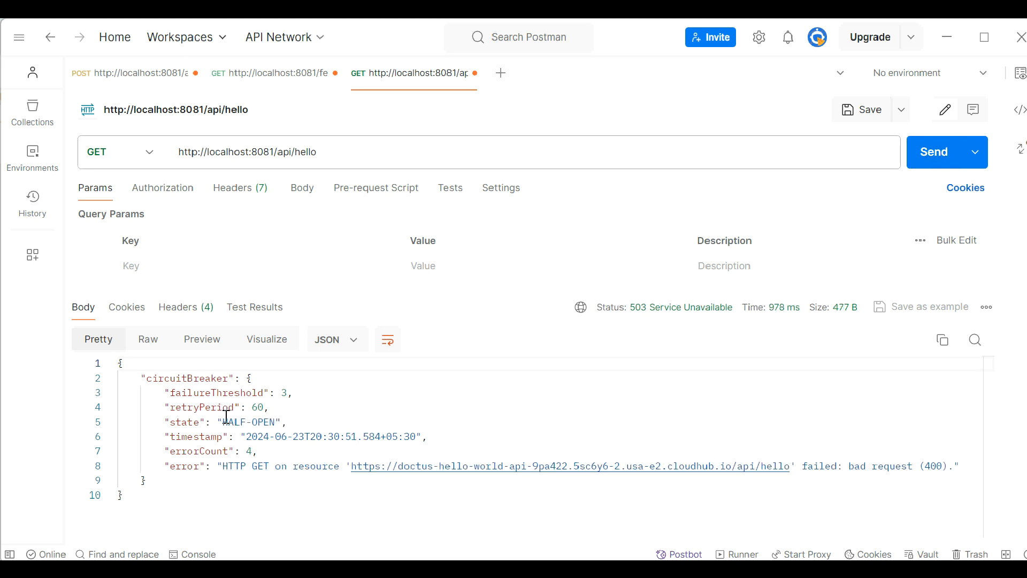
drag(207, 451, 259, 452)
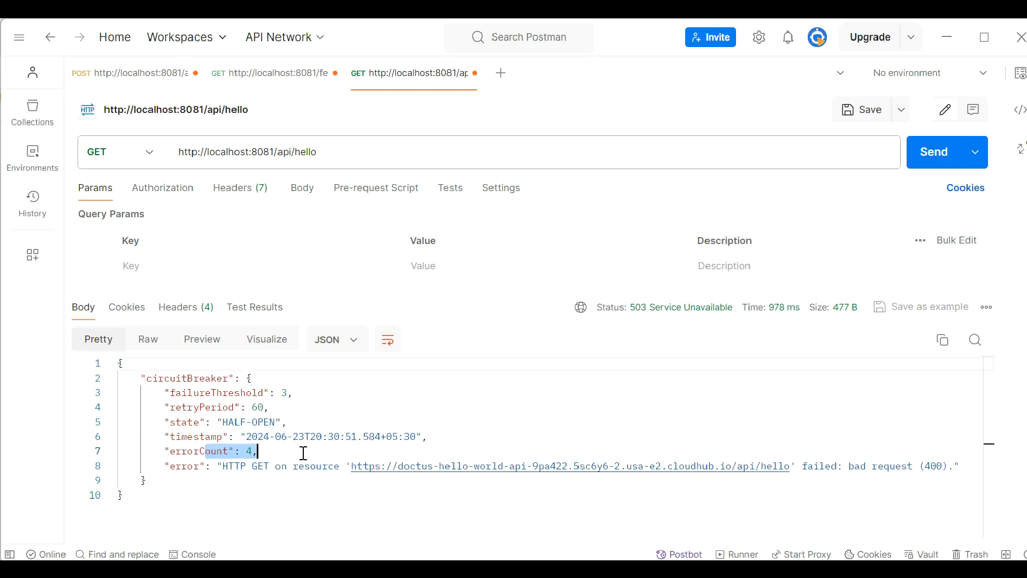
click(852, 467)
drag(851, 468, 955, 468)
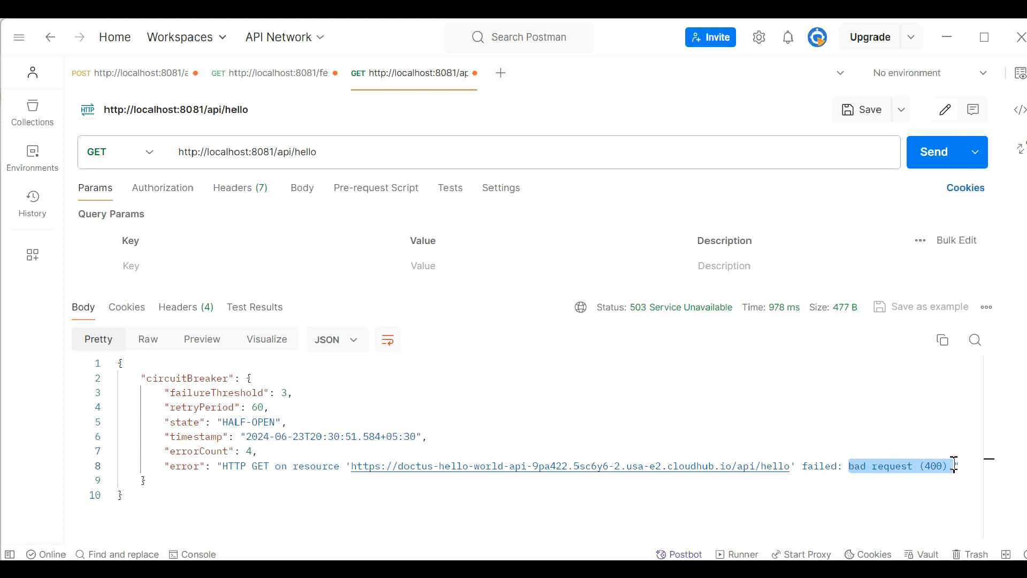
click(430, 152)
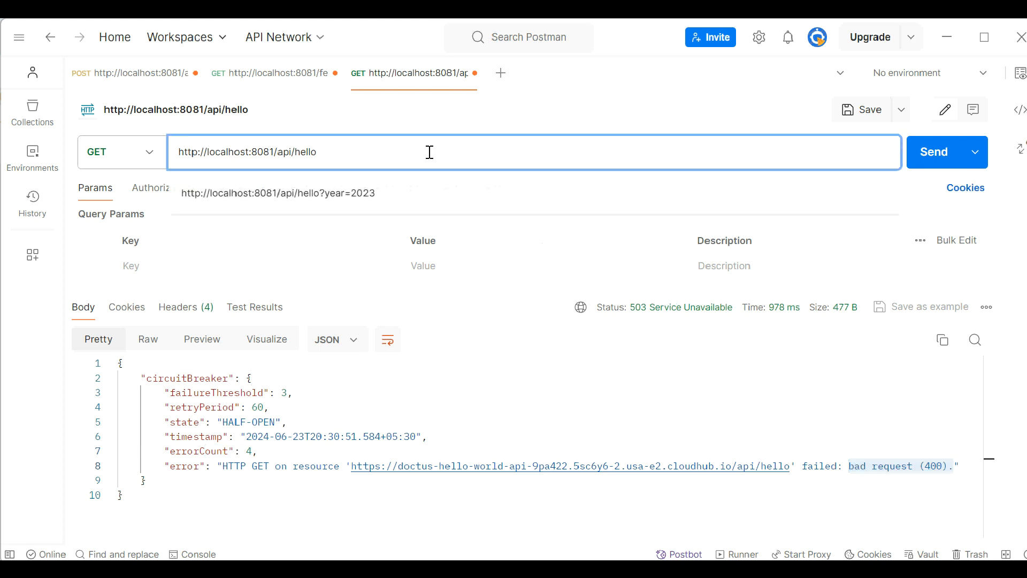
key(Down)
key(Return)
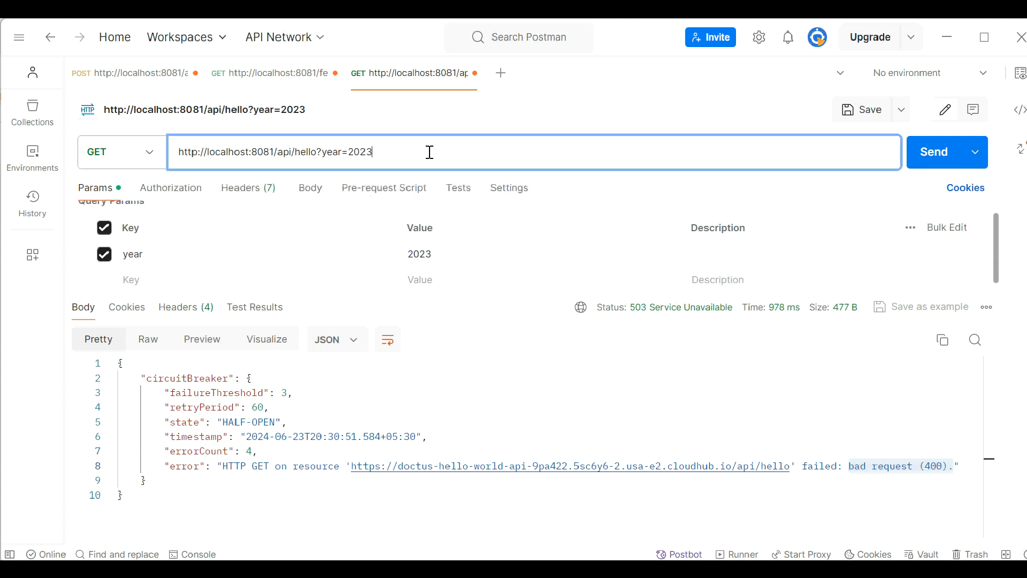
click(941, 151)
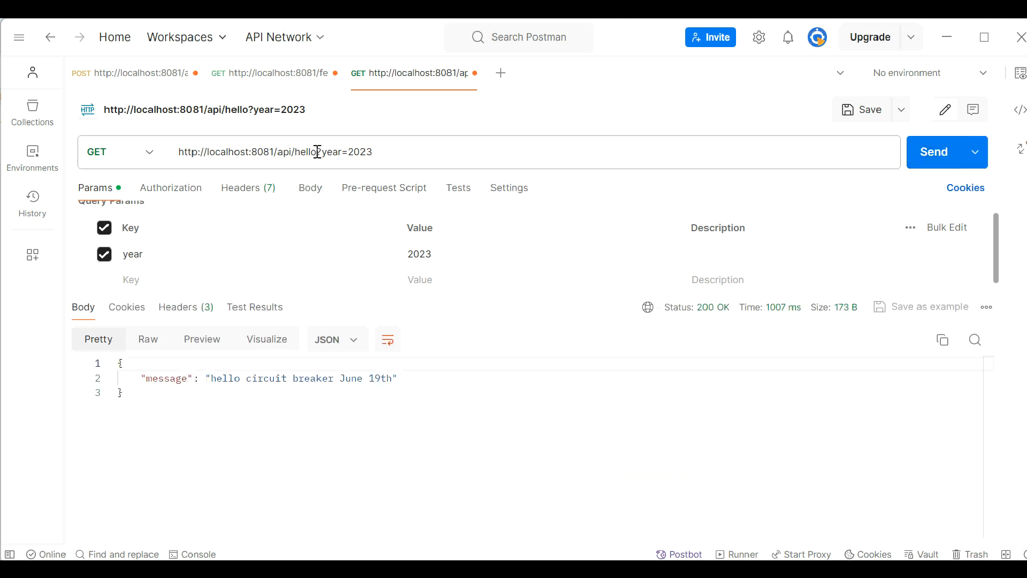
Step: Remove the year parameter and send the hello request twice, checking the error count between the two sends
drag(316, 152, 538, 161)
key(BackSpace)
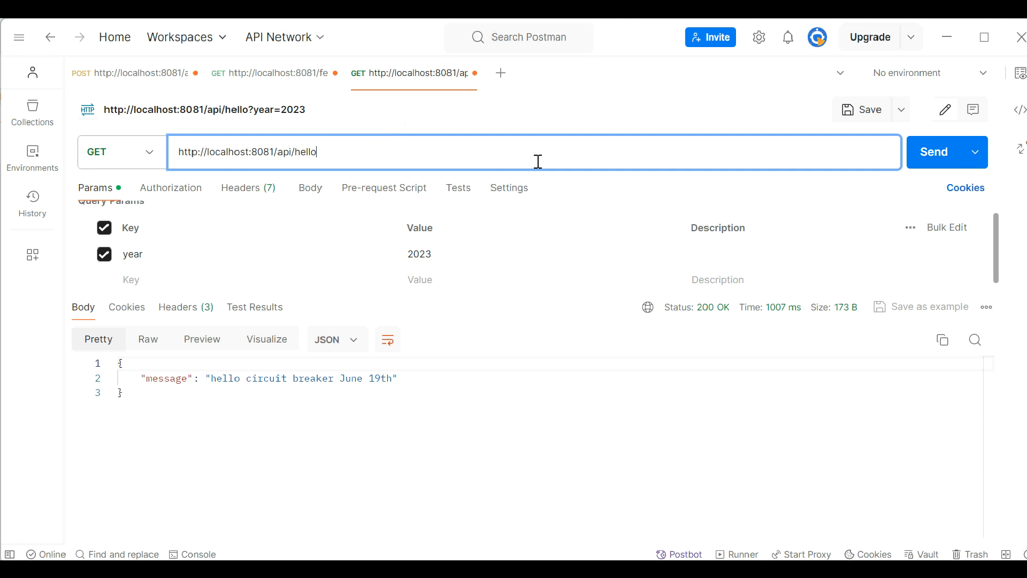
click(931, 155)
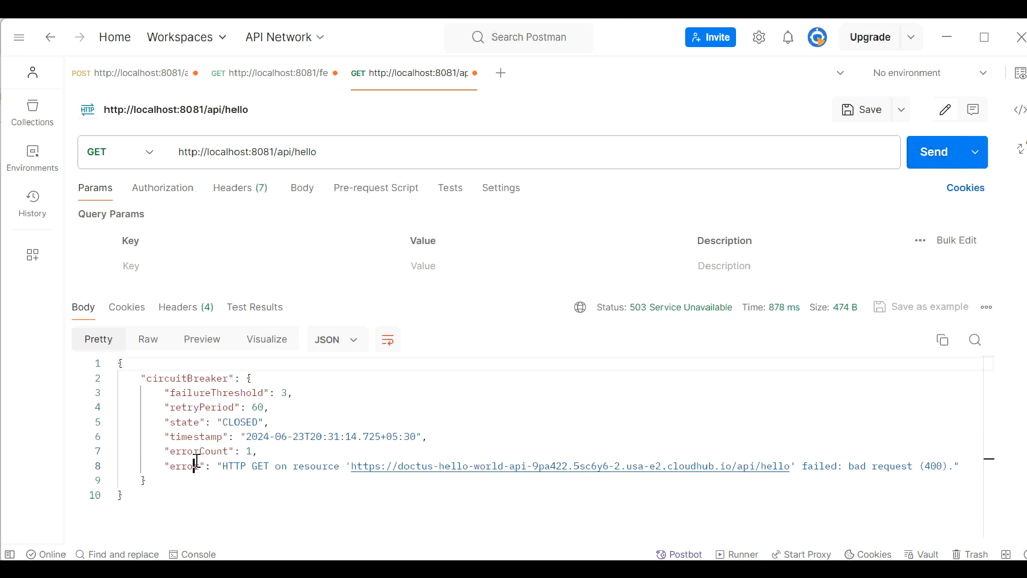
drag(193, 466, 212, 449)
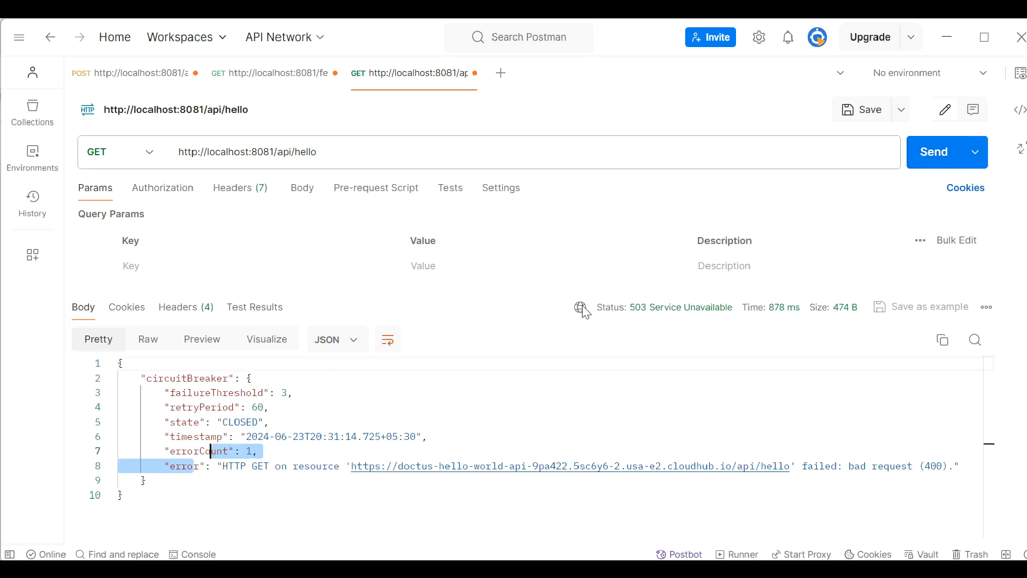
click(933, 155)
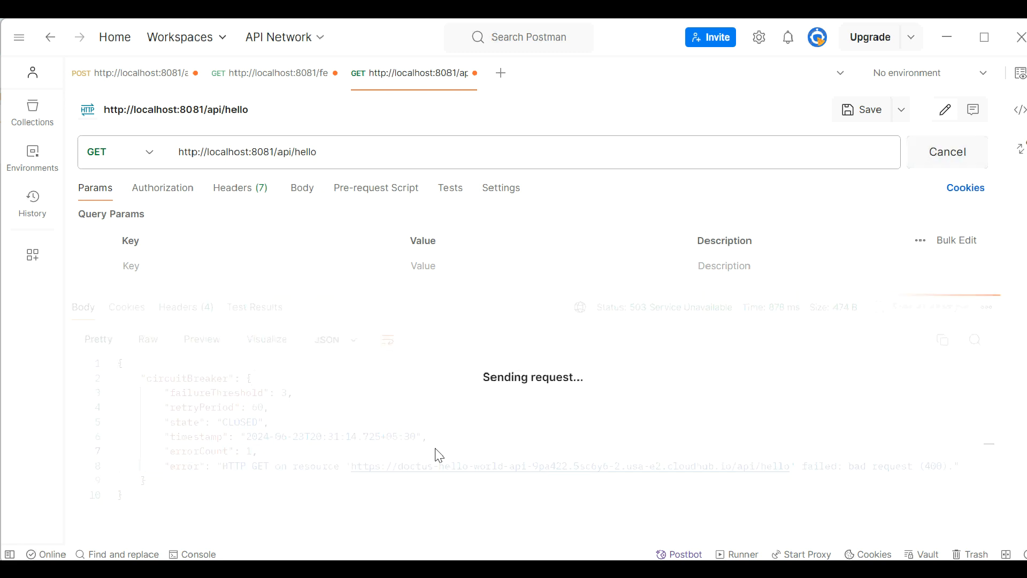
Step: Send the hello request without the year parameter two more times, checking the error count and error message in each response
drag(235, 466, 199, 452)
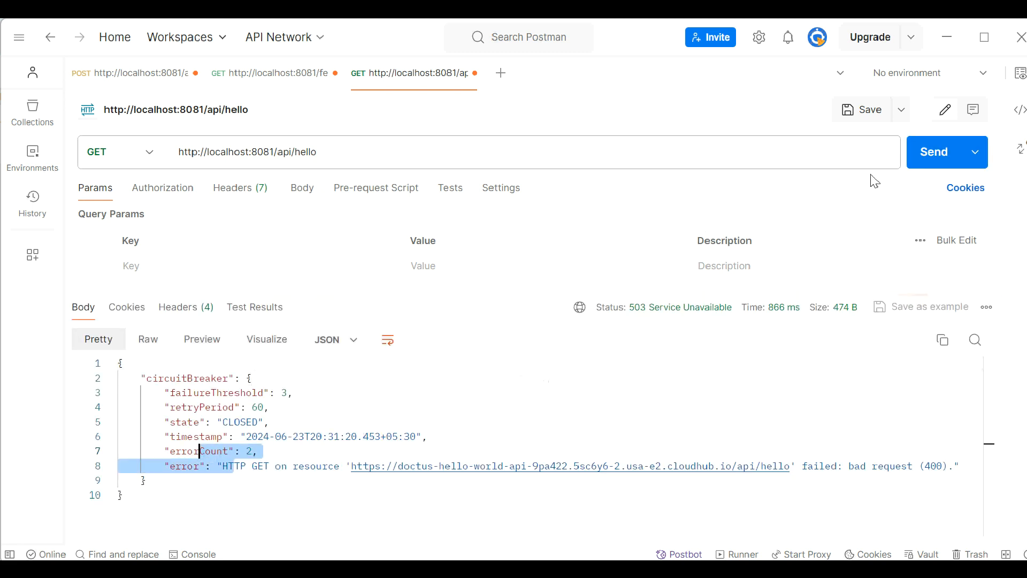
click(914, 160)
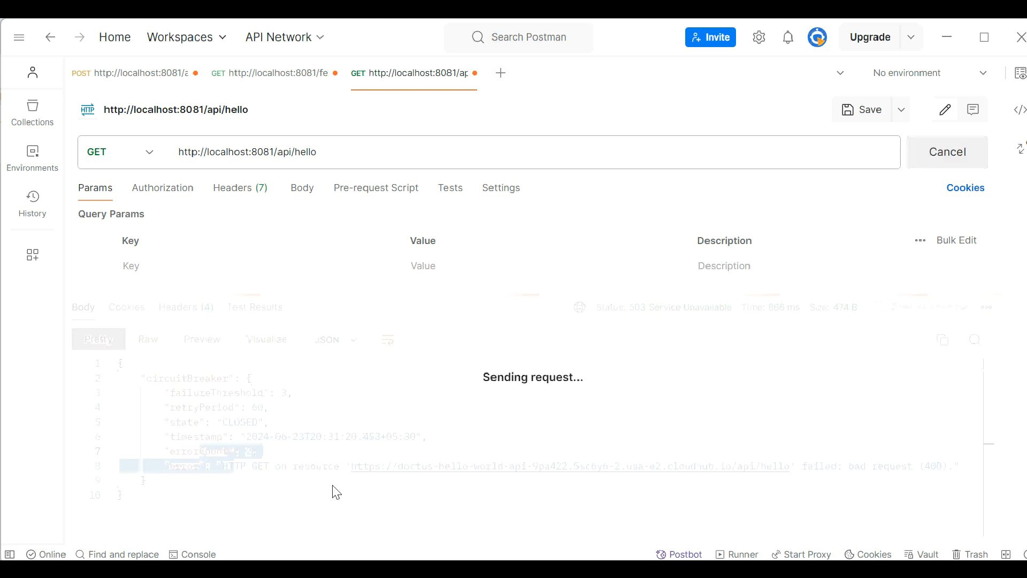
drag(238, 474, 210, 451)
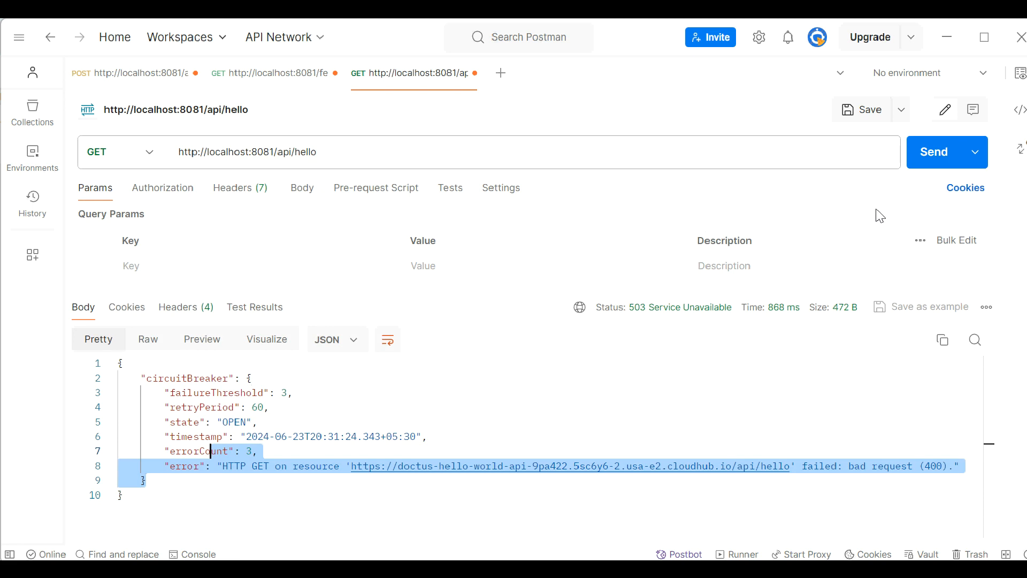
click(936, 161)
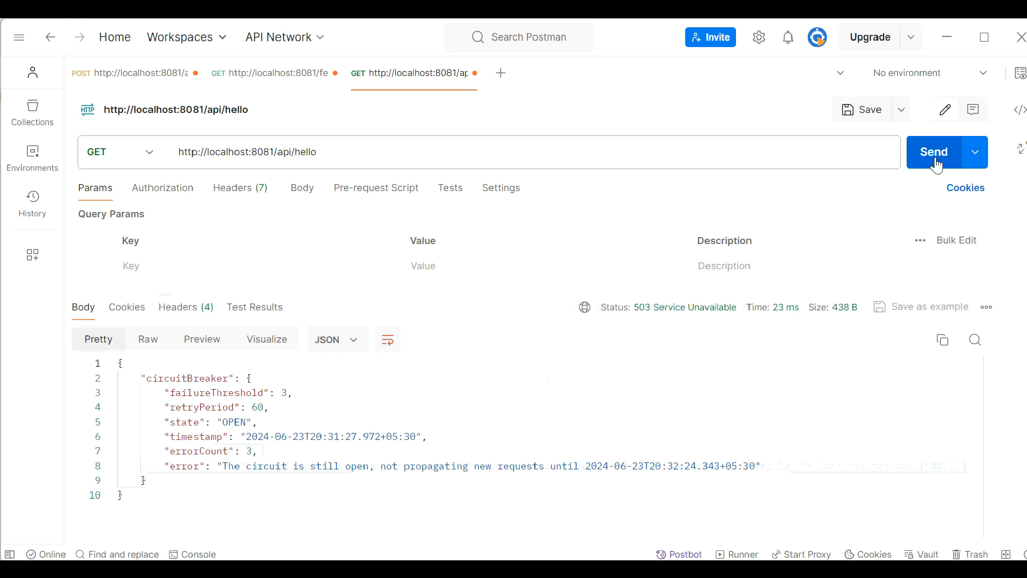
drag(207, 481, 189, 465)
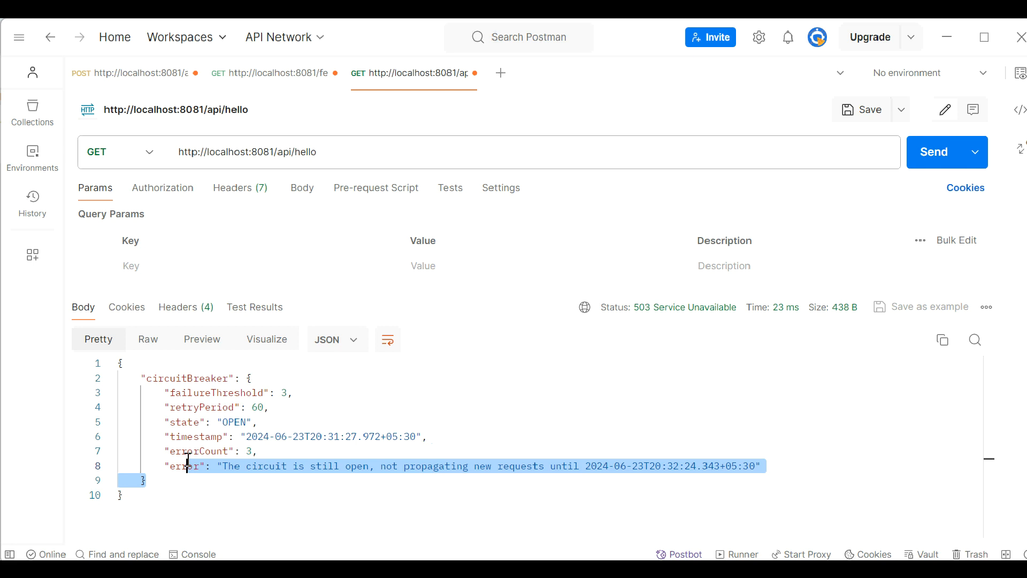
click(313, 151)
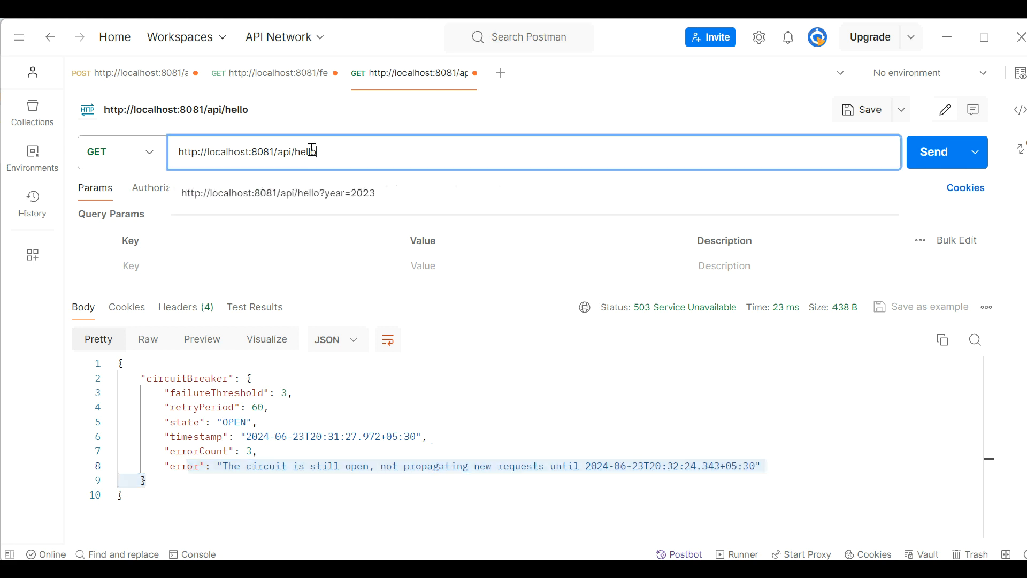
key(Down)
key(Return)
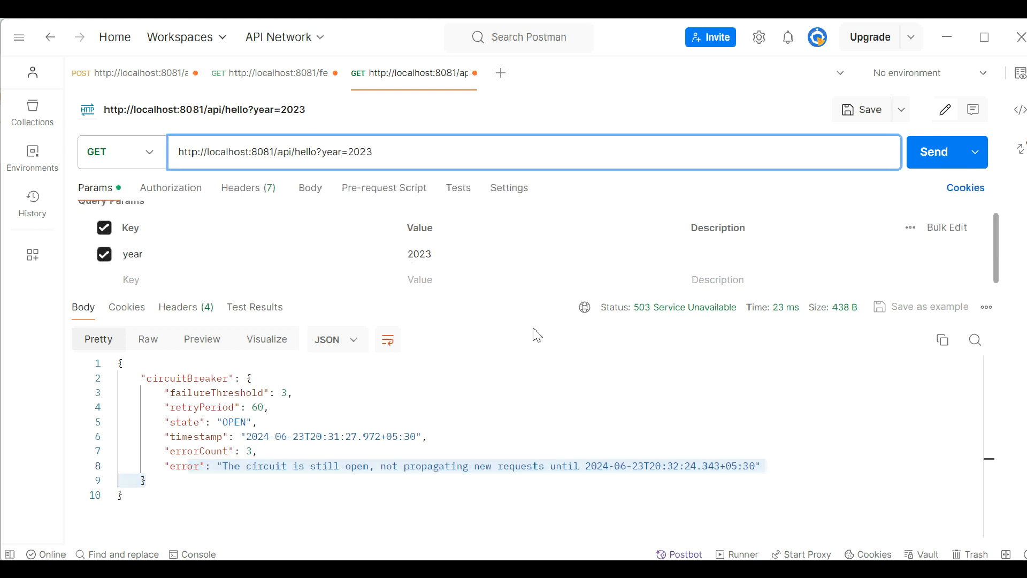
click(923, 154)
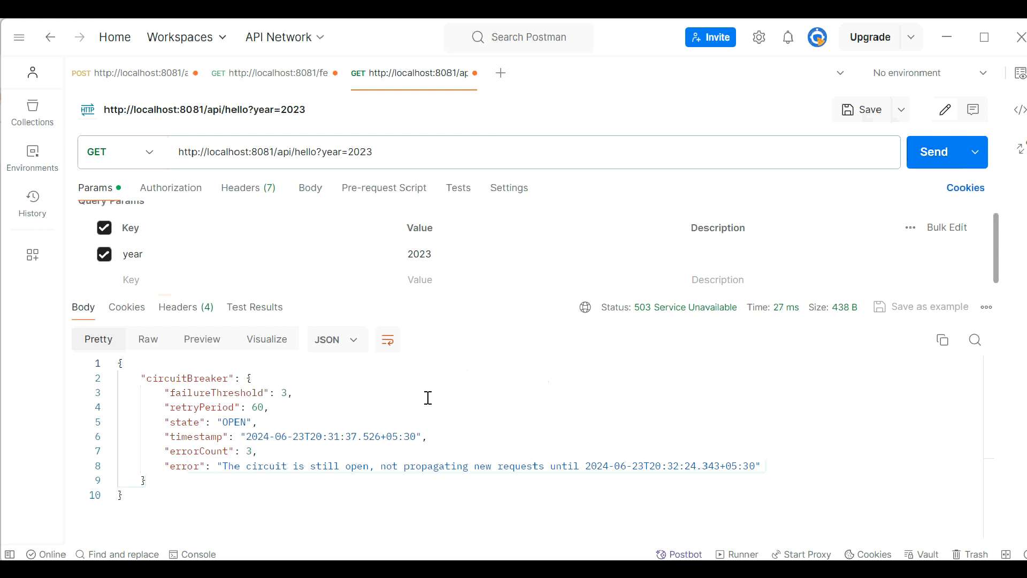
drag(234, 496, 194, 453)
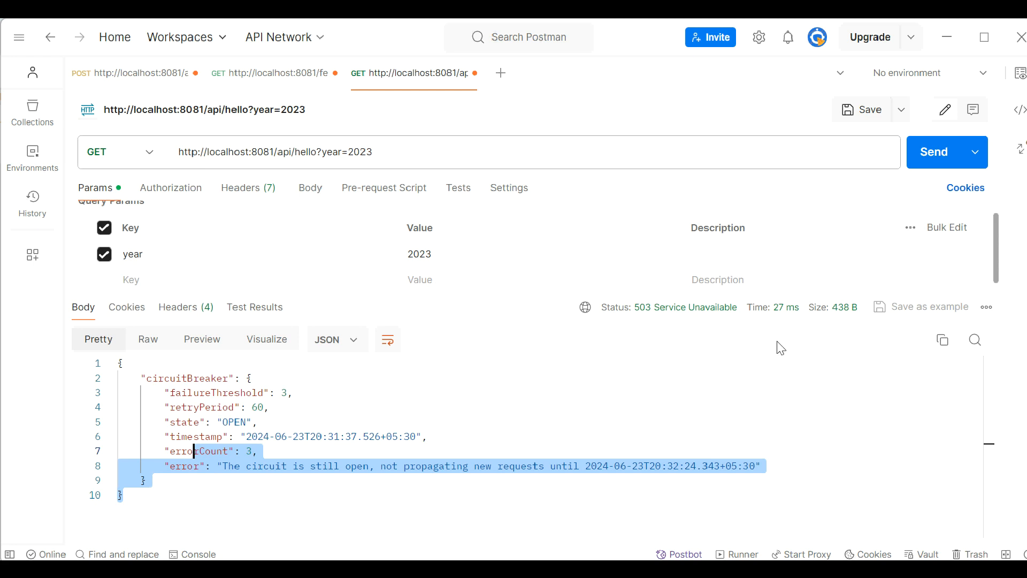
Step: Resend the valid hello request twice and compare the response timestamp with the time until which new requests are blocked
click(912, 155)
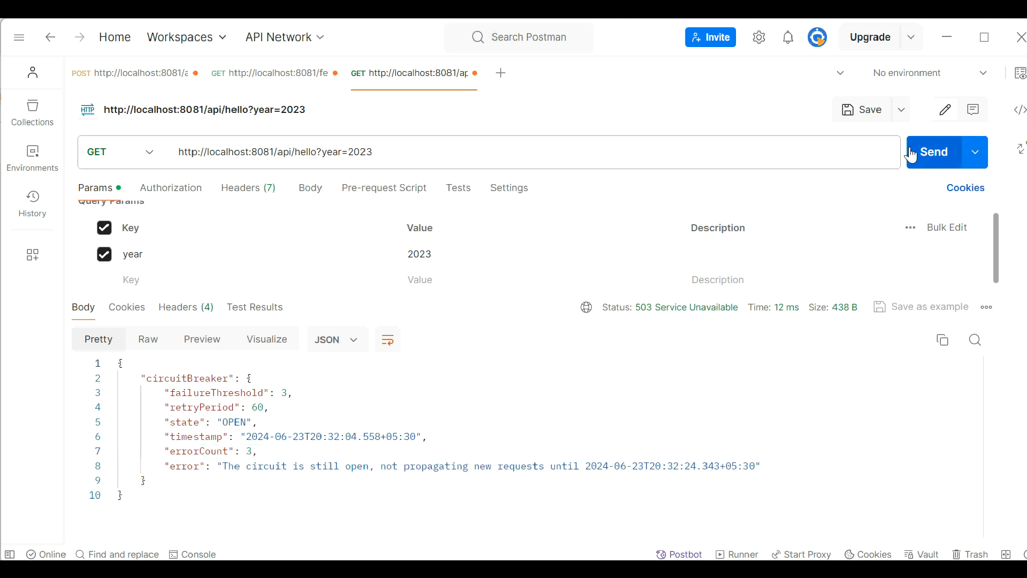
click(930, 163)
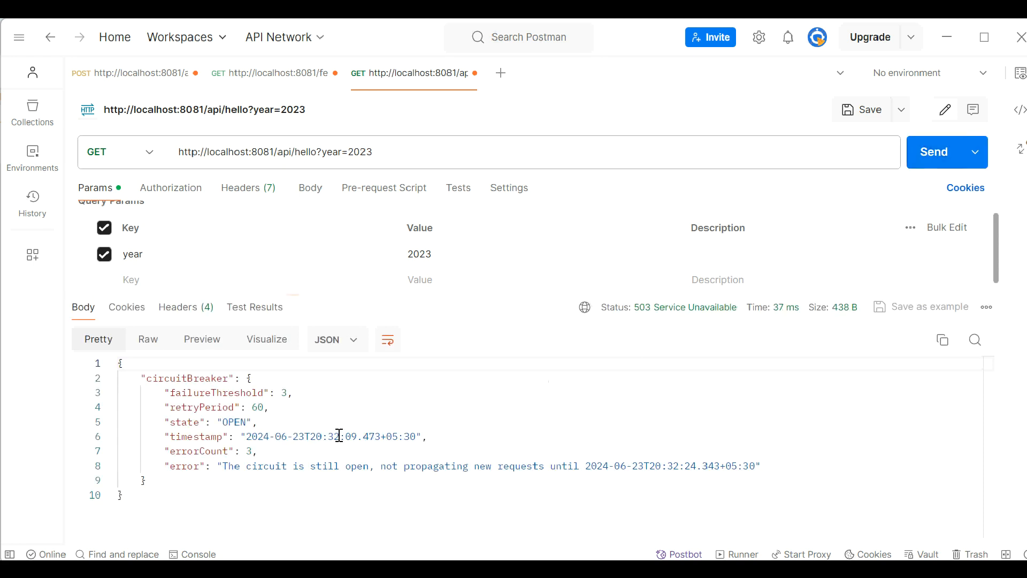
drag(341, 436, 440, 436)
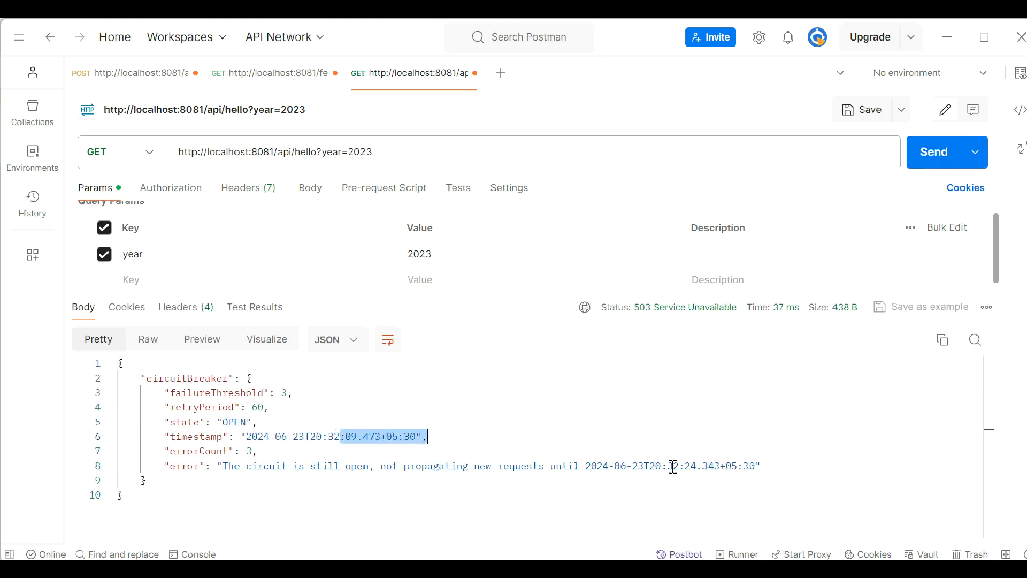
Step: Keep resending the valid hello request until the retry period has elapsed and examine the returned message
click(943, 151)
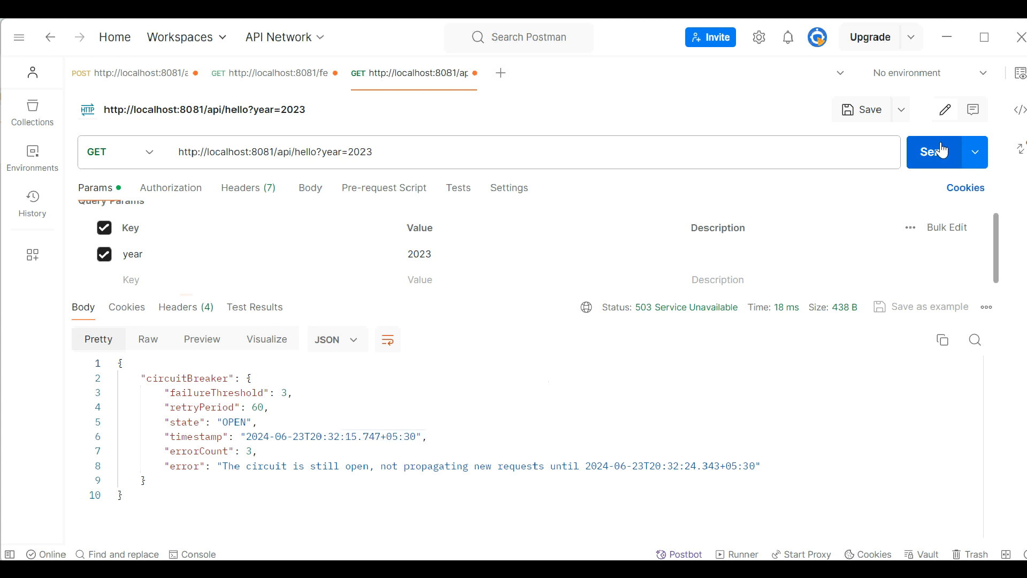
click(943, 151)
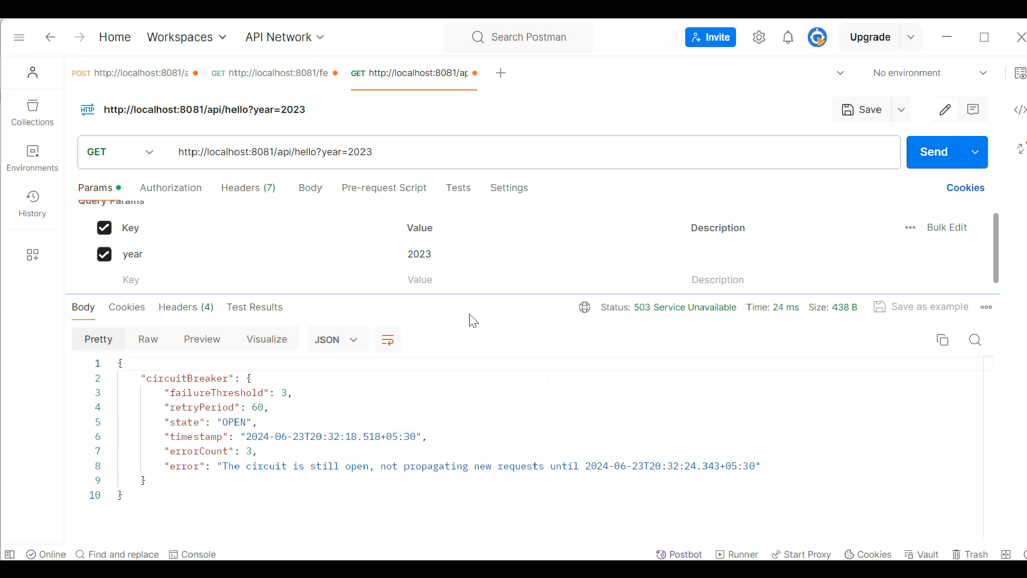
click(925, 157)
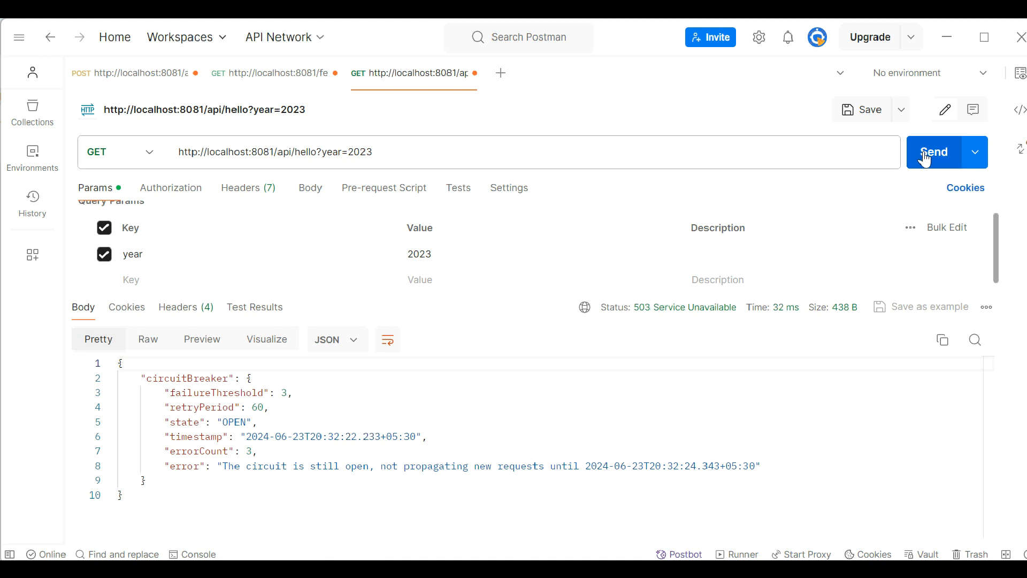
click(926, 157)
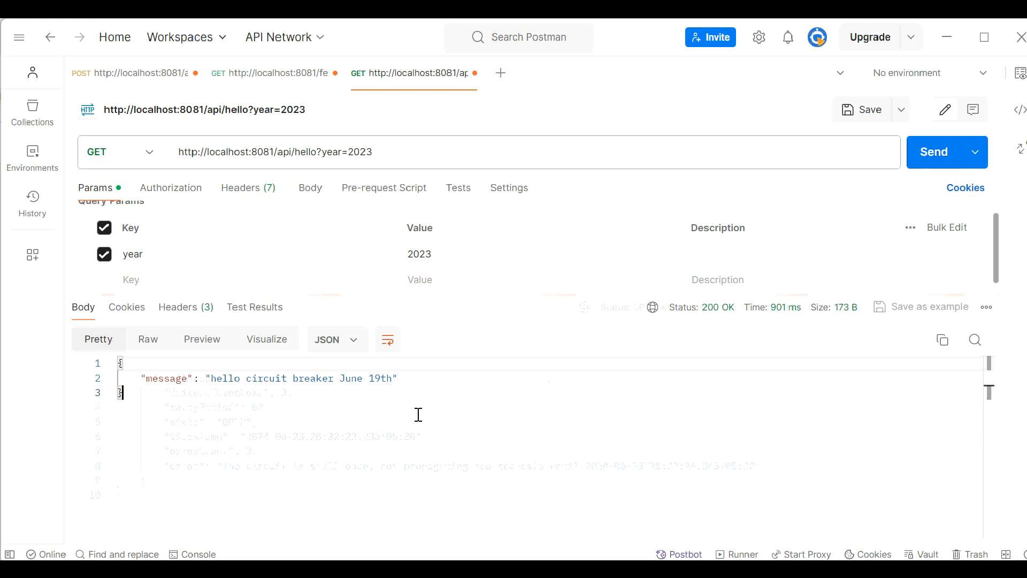
drag(418, 415, 289, 366)
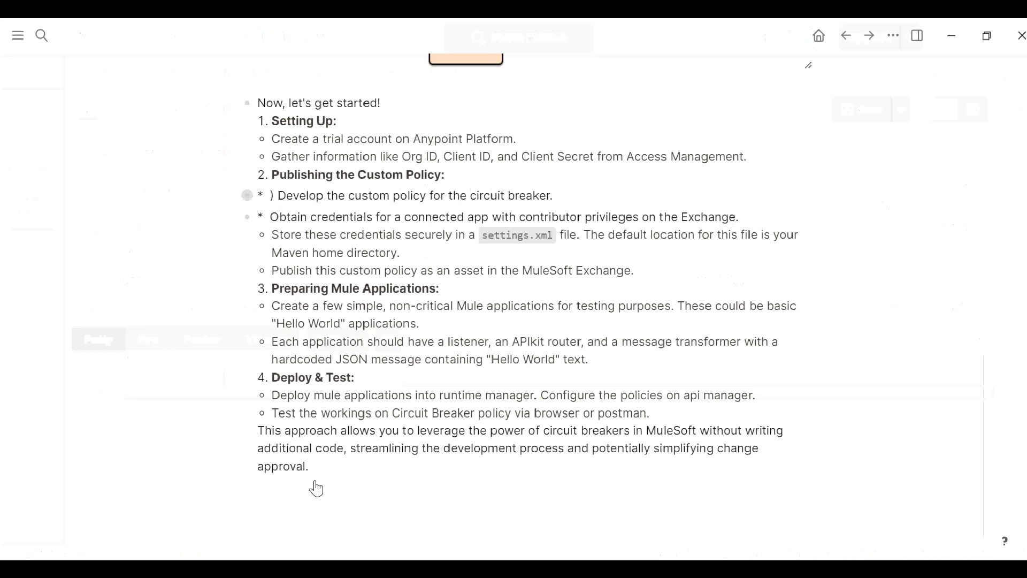
Step: Switch to the outline notes and review the two Deploy & Test items on deploying the Mule applications and testing the policy
click(315, 341)
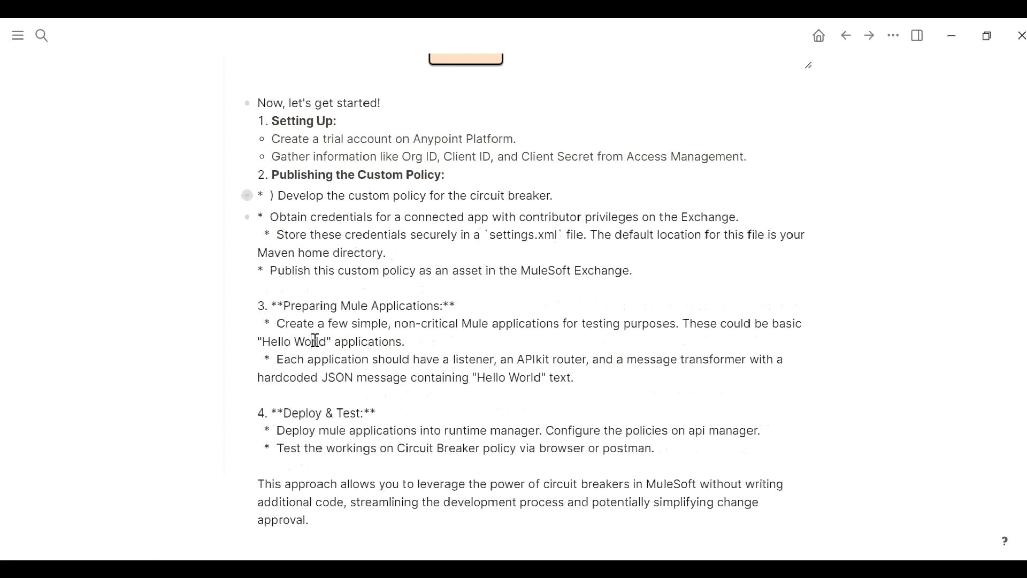
triple_click(286, 436)
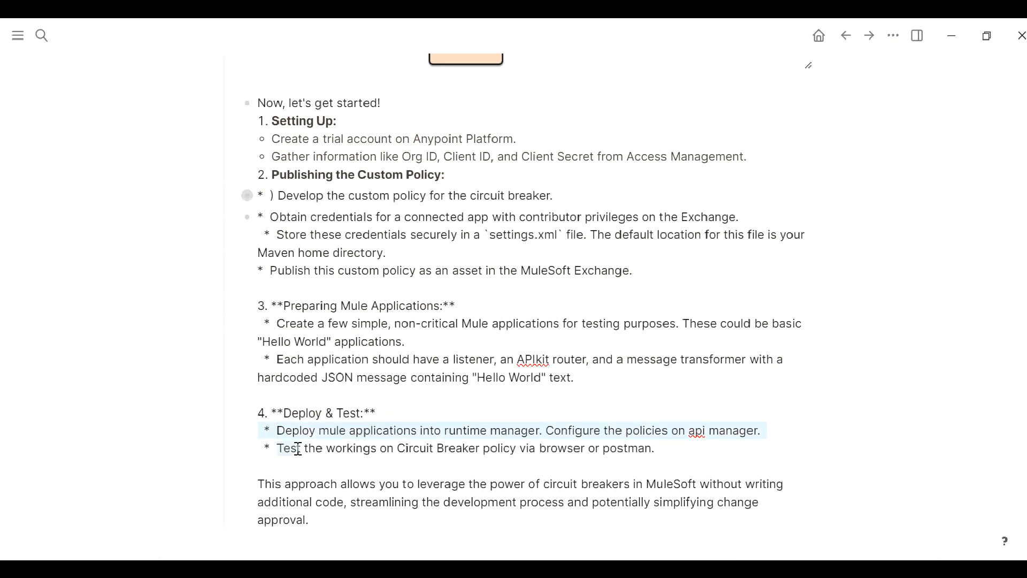
key(shift+Down)
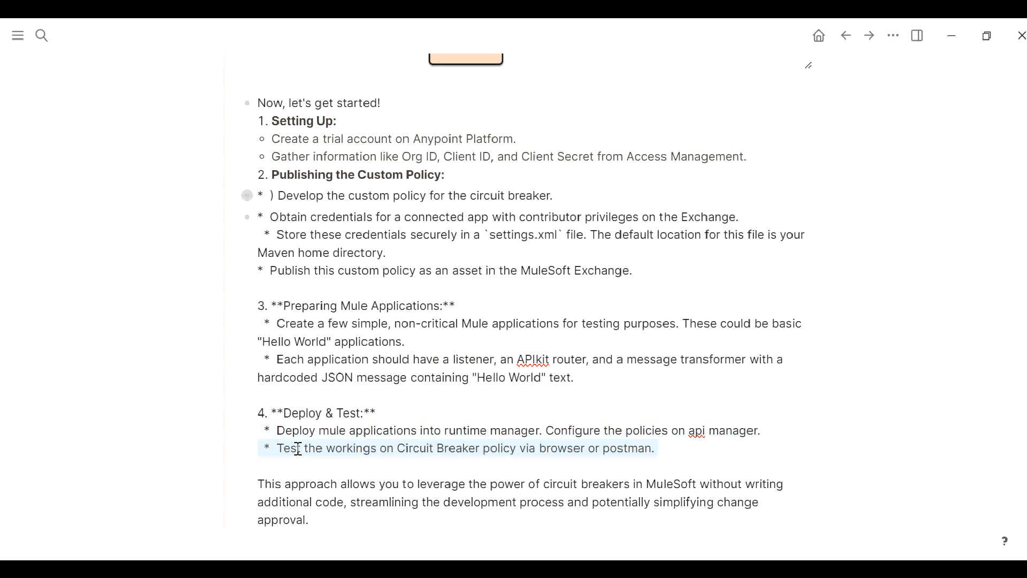
key(Escape)
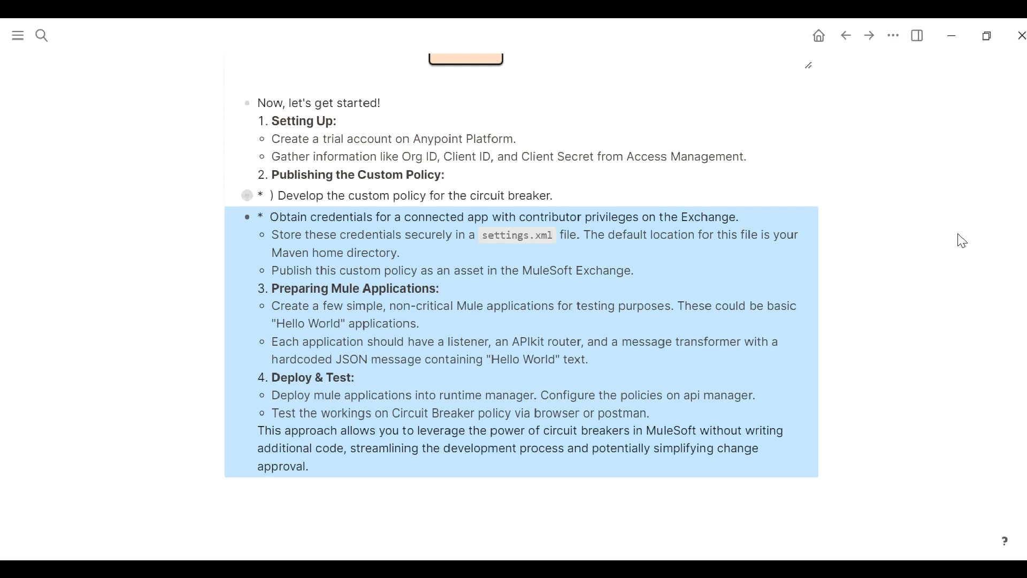
click(175, 212)
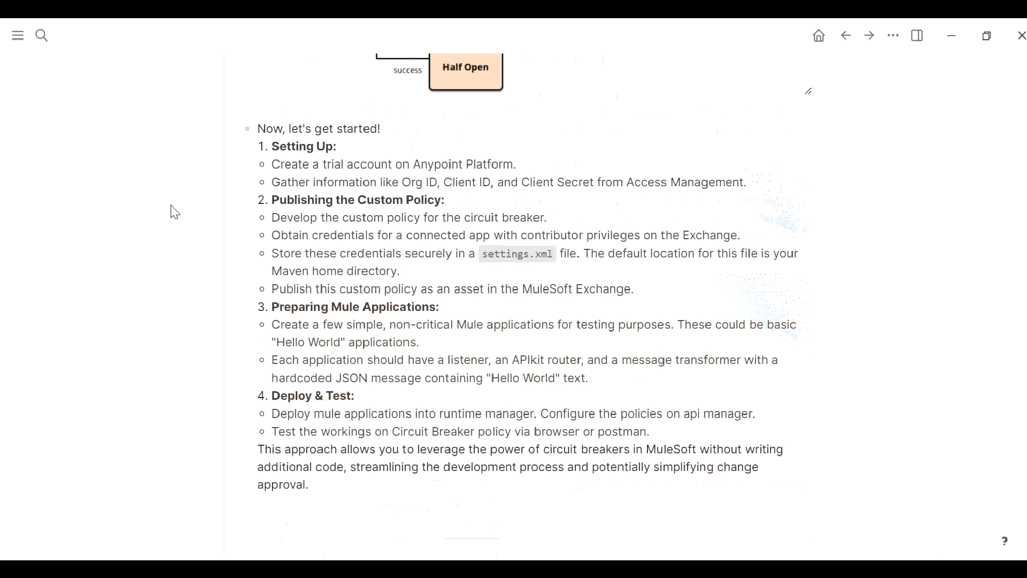